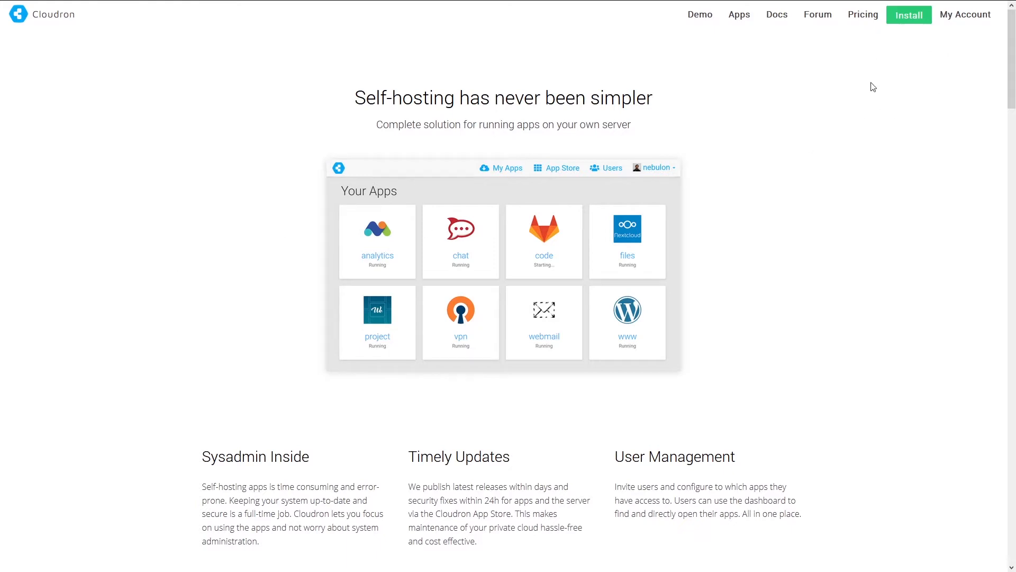
# - Open Cloudron's install instructions, then sign in to the Vultr account dashboard
pyautogui.click(909, 23)
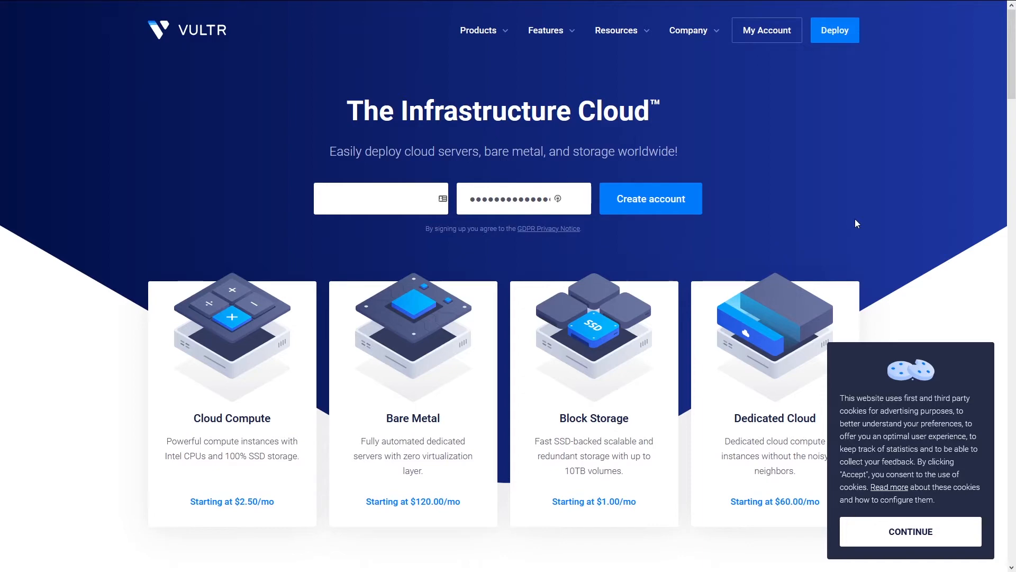
pyautogui.click(759, 36)
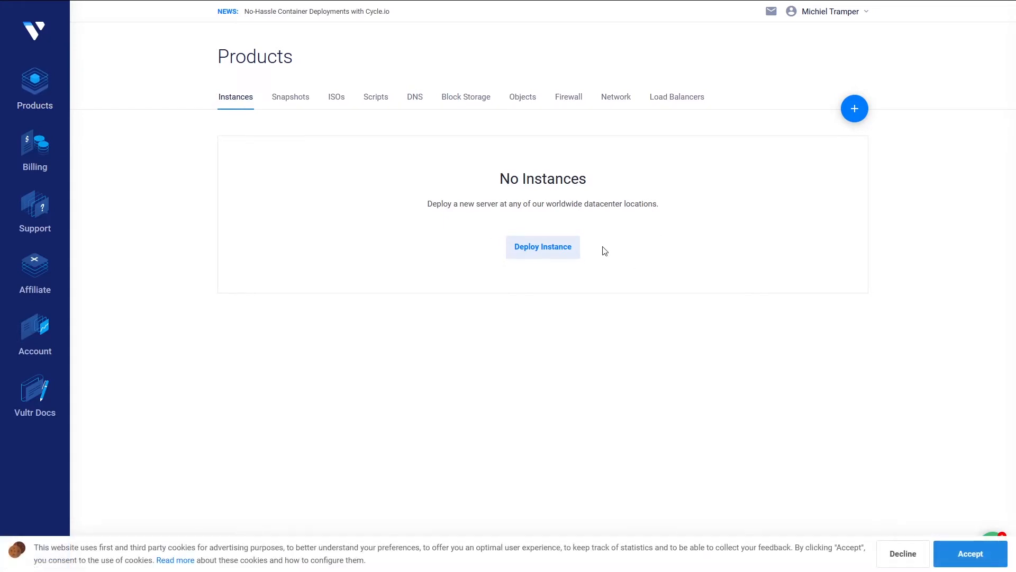
# - Begin a new Vultr instance with the High Frequency server type in Amsterdam
pyautogui.click(533, 250)
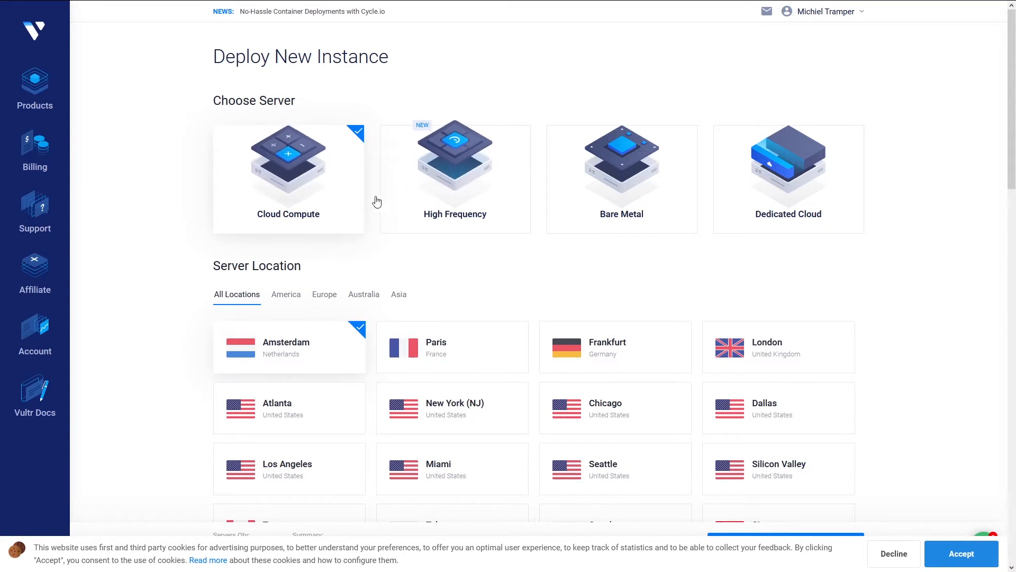
pyautogui.click(440, 184)
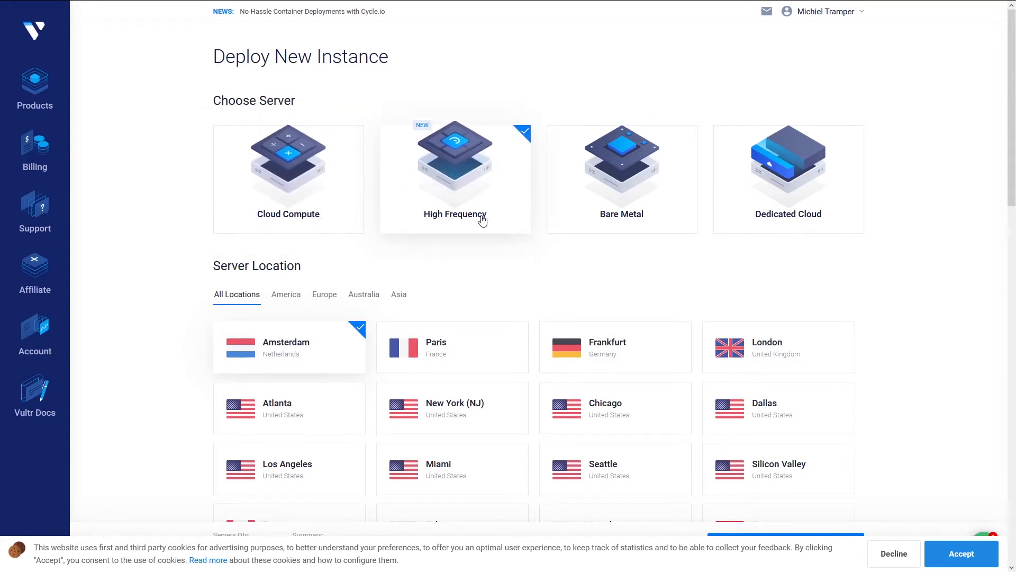
pyautogui.scroll(-1, 186, 300)
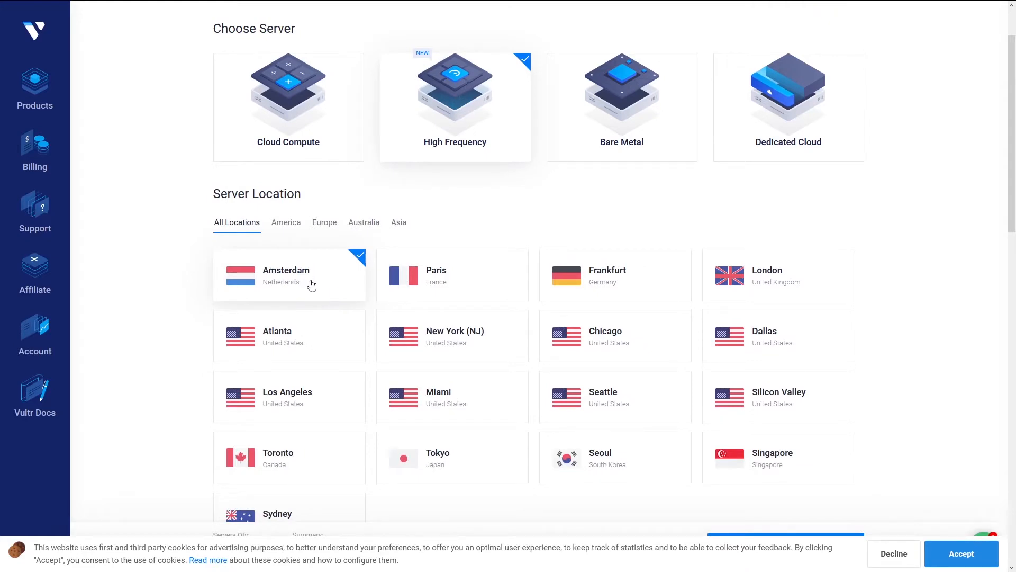
pyautogui.scroll(-3, 190, 320)
pyautogui.scroll(-3, 184, 308)
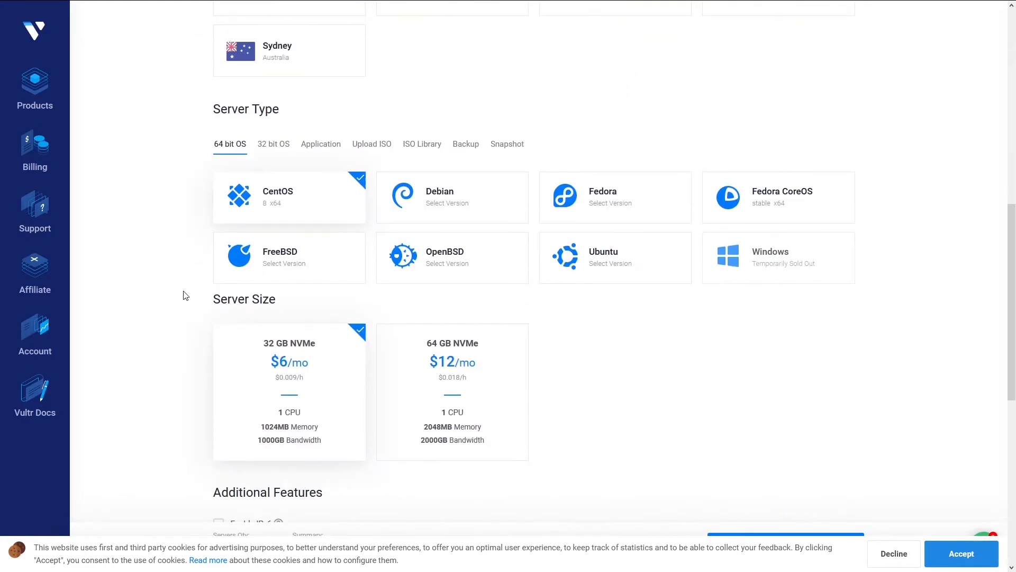
pyautogui.scroll(2, 271, 272)
pyautogui.scroll(-2, 272, 277)
# - Choose Ubuntu 20.04 x64 as the server's operating system
pyautogui.click(608, 262)
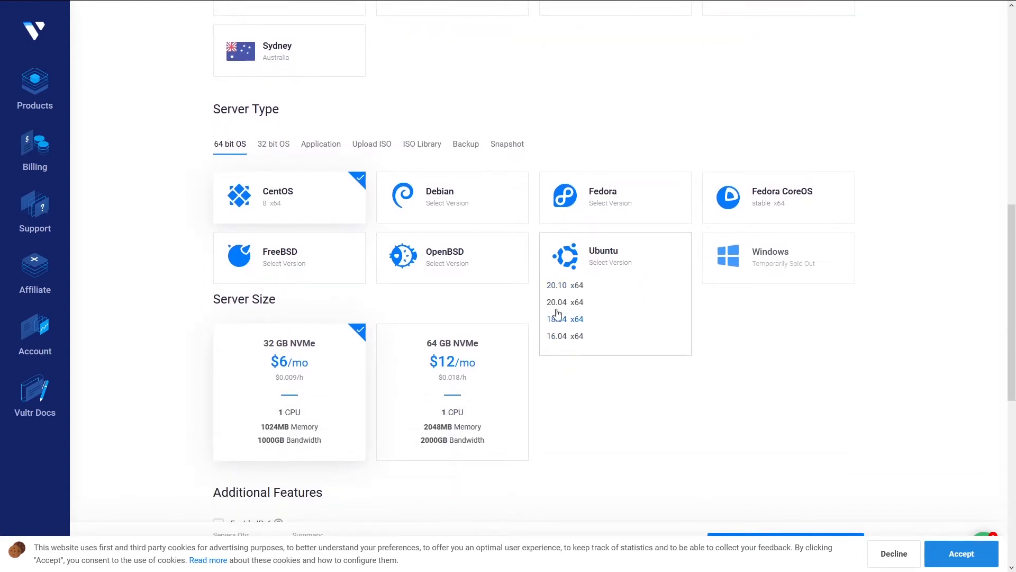
pyautogui.click(575, 303)
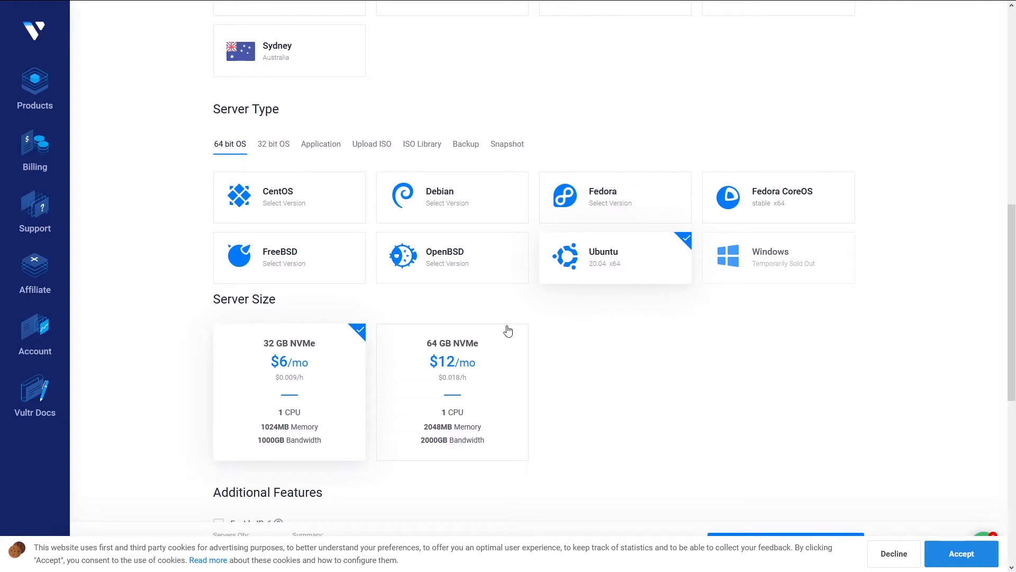
pyautogui.scroll(-3, 654, 334)
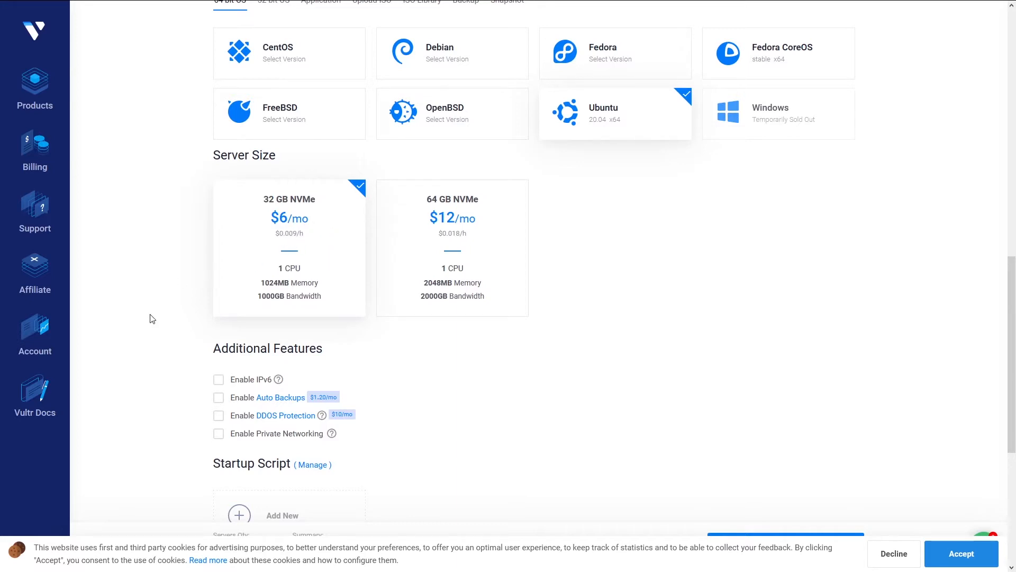
pyautogui.scroll(-2, 154, 319)
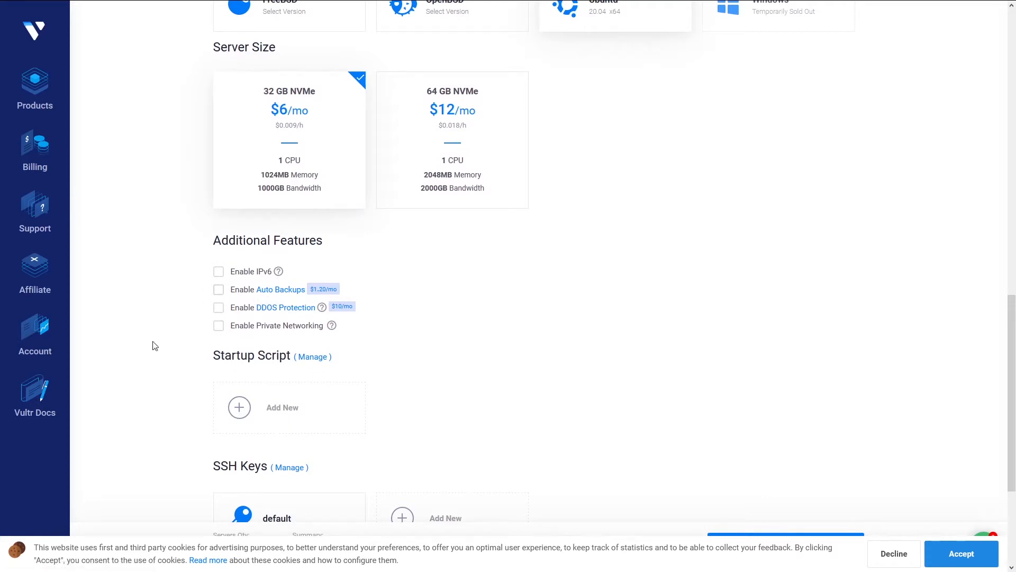
pyautogui.scroll(-4, 152, 344)
pyautogui.scroll(3, 150, 329)
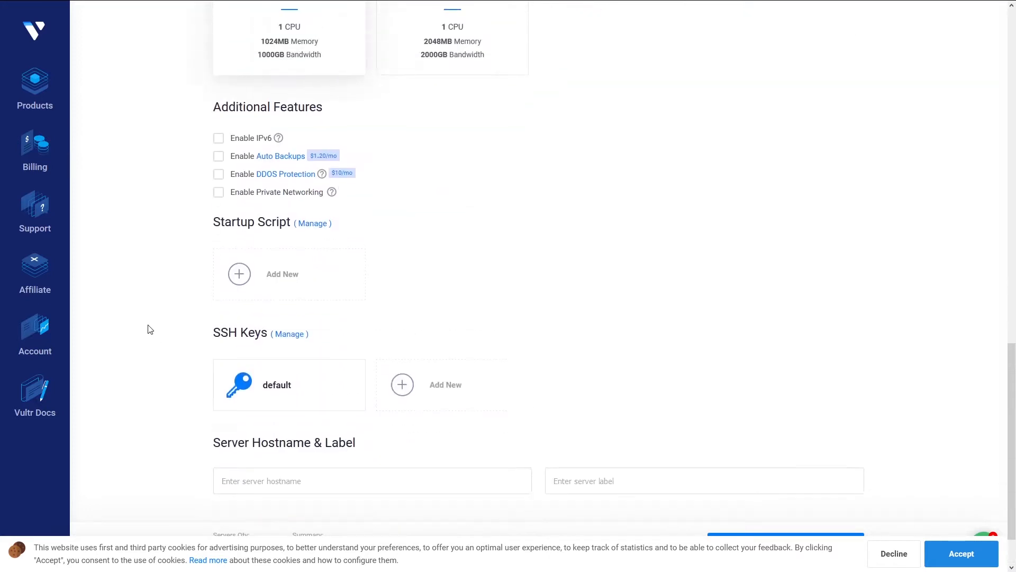
pyautogui.scroll(-3, 286, 349)
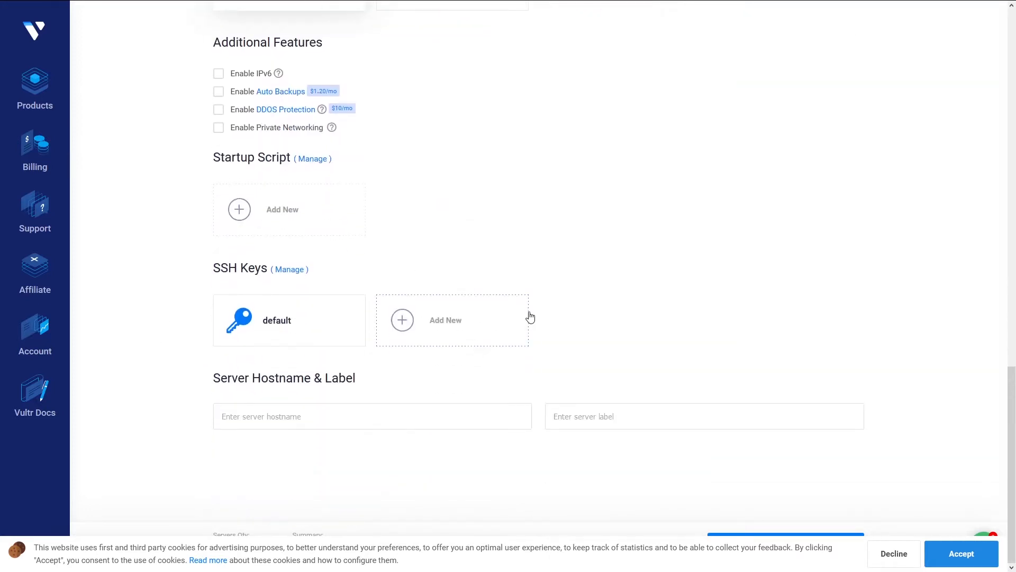
# - Attach the default SSH key, set hostname cloudron-server, and deploy the server
pyautogui.click(300, 325)
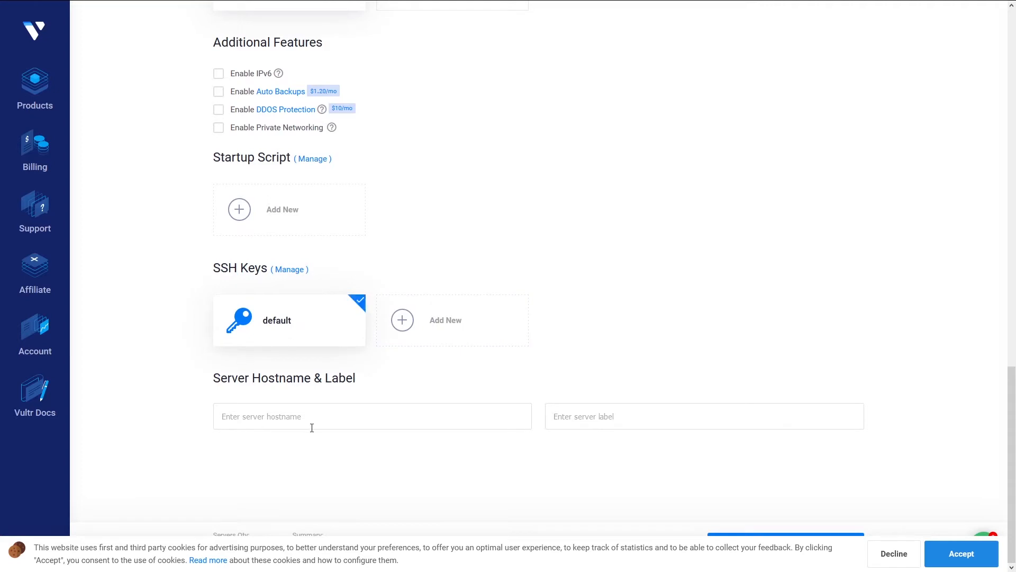
pyautogui.click(288, 409)
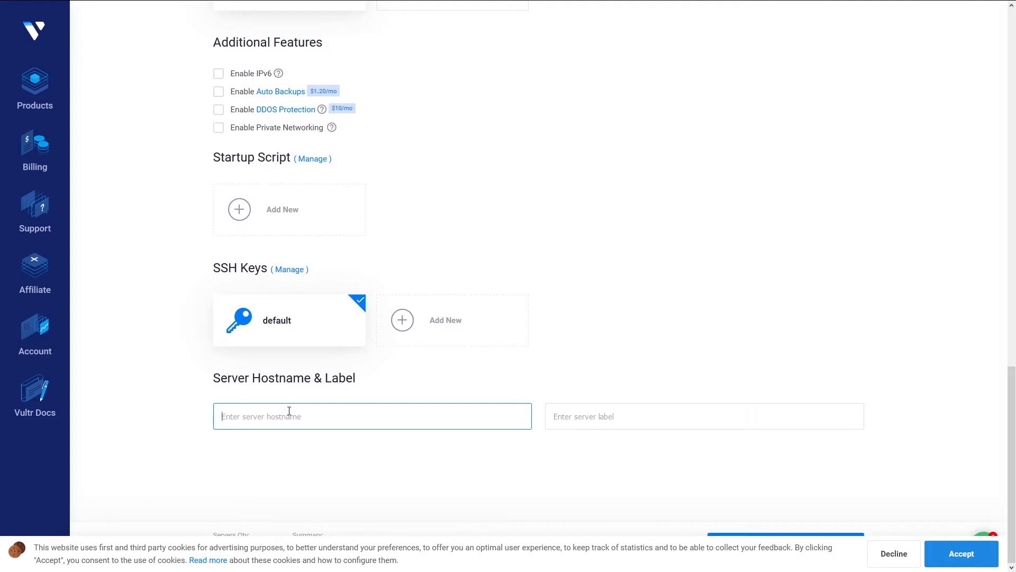
pyautogui.write('cloudron-')
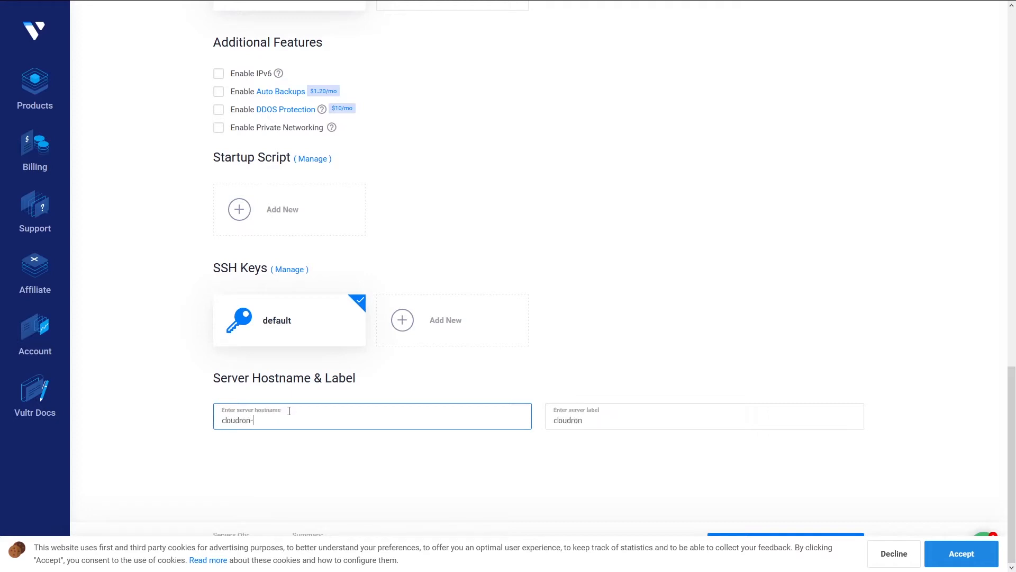
pyautogui.write('server')
pyautogui.click(894, 553)
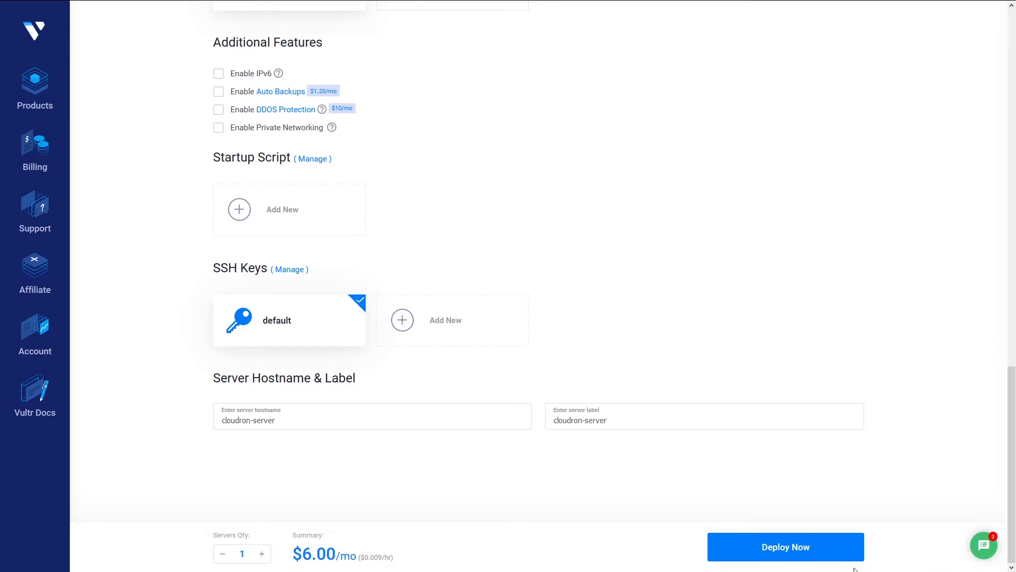
pyautogui.click(806, 553)
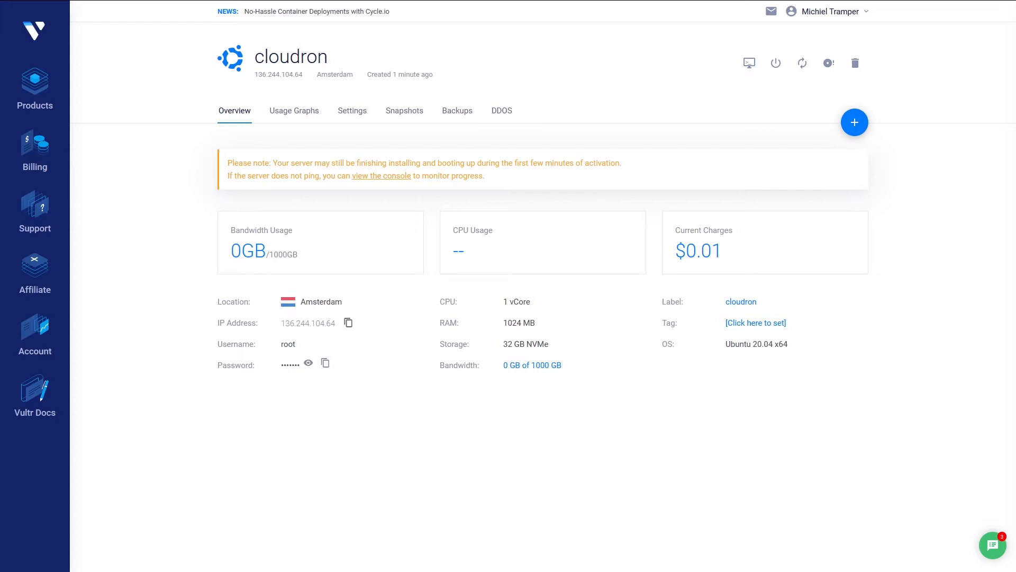
# - SSH into the new server as root from PowerShell using the root password copied from Vultr
pyautogui.hotkey('alt', 'Tab')
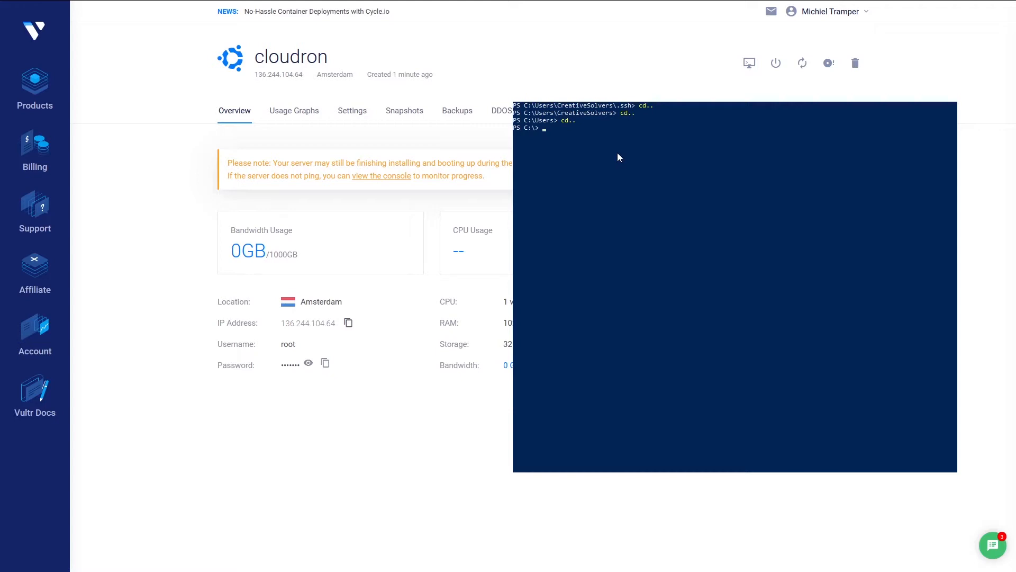
pyautogui.write('ssh root@136.244.104.64')
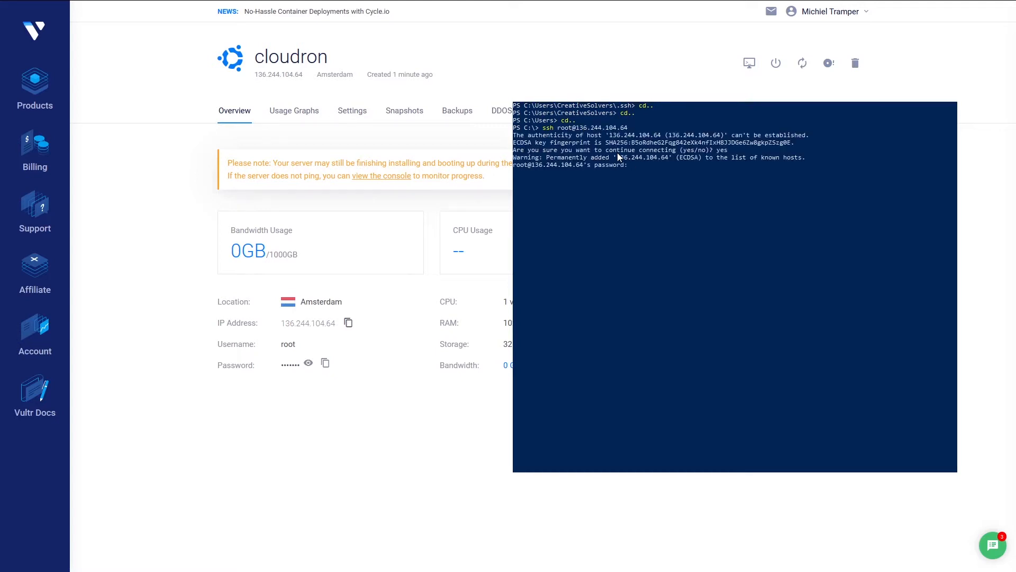
pyautogui.click(326, 366)
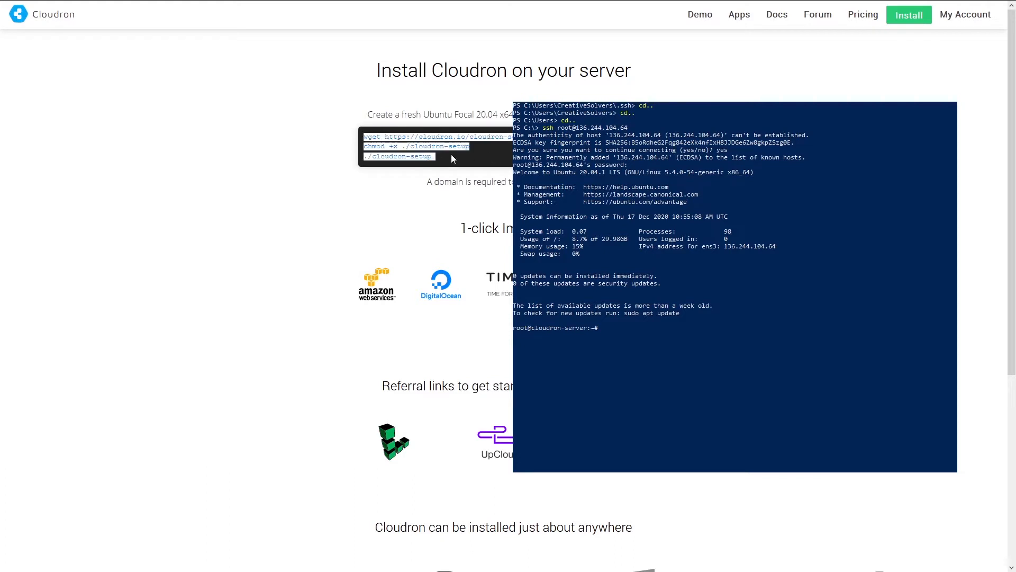
# - Paste the three Cloudron install commands into the SSH session and run the setup script
pyautogui.moveTo(451, 154); pyautogui.dragTo(362, 138)
pyautogui.hotkey('ctrl', 'c')
pyautogui.click(540, 292)
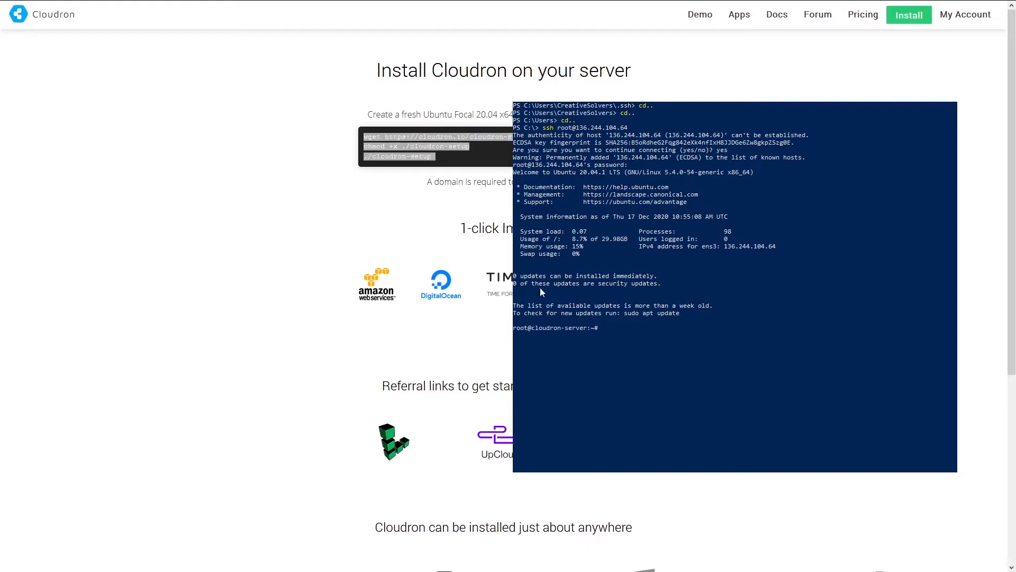
pyautogui.rightClick(603, 329)
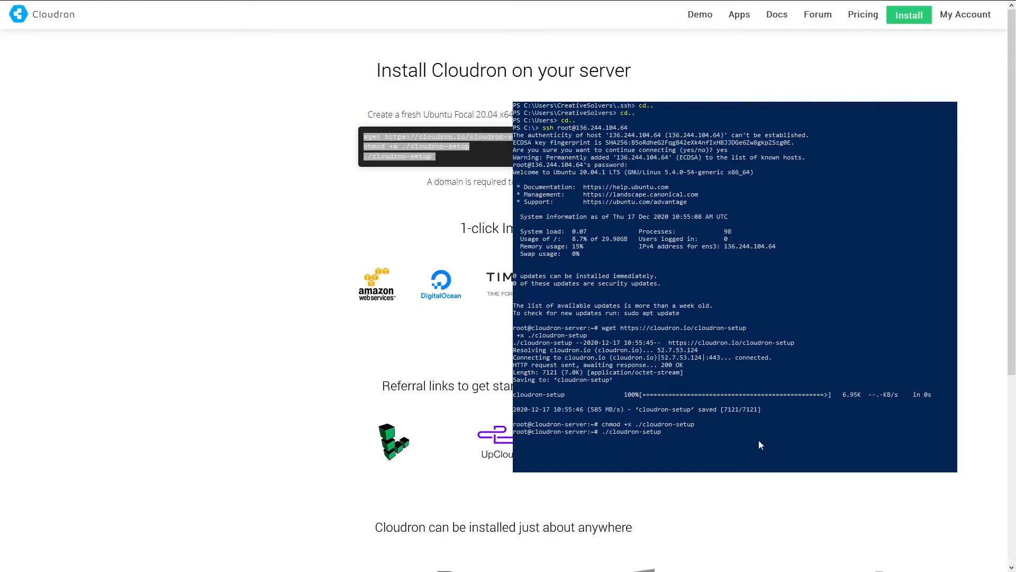
pyautogui.press('Return')
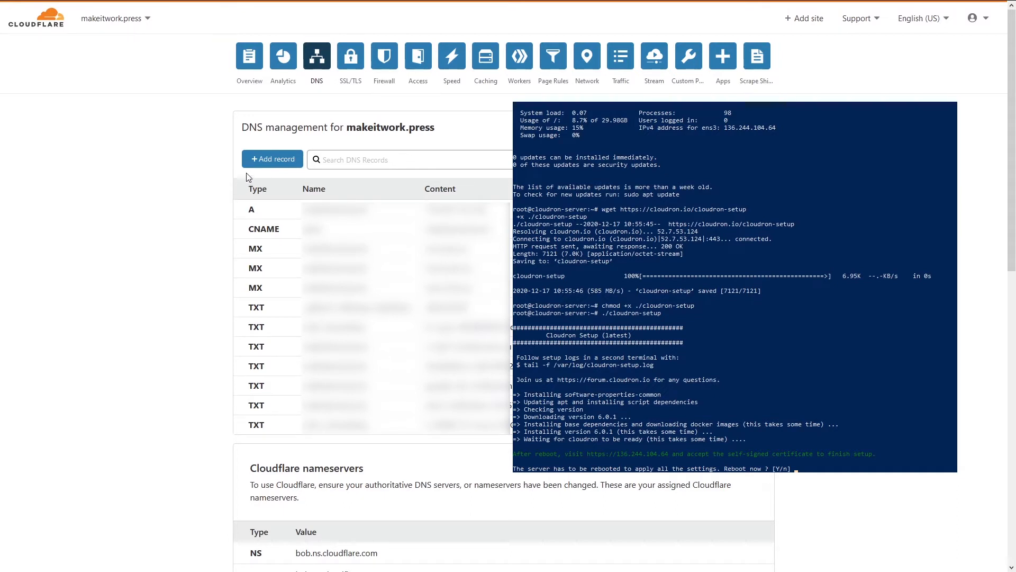
# - Add a DNS-only A record named my pointing to 136.244.104.64
pyautogui.click(271, 160)
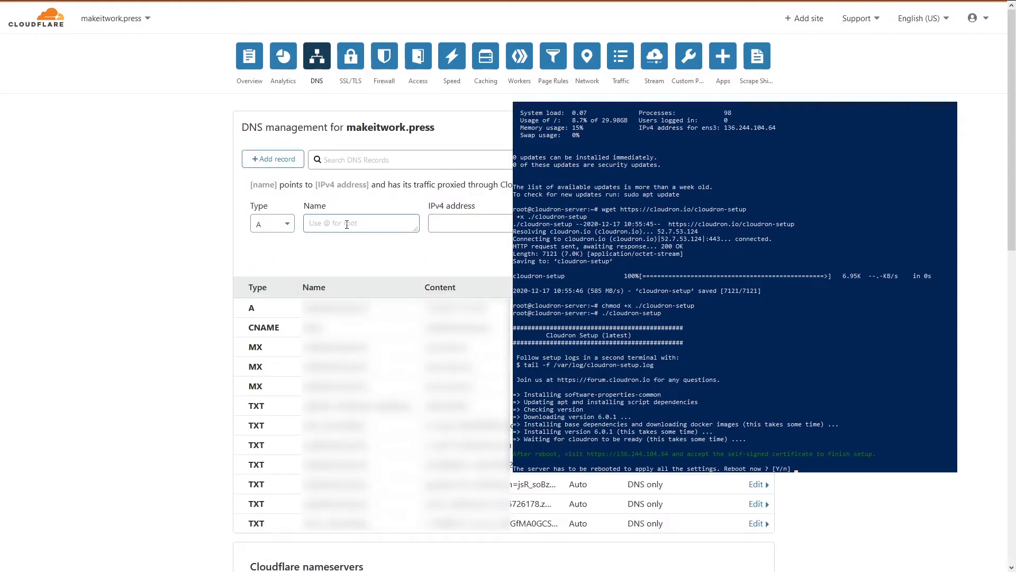
pyautogui.write('my')
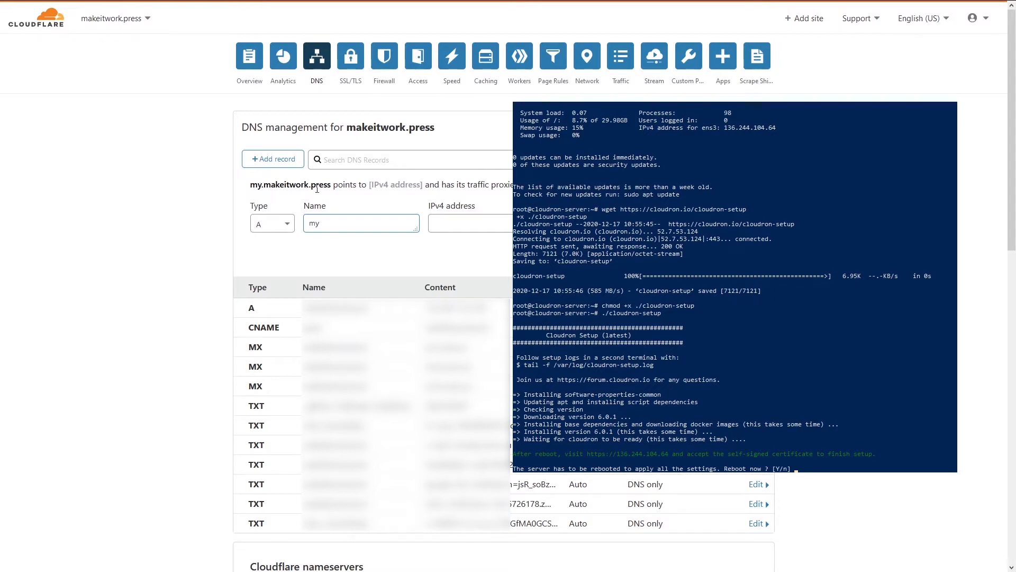
pyautogui.write('136.244.104.64')
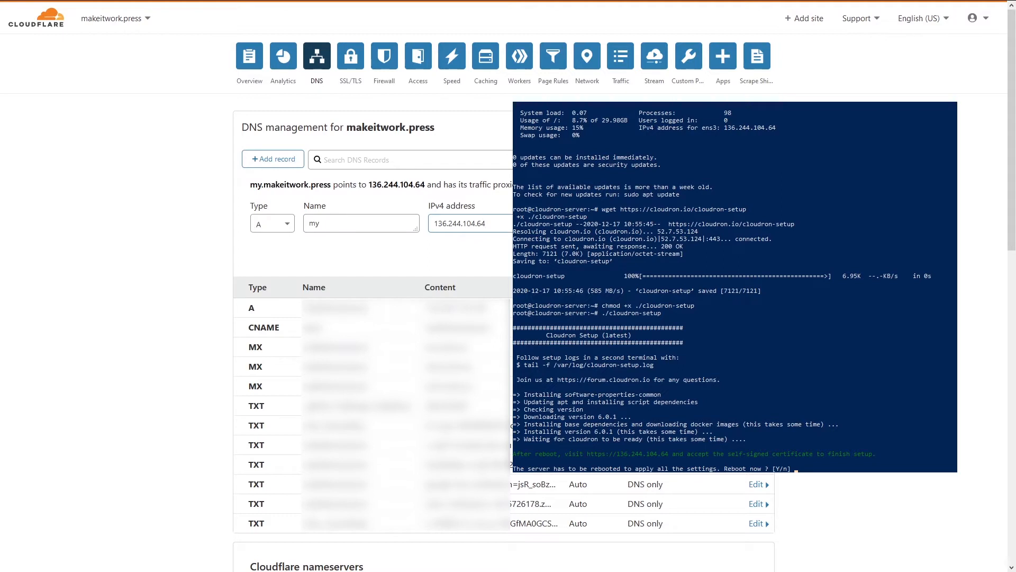
pyautogui.click(643, 224)
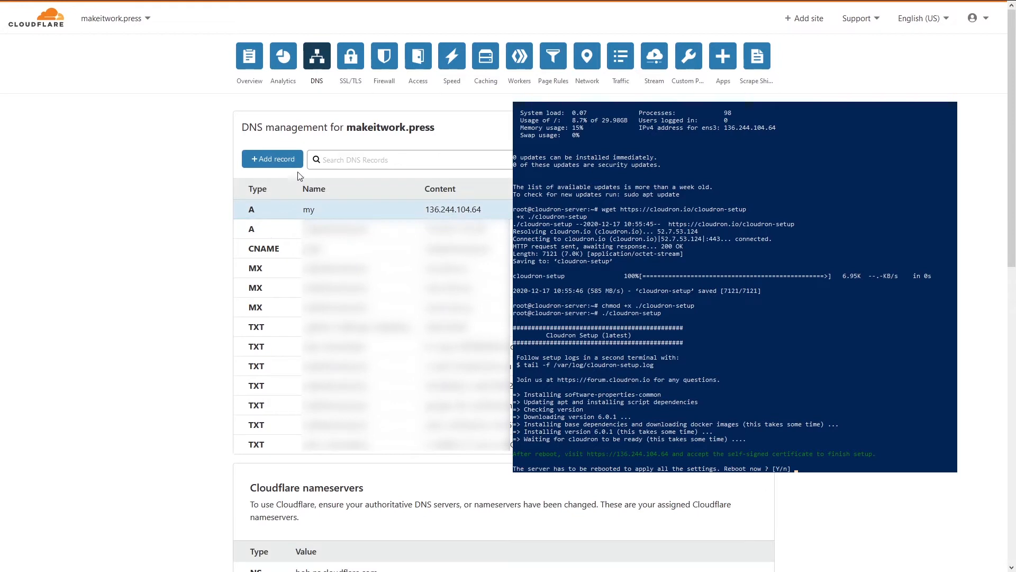
pyautogui.click(328, 161)
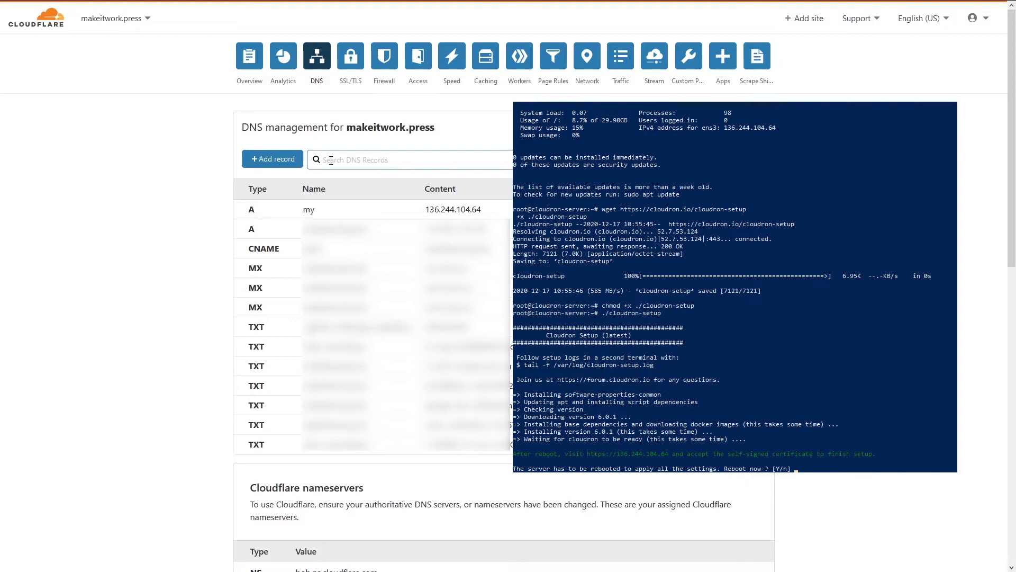
# - Create A record host with IPv4 136.244.104.64, proxying switched to DNS only
pyautogui.write('hos')
pyautogui.click(272, 159)
pyautogui.click(271, 226)
pyautogui.click(274, 253)
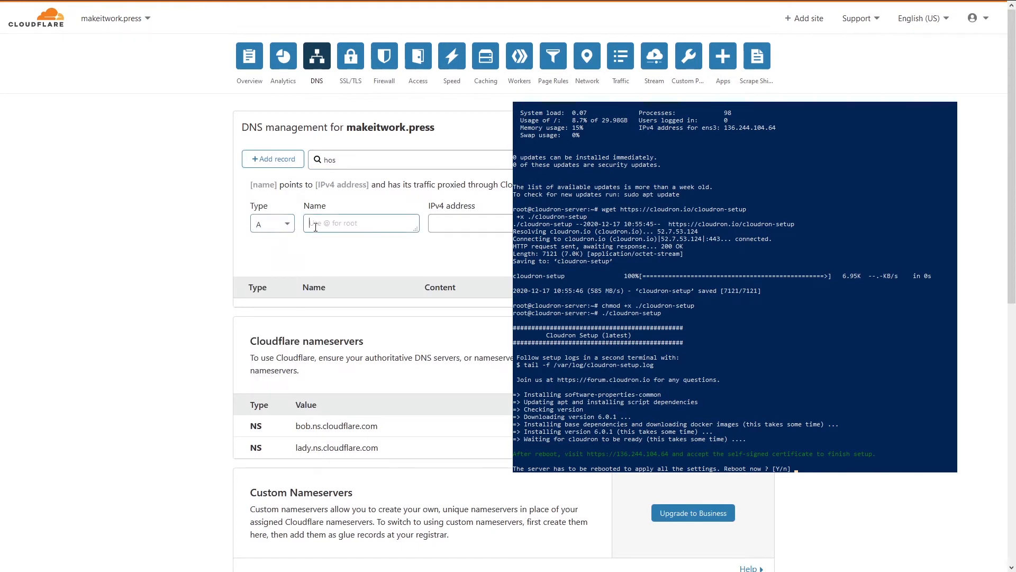
pyautogui.write('host')
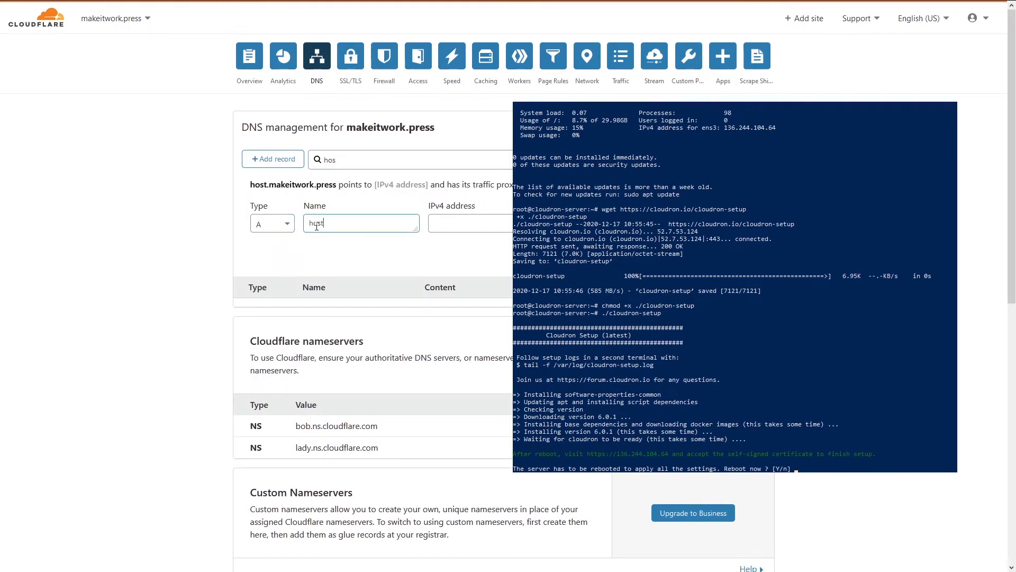
pyautogui.press('Tab')
pyautogui.write('136.244.104.64')
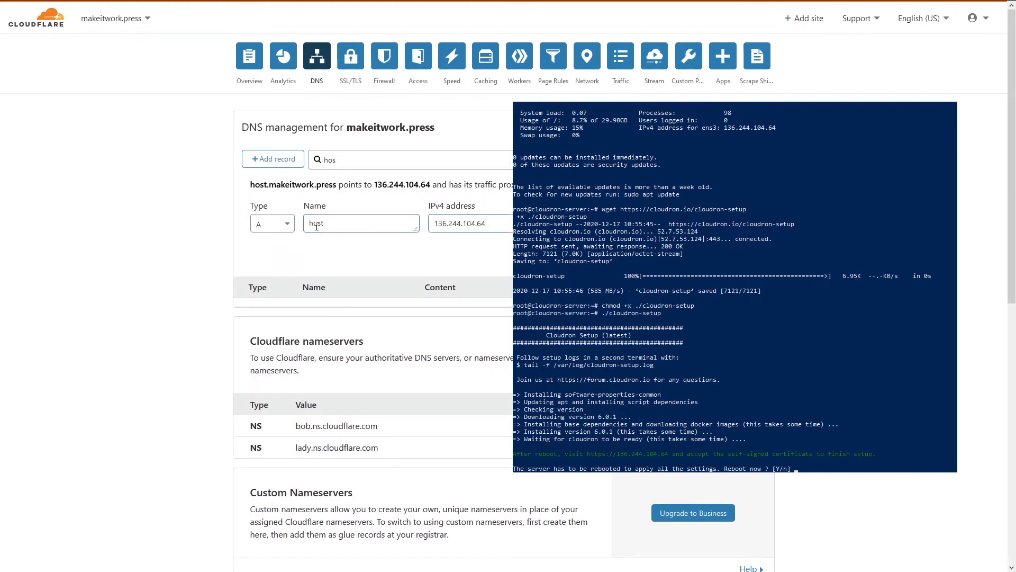
pyautogui.click(656, 224)
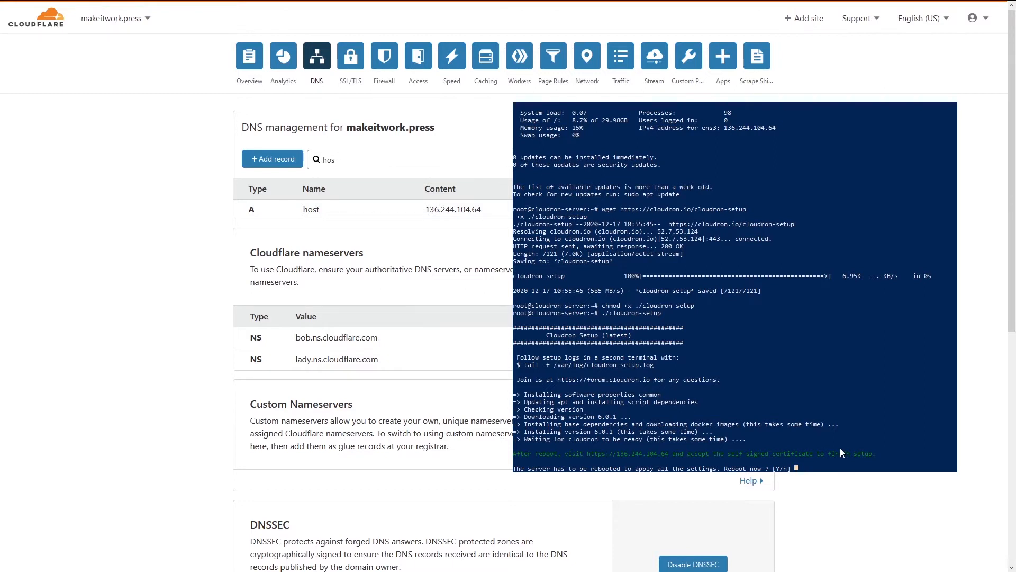
# - Answer Y at the reboot prompt so the server restarts
pyautogui.write('Y')
pyautogui.press('Return')
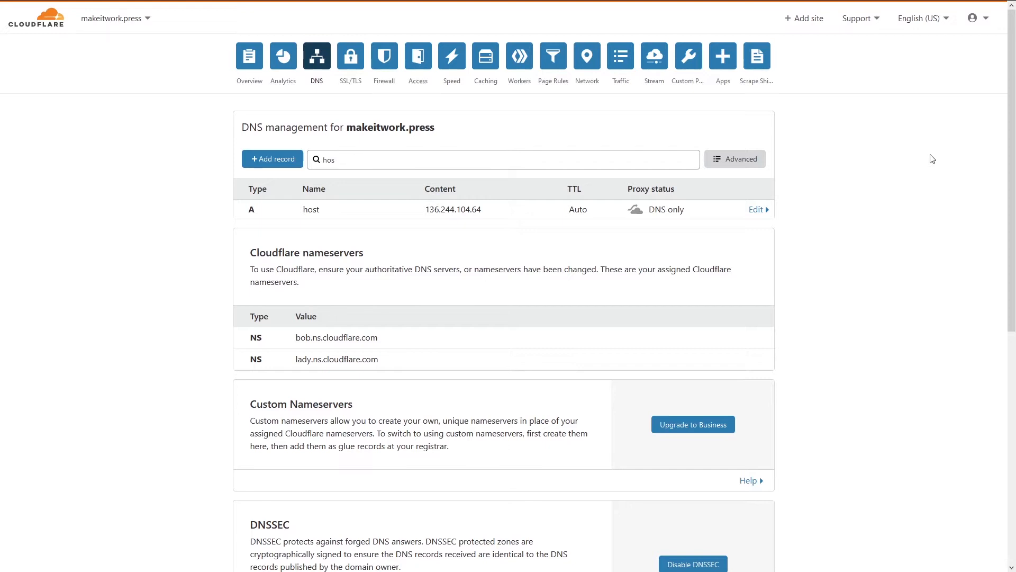
pyautogui.click(475, 219)
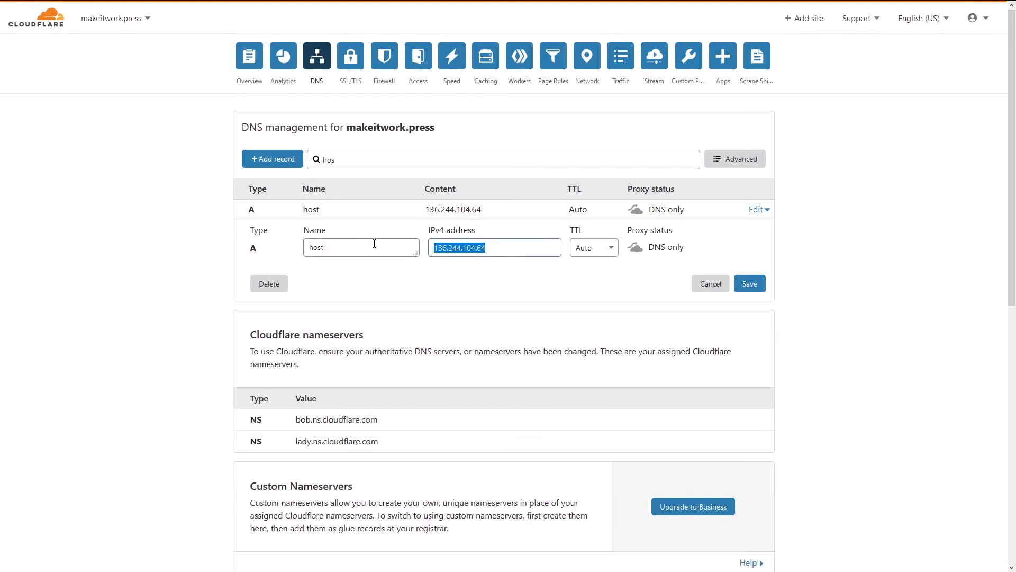
pyautogui.click(712, 286)
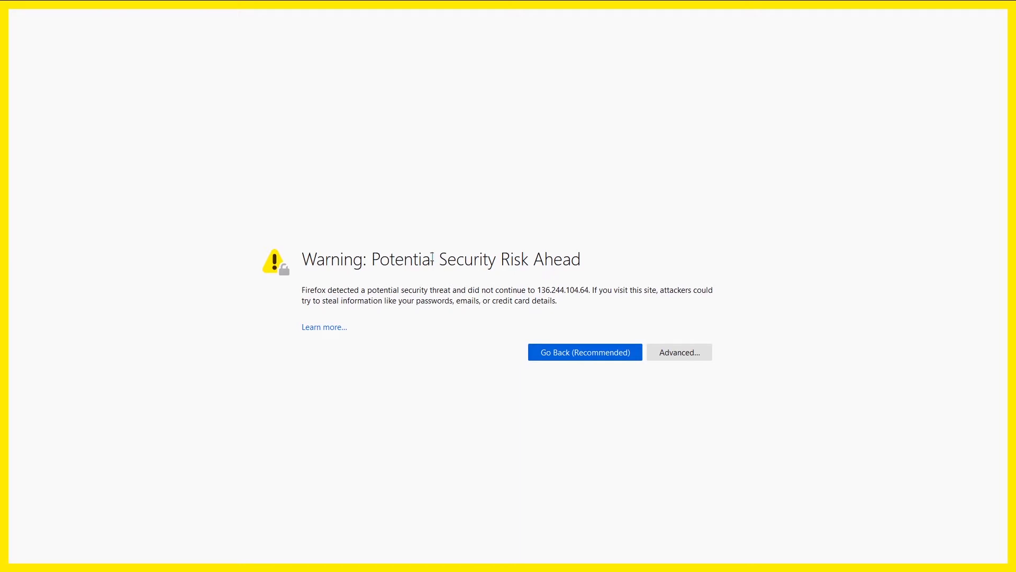
# - Accept the self-signed certificate risk for 136.244.104.64 via the Advanced details
pyautogui.click(692, 354)
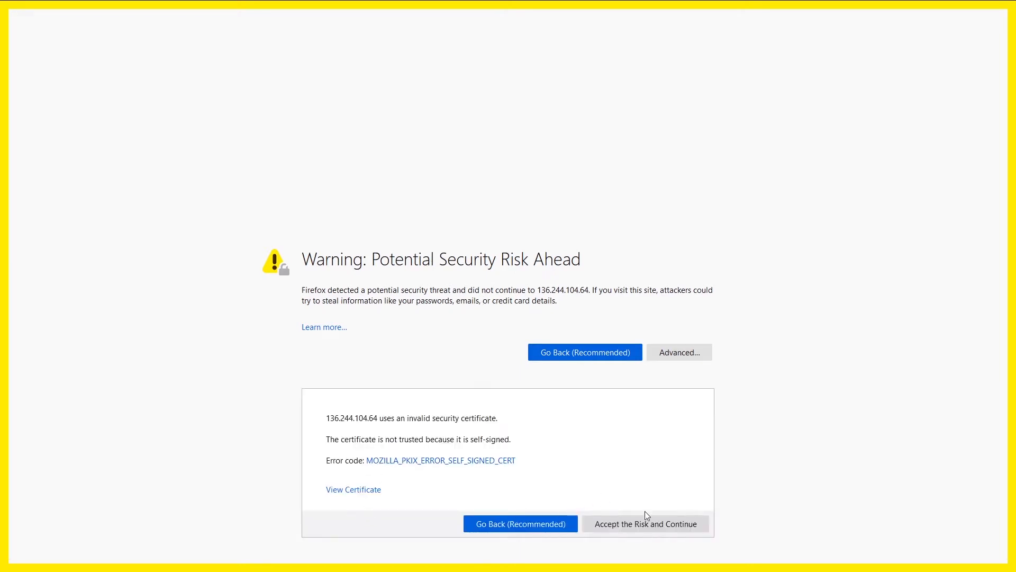
pyautogui.click(633, 529)
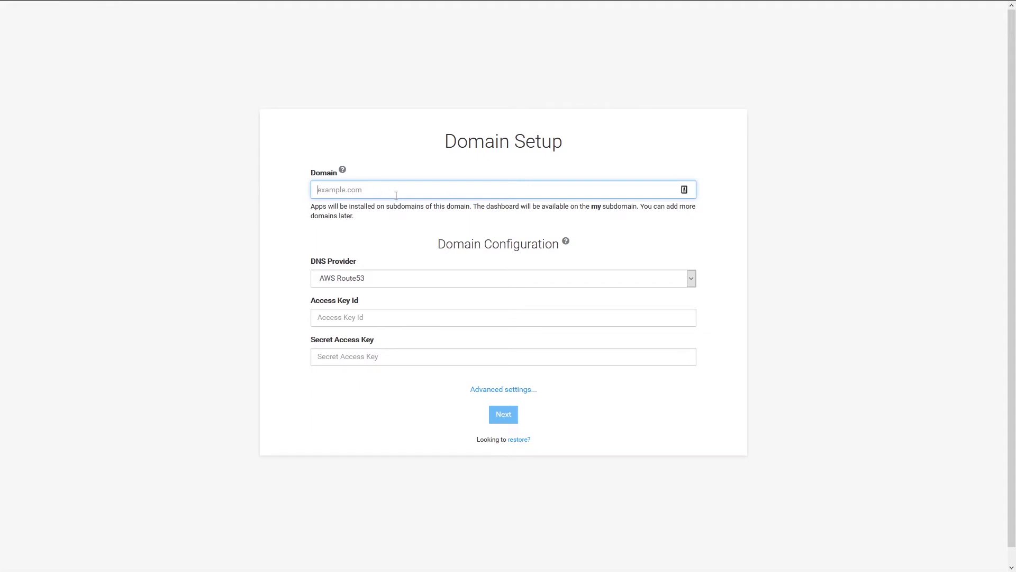
# - Enter domain makeitwork.press with DNS provider Manual and submit the domain setup
pyautogui.write('makeitworki.')
pyautogui.write('.pre')
pyautogui.click(379, 227)
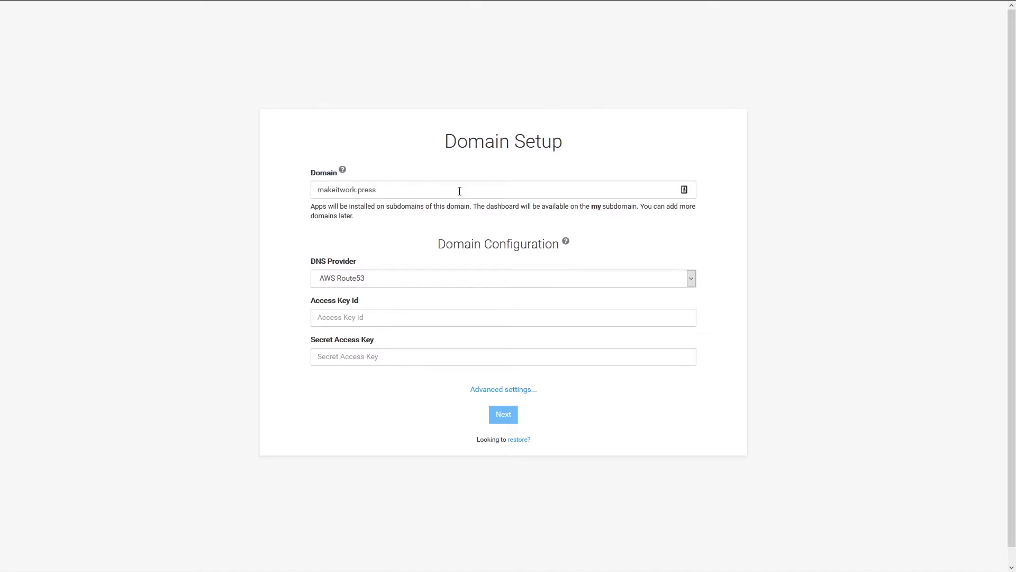
pyautogui.click(453, 279)
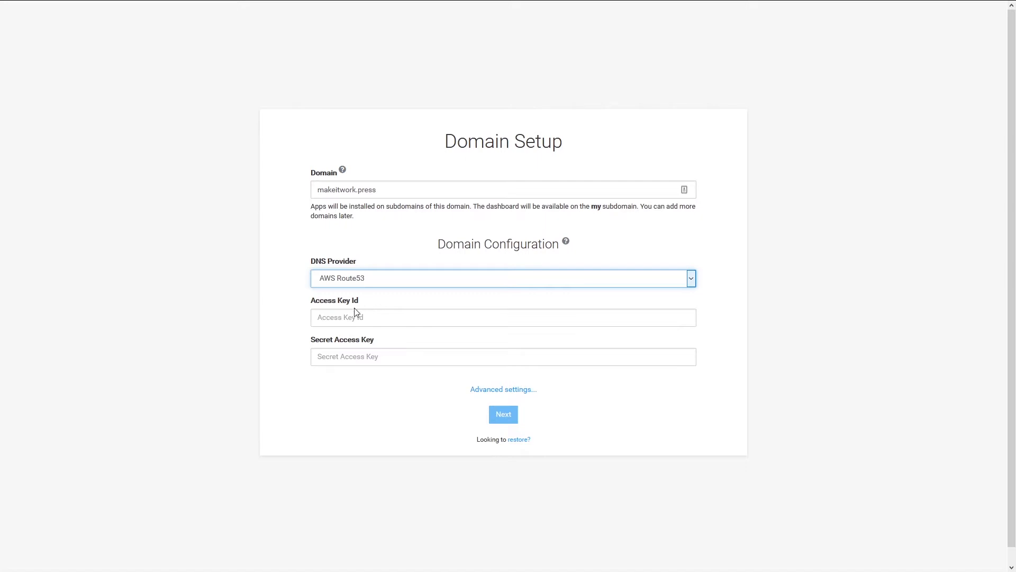
pyautogui.click(365, 446)
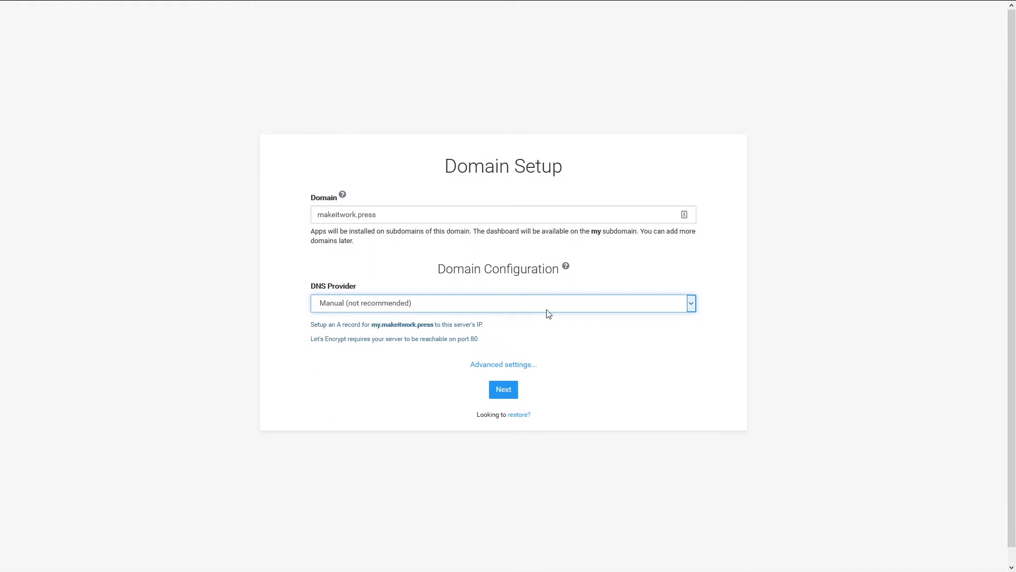
pyautogui.click(503, 390)
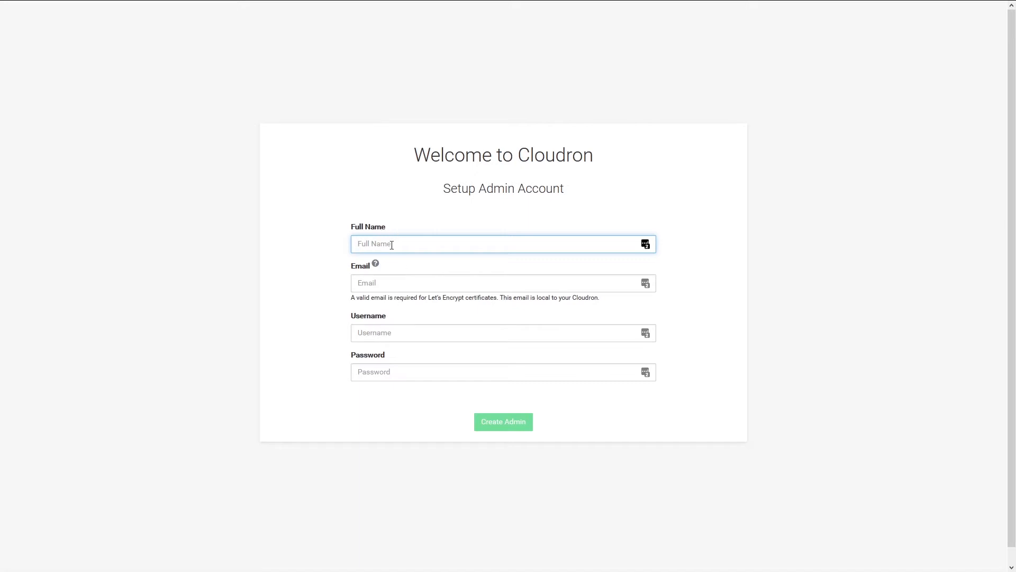
# - Create the Cloudron admin account by entering the full name, email, username and password, then submit
pyautogui.write('Michiel')
pyautogui.press('Tab')
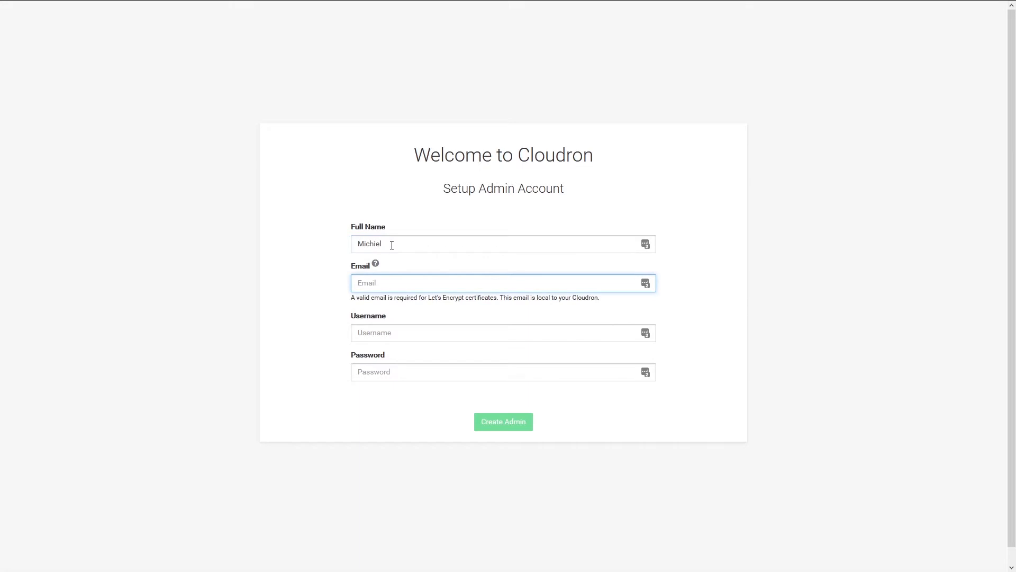
pyautogui.press('Tab')
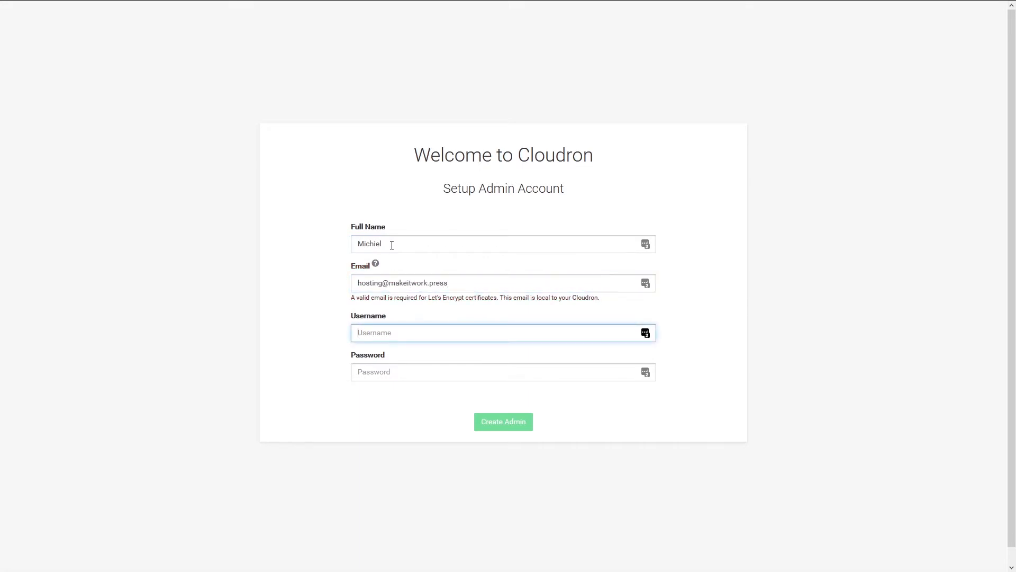
pyautogui.write('makeitworkpress')
pyautogui.click(384, 375)
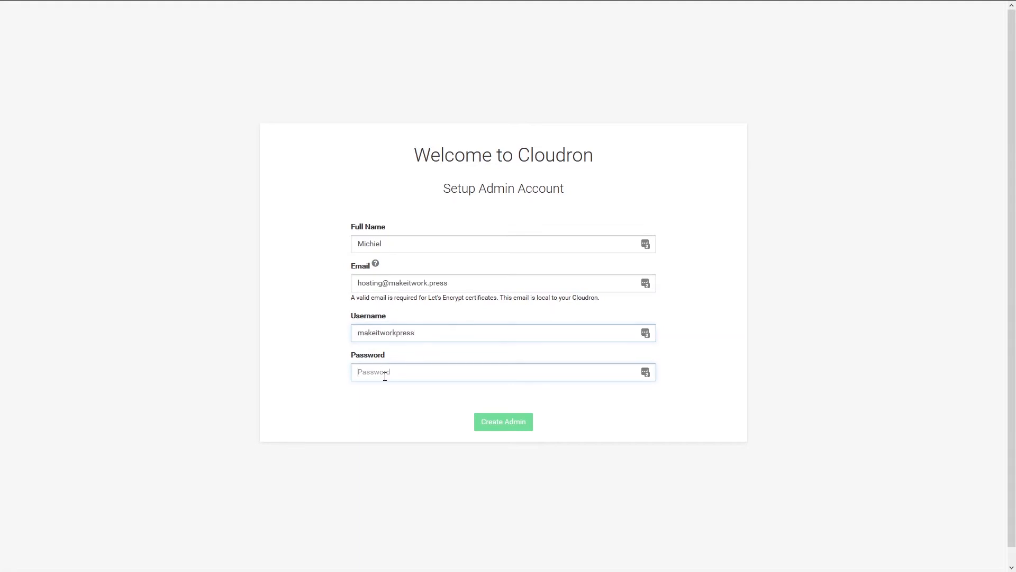
pyautogui.write('axxxxxxxx')
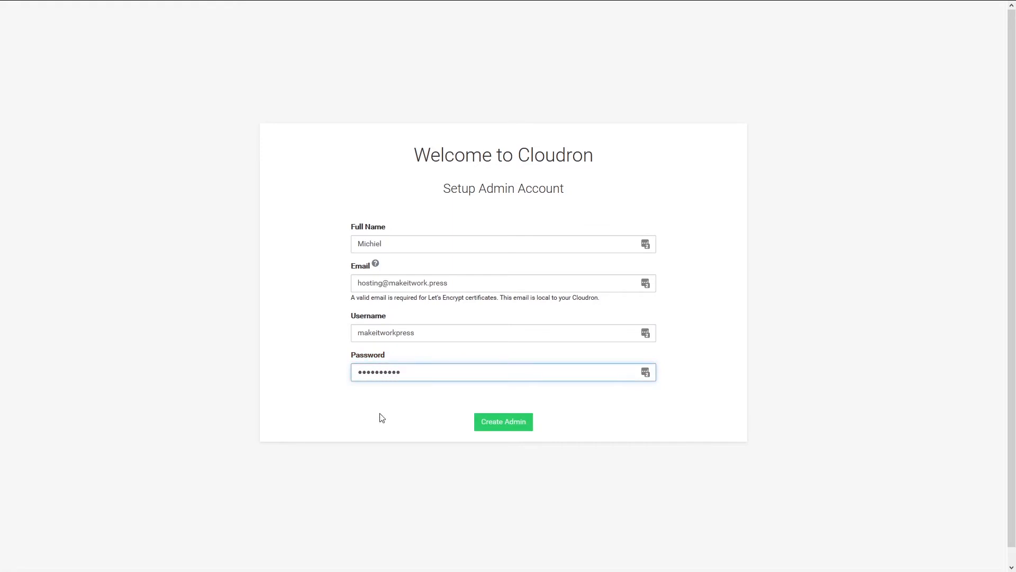
pyautogui.press('Return')
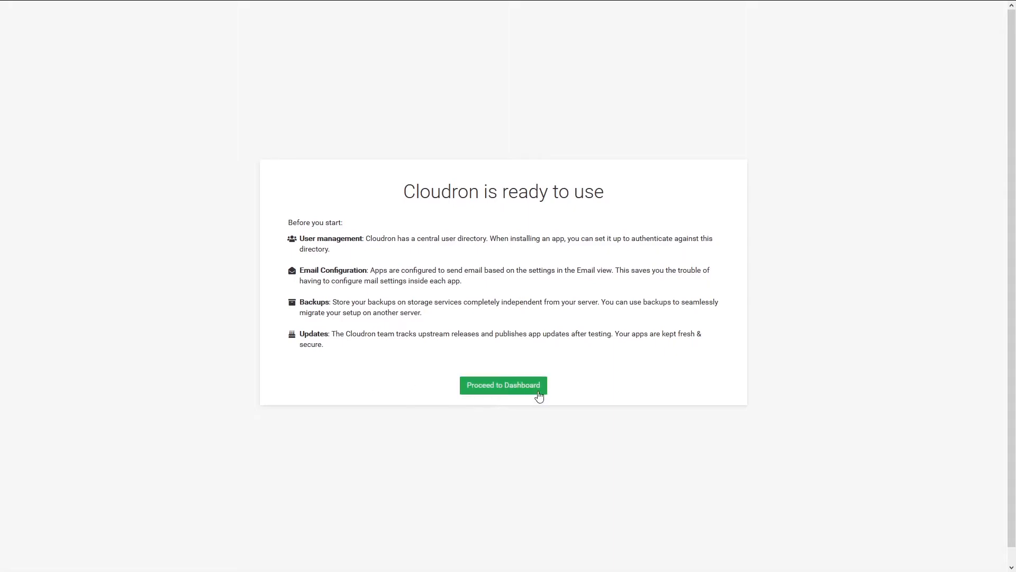
# - Proceed to the empty My Apps dashboard and go to the App Store
pyautogui.click(505, 387)
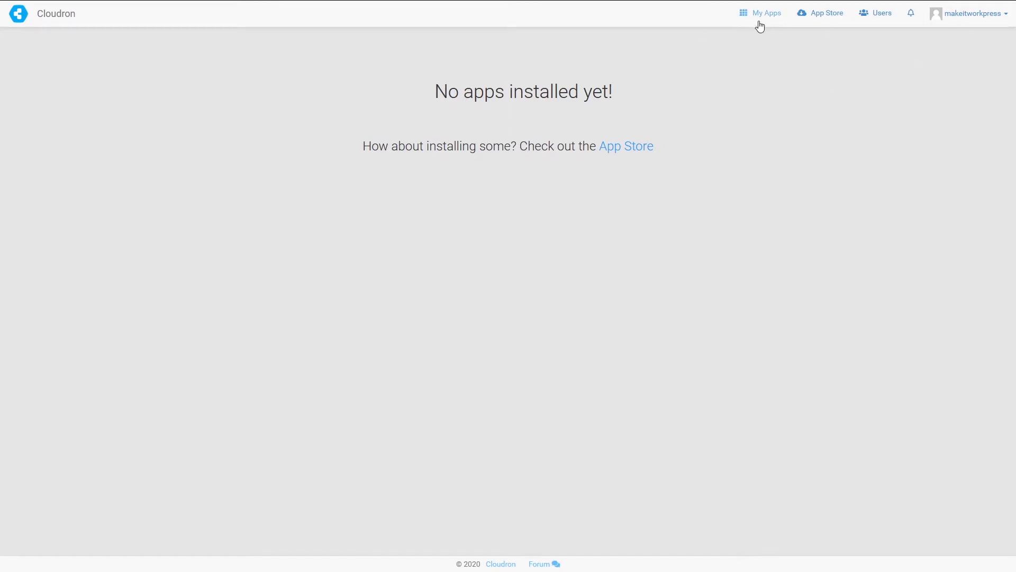
pyautogui.click(822, 17)
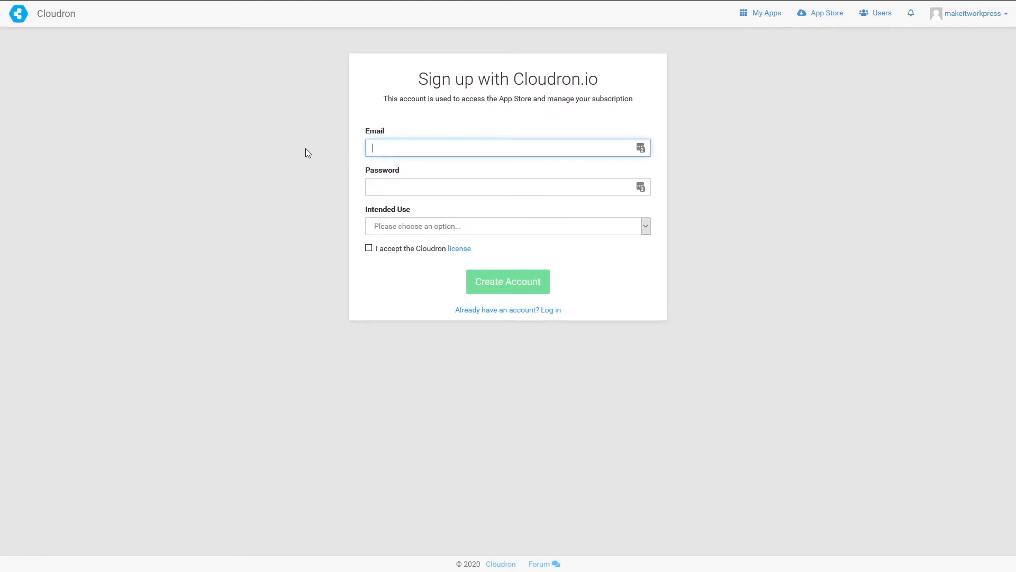
# - Log in to the existing Cloudron.io account for personal use, accepting the license
pyautogui.click(407, 154)
pyautogui.click(471, 311)
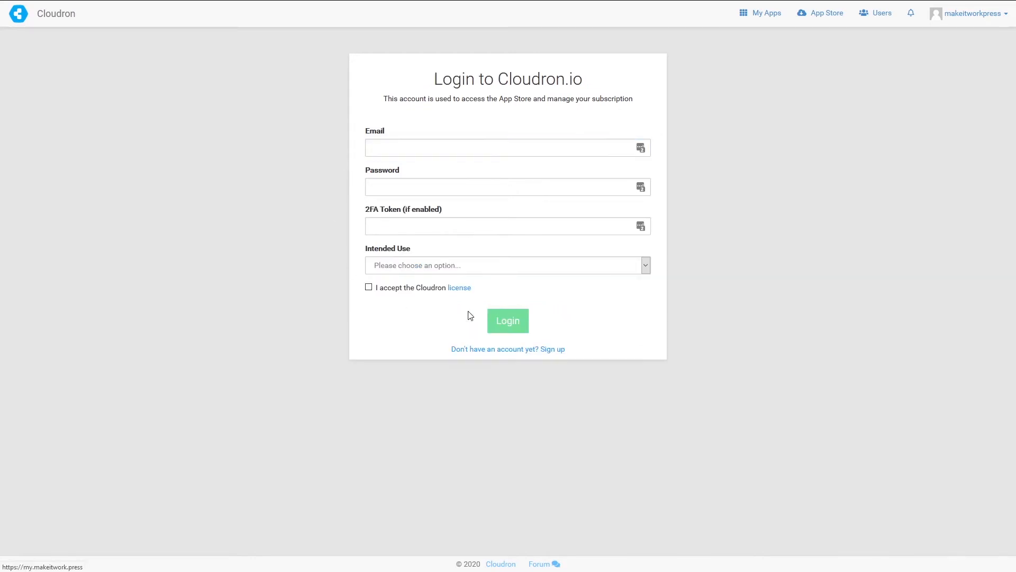
pyautogui.click(583, 148)
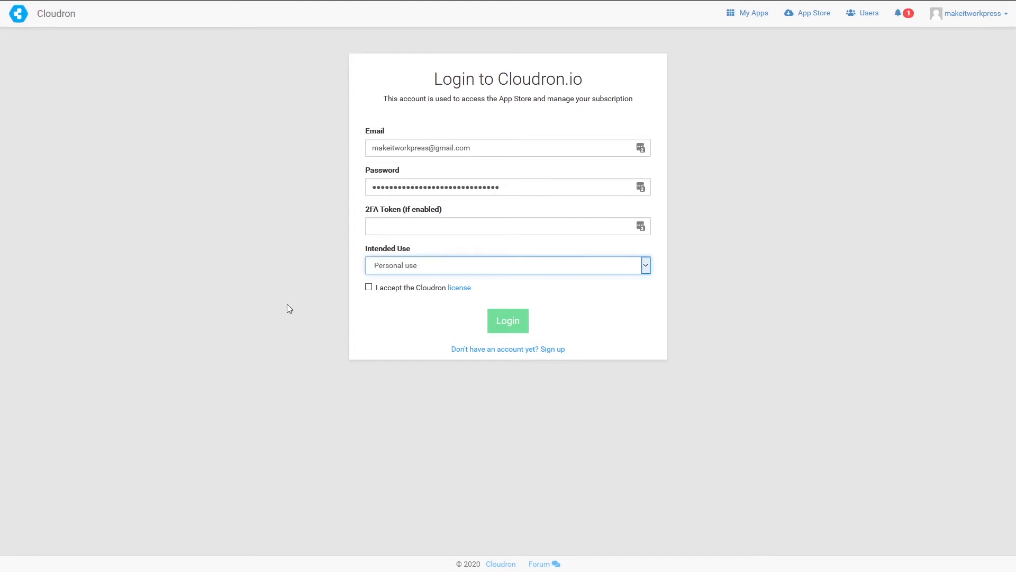
pyautogui.click(369, 287)
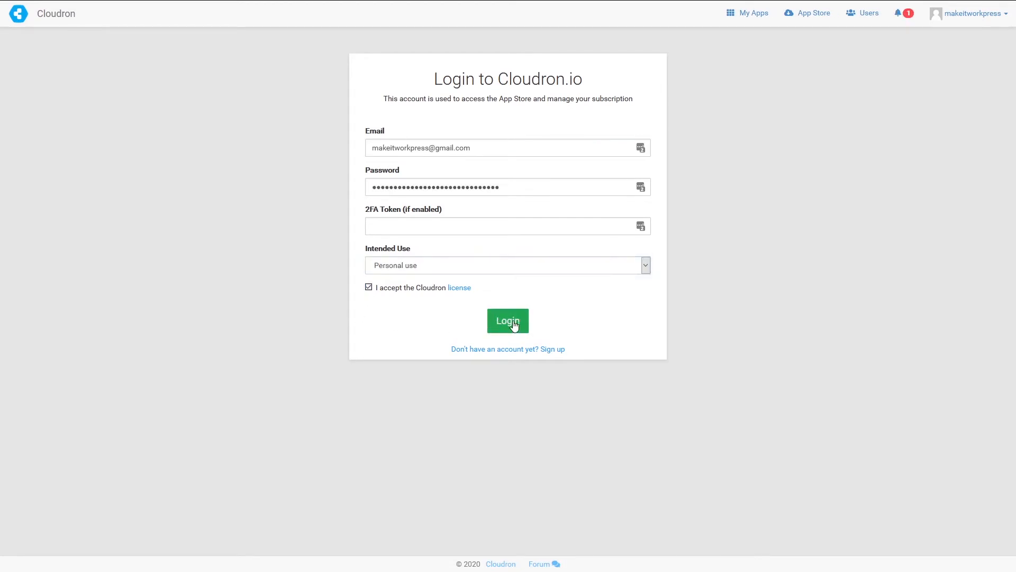
pyautogui.click(509, 321)
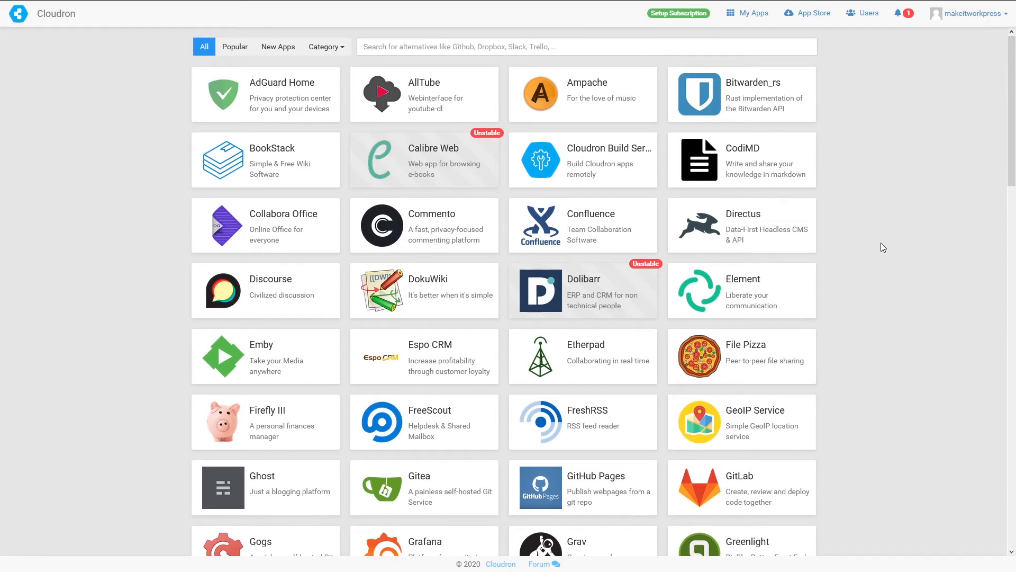
# - Scroll the App Store grid down to the bottom row with Wiki.js, WordPress and WordPress (Developer)
pyautogui.scroll(-4, 141, 352)
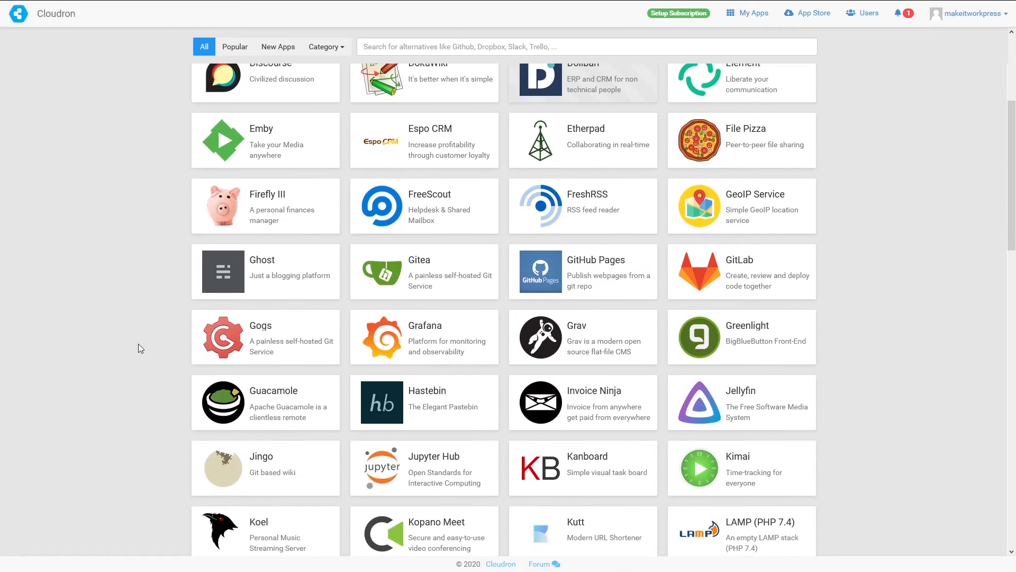
pyautogui.scroll(-5, 138, 344)
pyautogui.scroll(-7, 149, 362)
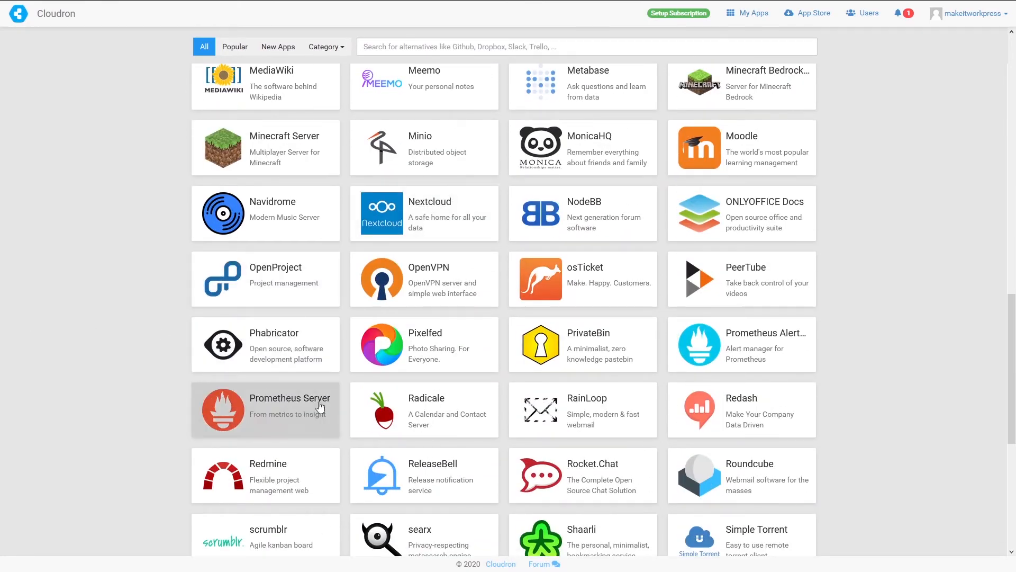
pyautogui.scroll(3, 369, 375)
pyautogui.scroll(6, 370, 375)
pyautogui.scroll(-6, 370, 371)
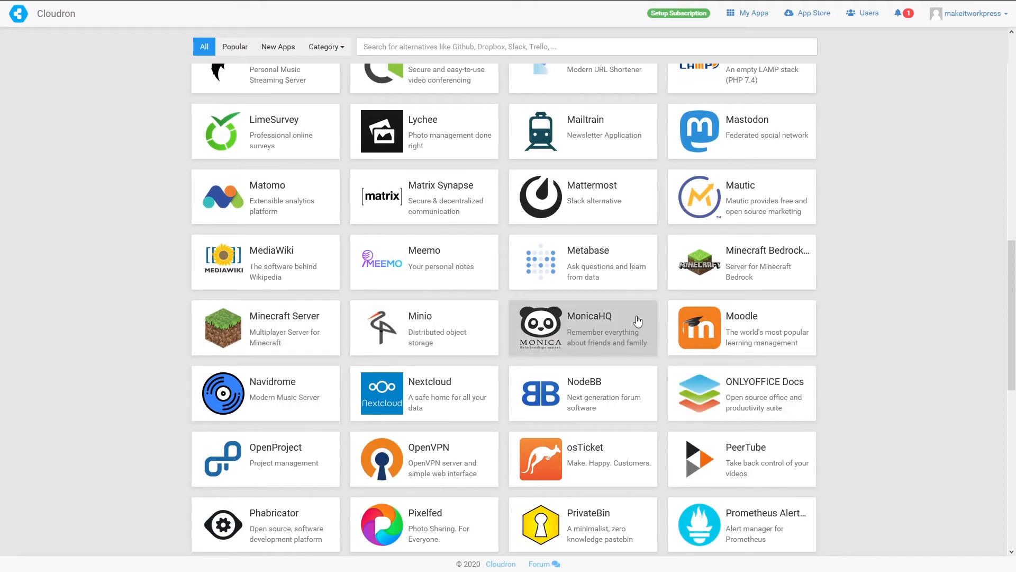
pyautogui.scroll(2, 738, 369)
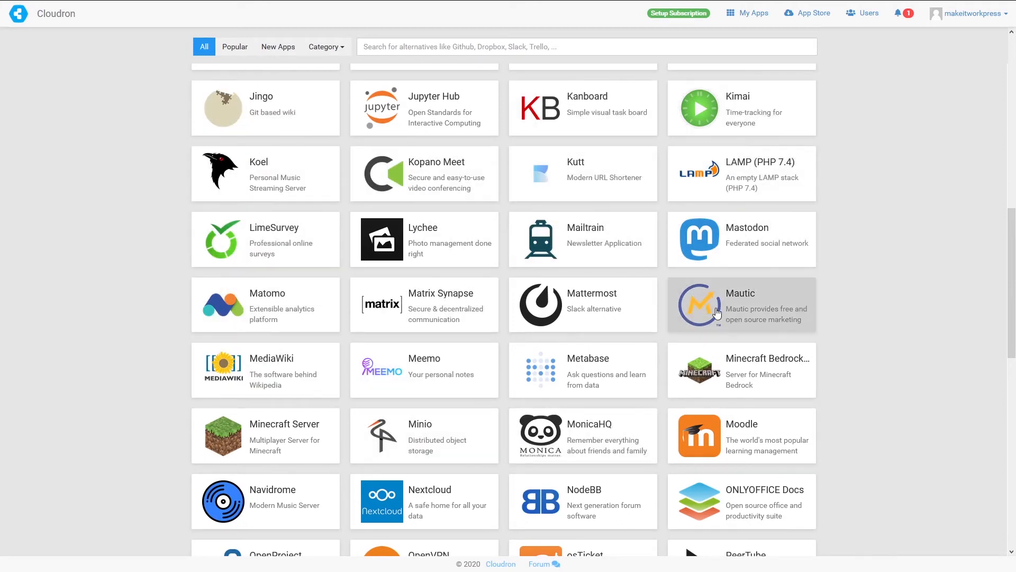
pyautogui.scroll(-4, 915, 292)
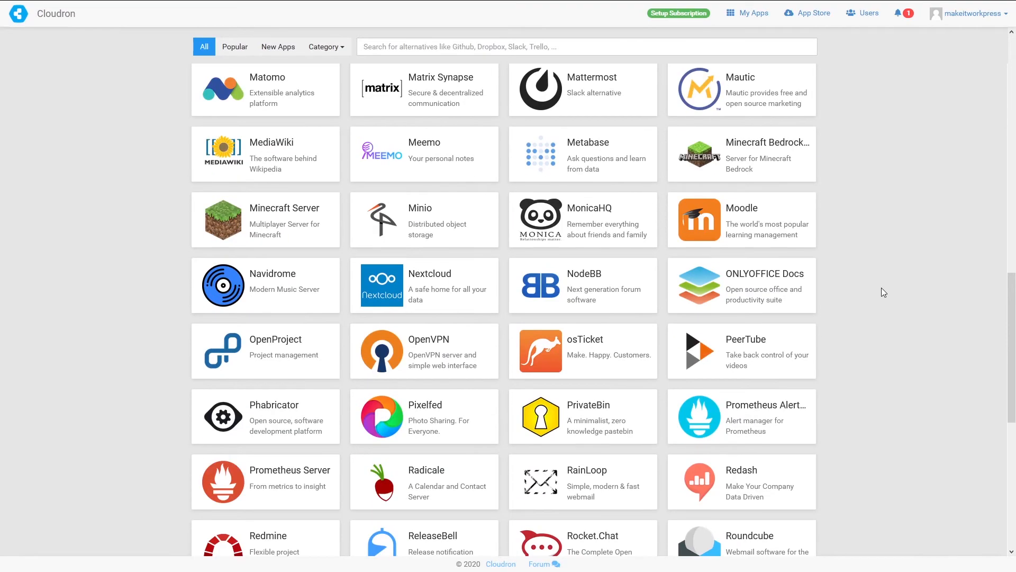
pyautogui.scroll(-6, 879, 291)
pyautogui.scroll(-2, 878, 301)
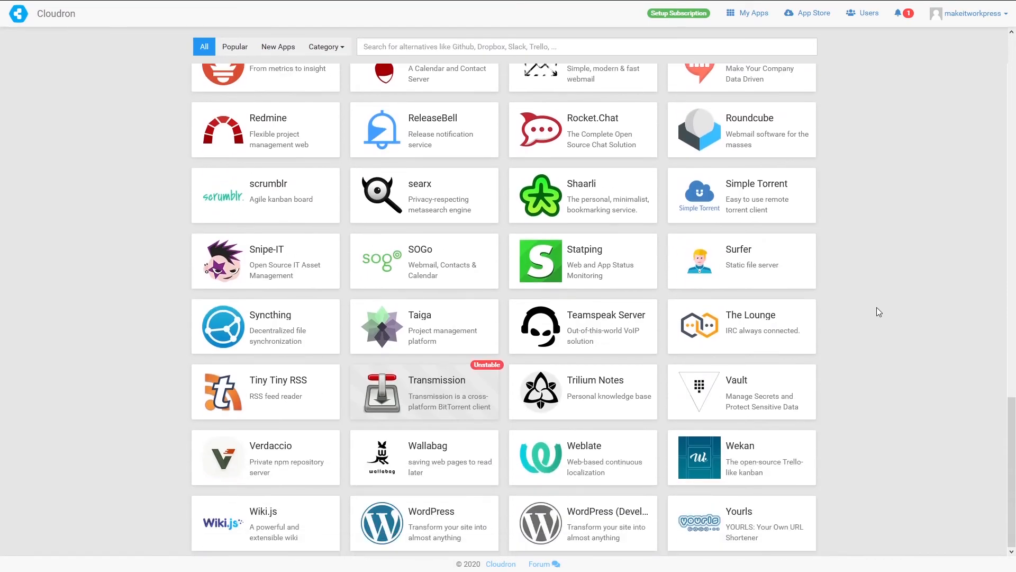
pyautogui.scroll(3, 262, 477)
pyautogui.scroll(8, 285, 452)
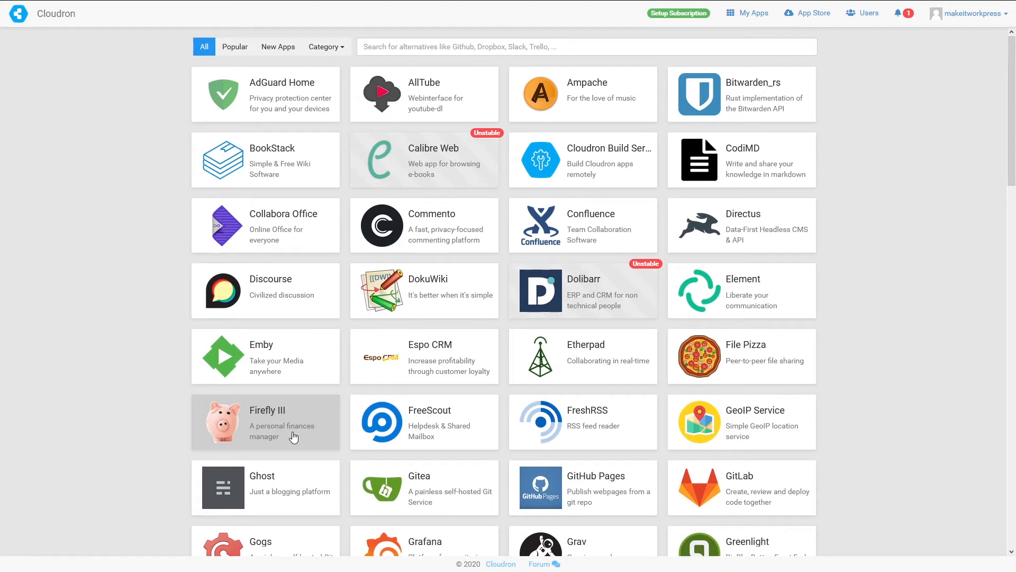
pyautogui.scroll(-20, 840, 348)
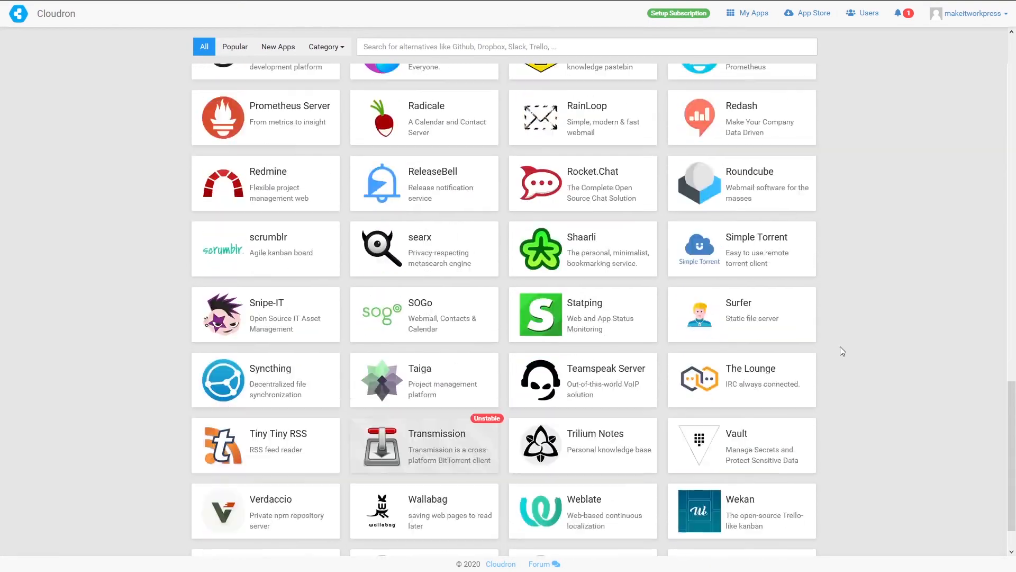
pyautogui.scroll(-1, 842, 349)
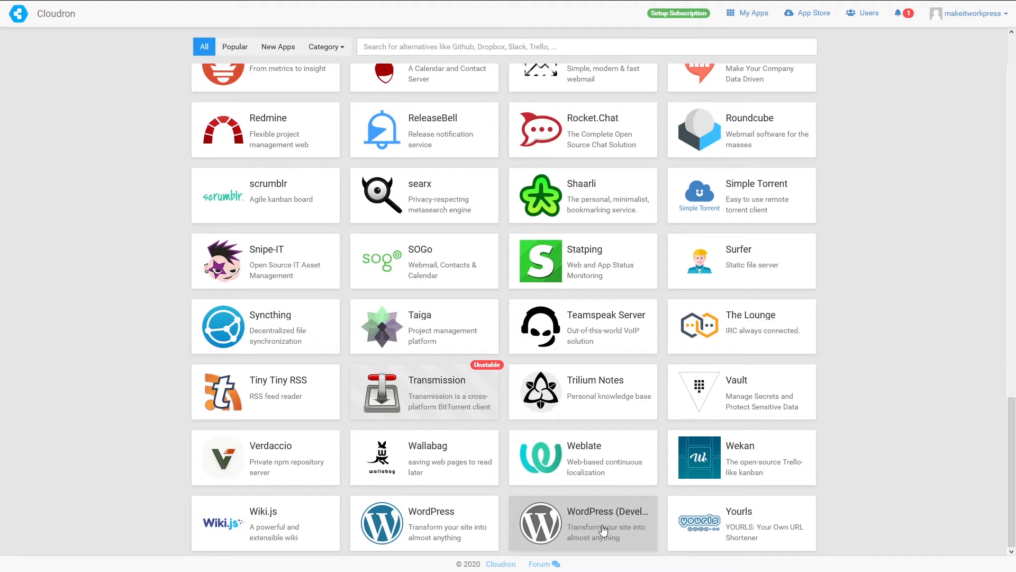
# - Open the WordPress (Developer) app's details and start its installation
pyautogui.click(569, 524)
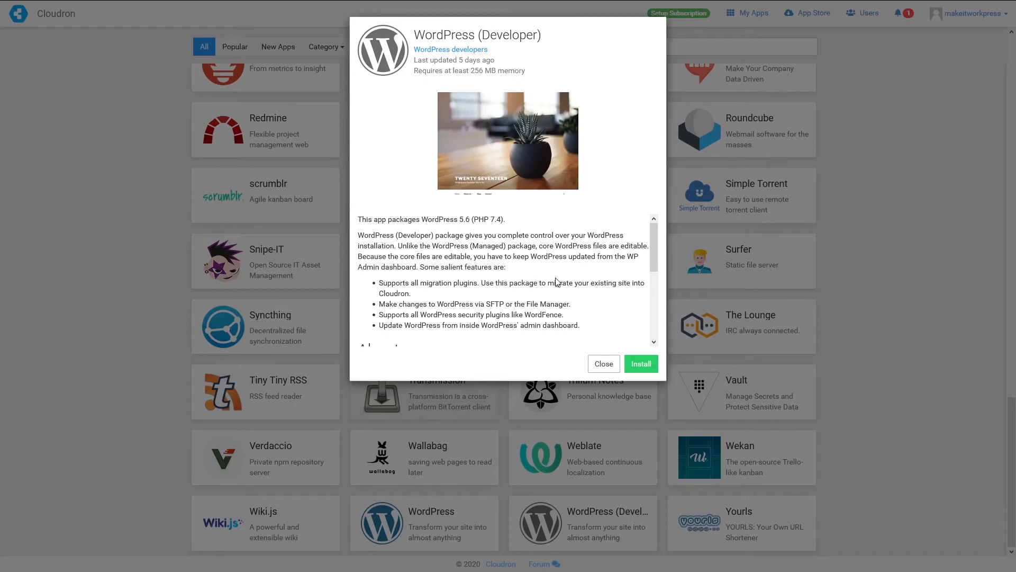
pyautogui.scroll(-5, 555, 281)
pyautogui.scroll(5, 509, 315)
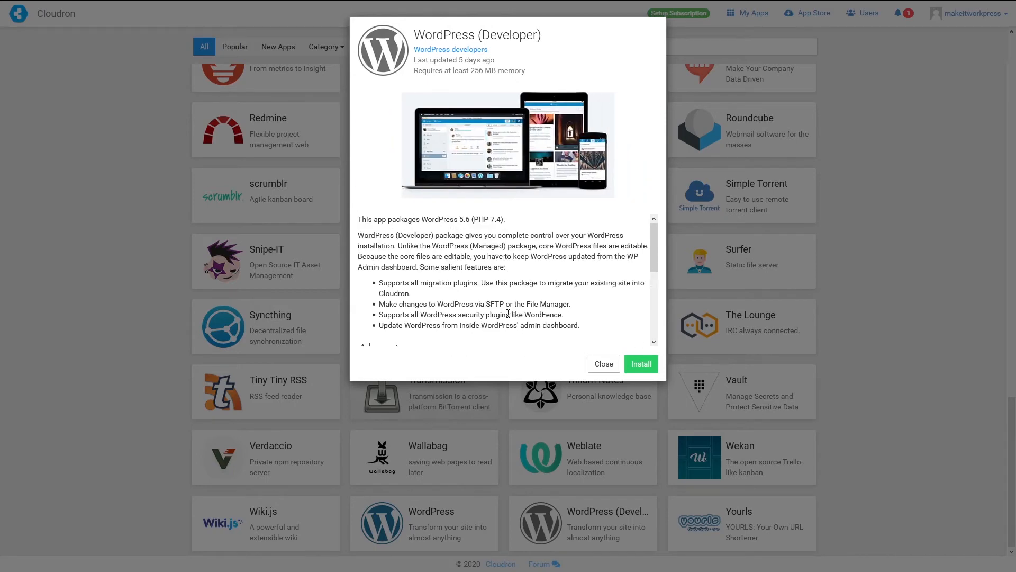
pyautogui.click(639, 366)
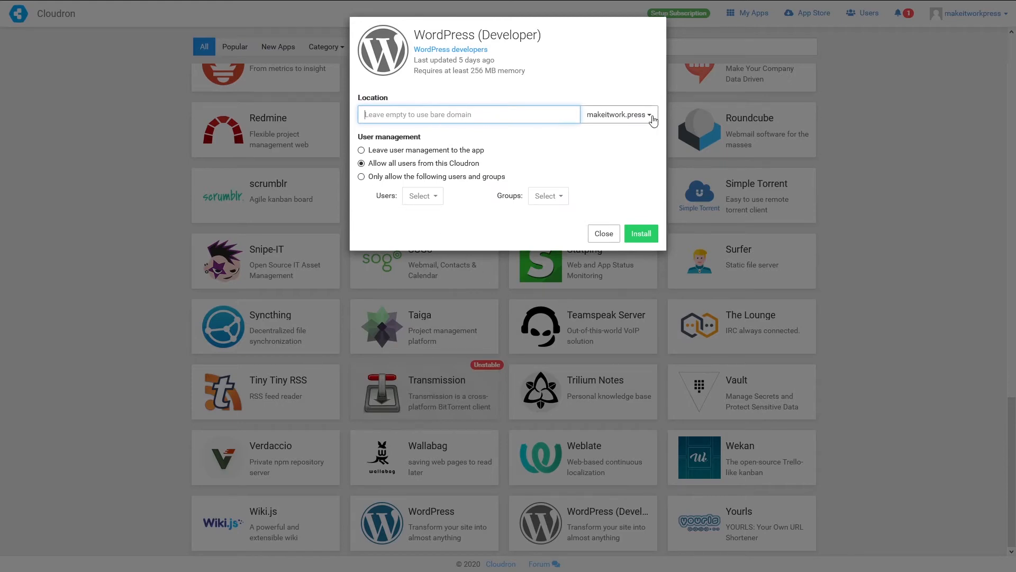
# - Set the location to 'host' and allow access only to the single selected user
pyautogui.write('h')
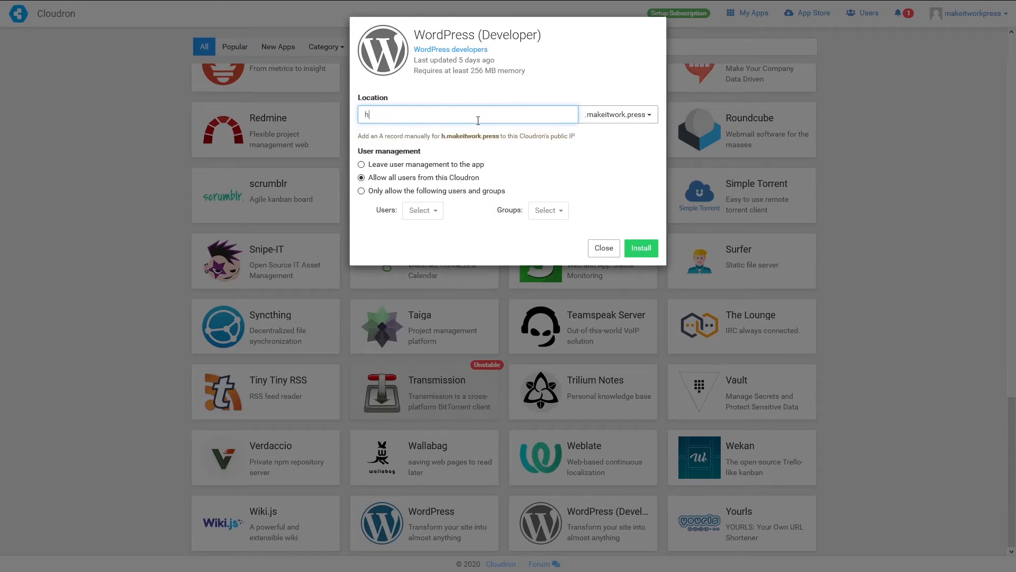
pyautogui.write('ost')
pyautogui.click(373, 191)
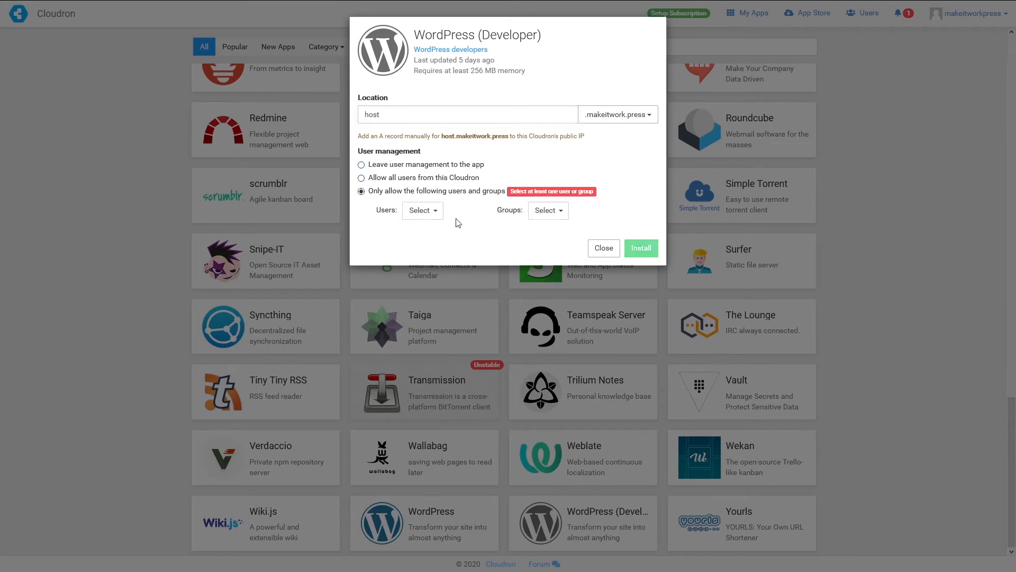
pyautogui.click(420, 212)
pyautogui.click(447, 232)
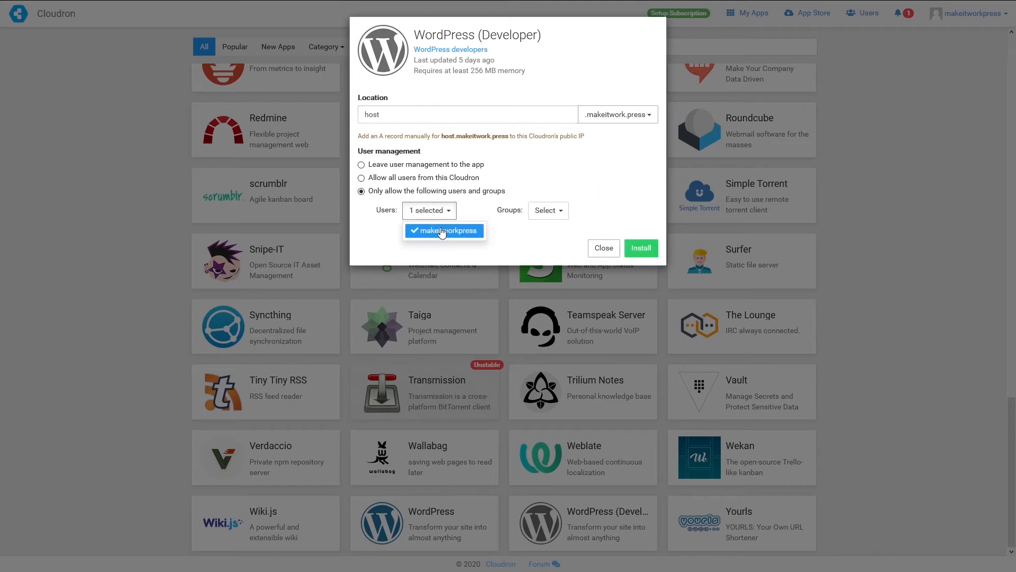
pyautogui.click(568, 210)
pyautogui.click(569, 209)
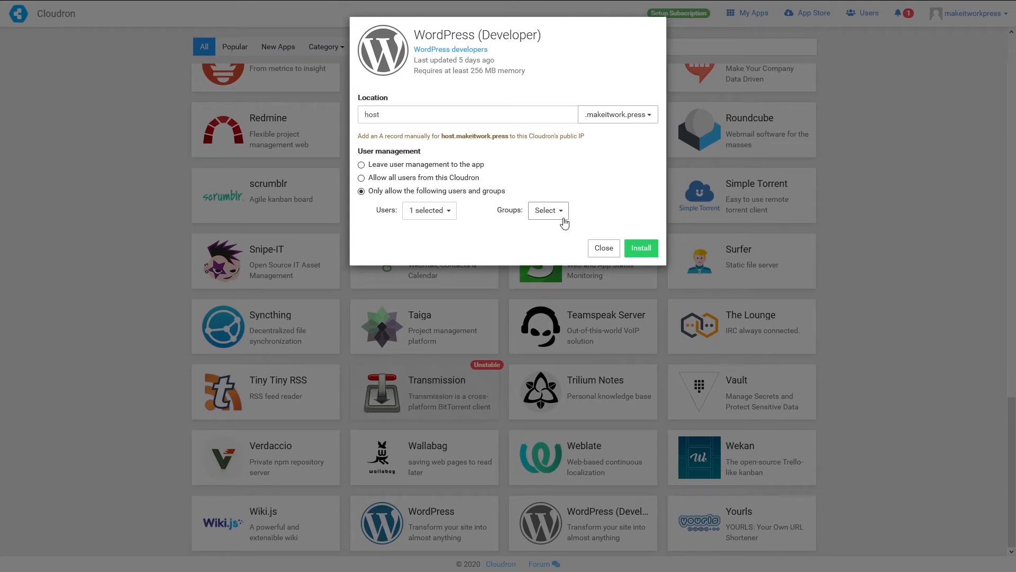
# - Install WordPress at host.makeitwork.press, view the app's info, then open its configuration
pyautogui.click(645, 247)
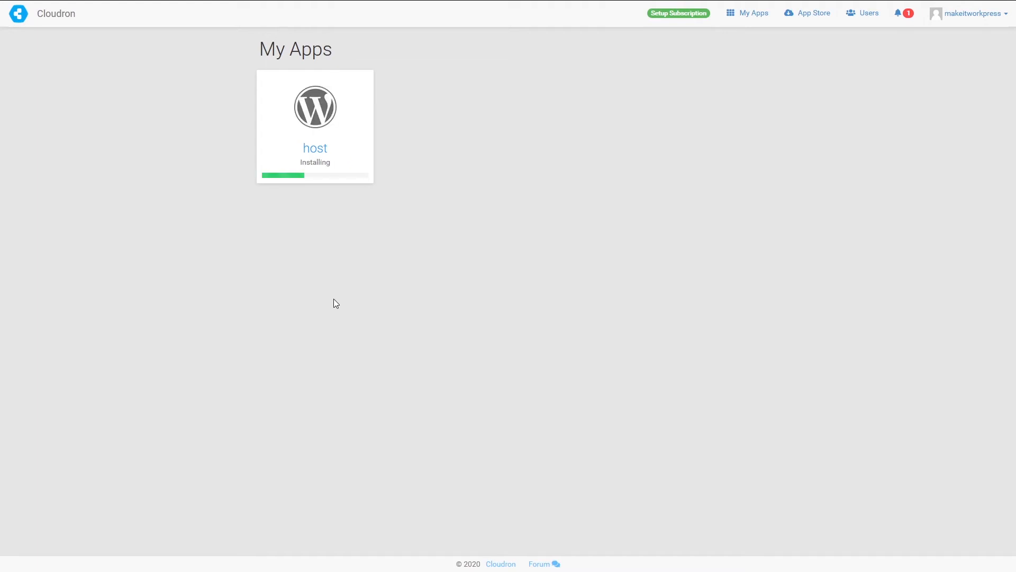
pyautogui.moveTo(317, 145)
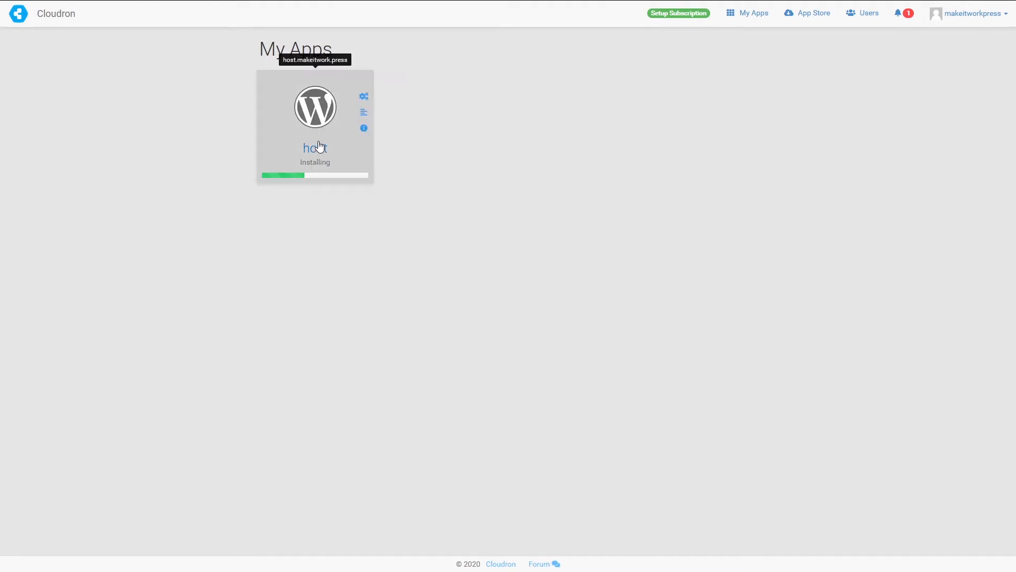
pyautogui.click(363, 129)
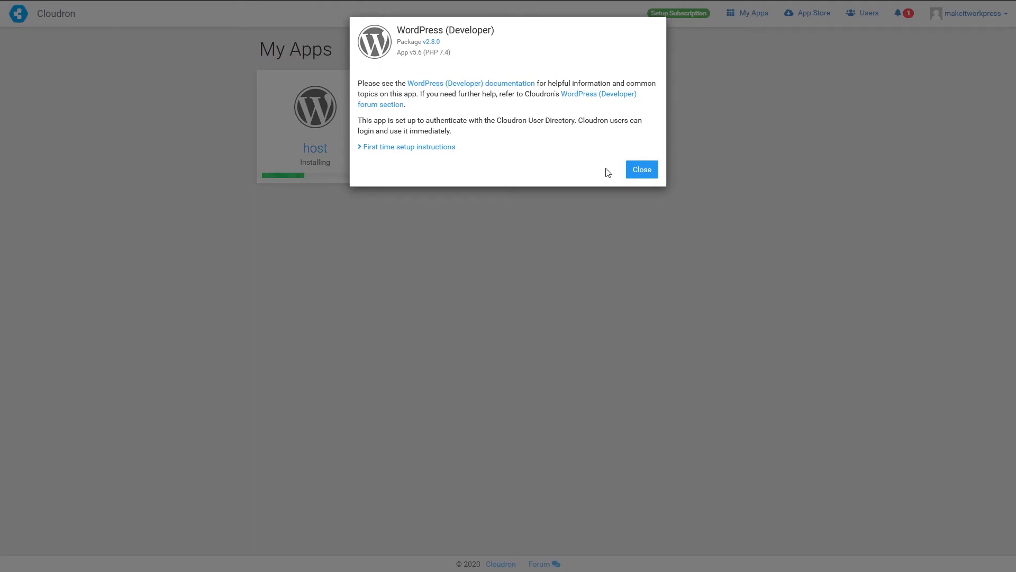
pyautogui.click(645, 175)
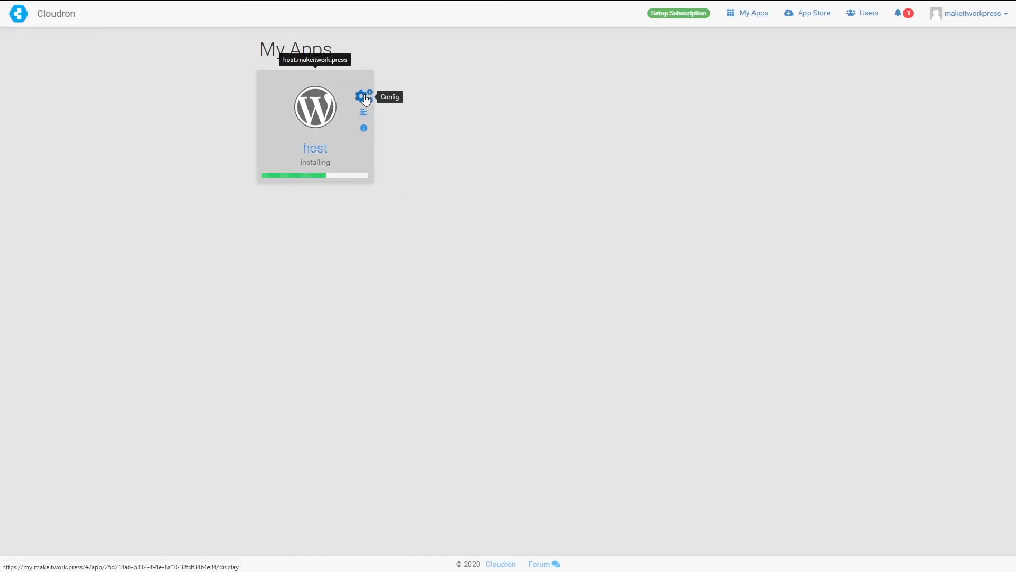
pyautogui.click(364, 98)
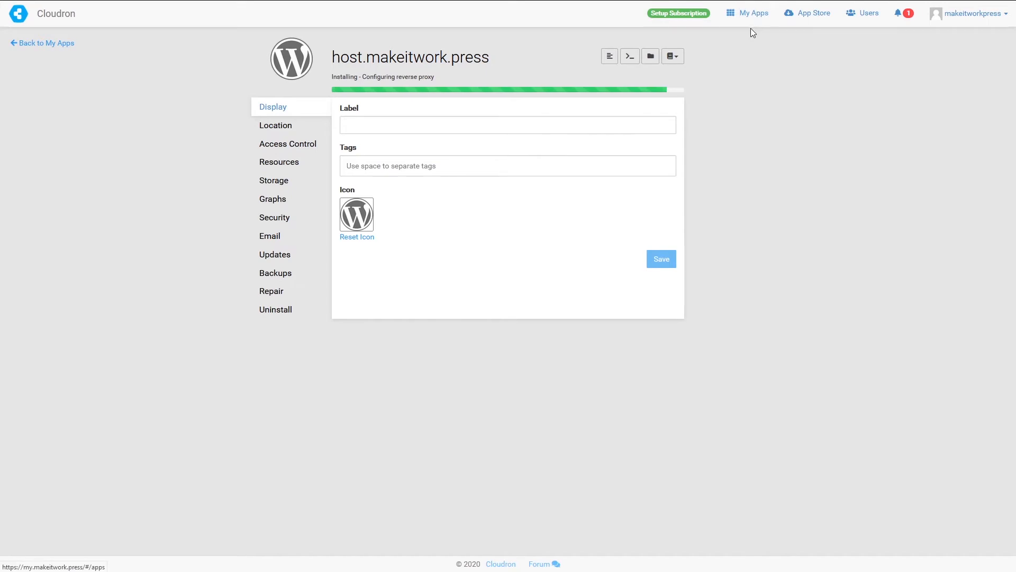
# - Review the app's Location settings, then view its Access Control with SFTP details
pyautogui.click(276, 128)
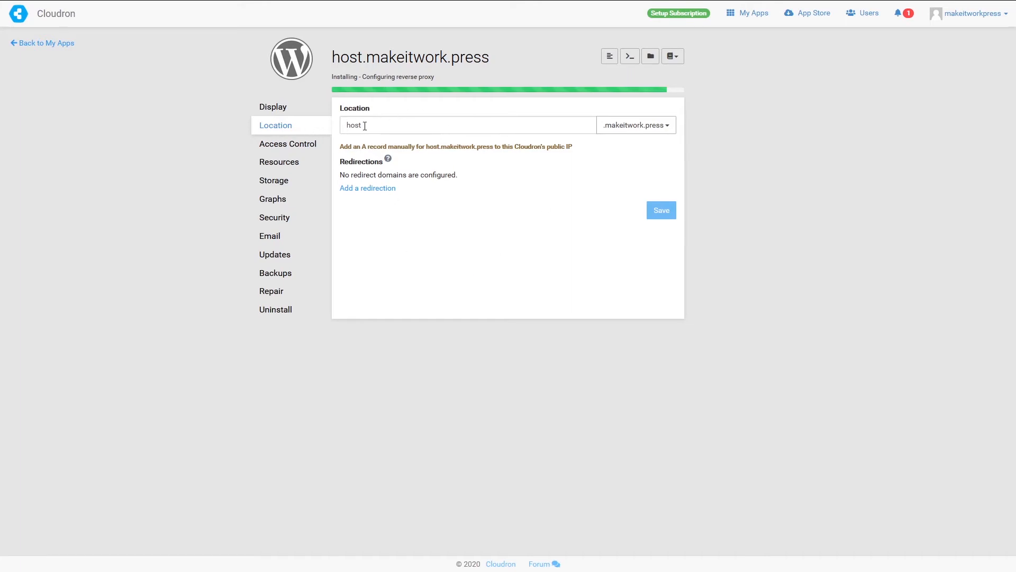
pyautogui.click(291, 140)
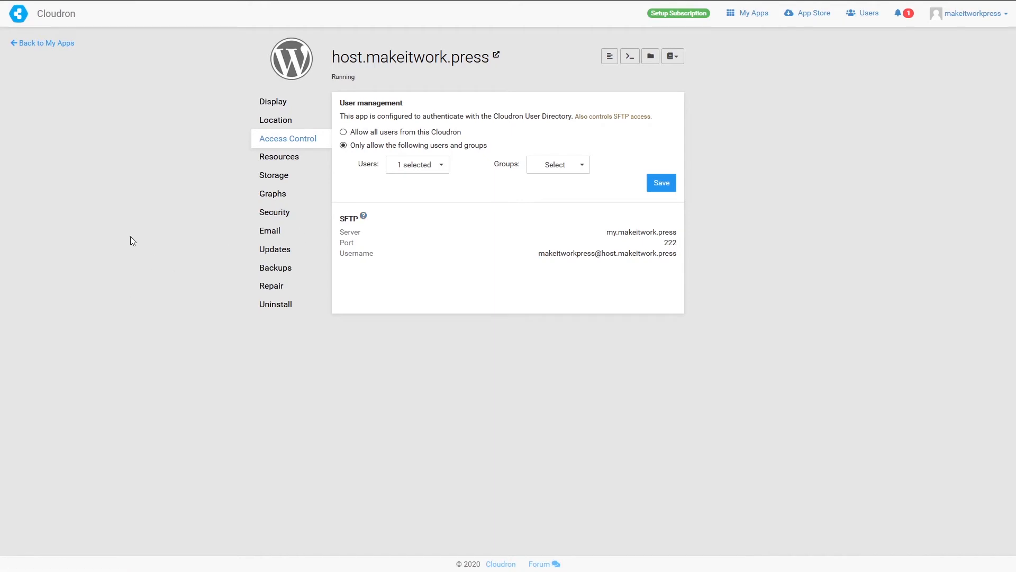
# - Review the Resources limits (256 MB memory, 50% CPU), then view the Storage settings
pyautogui.click(286, 159)
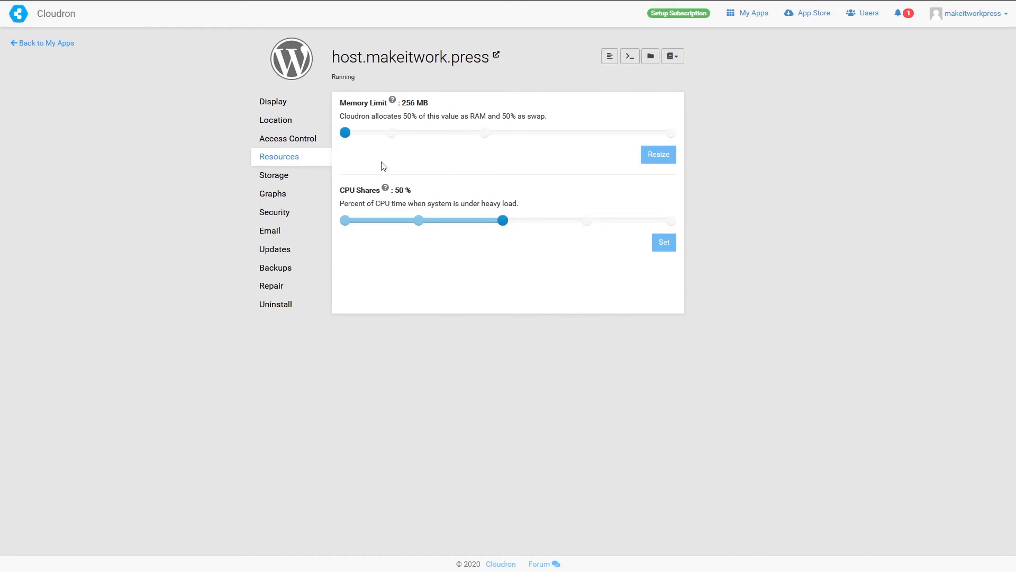
pyautogui.click(278, 182)
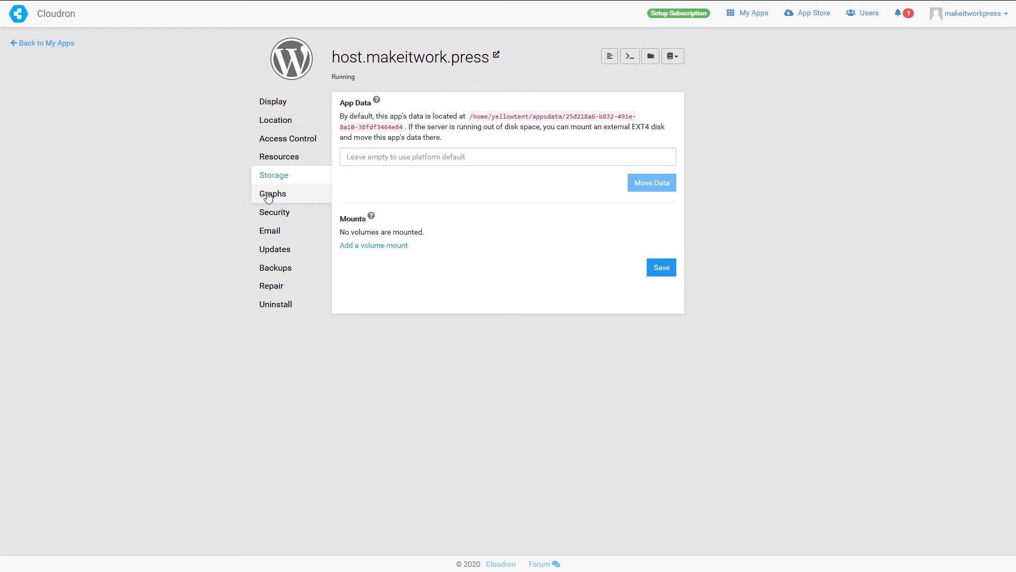
# - View the memory Graphs and their period choices, then open the Security settings
pyautogui.click(274, 197)
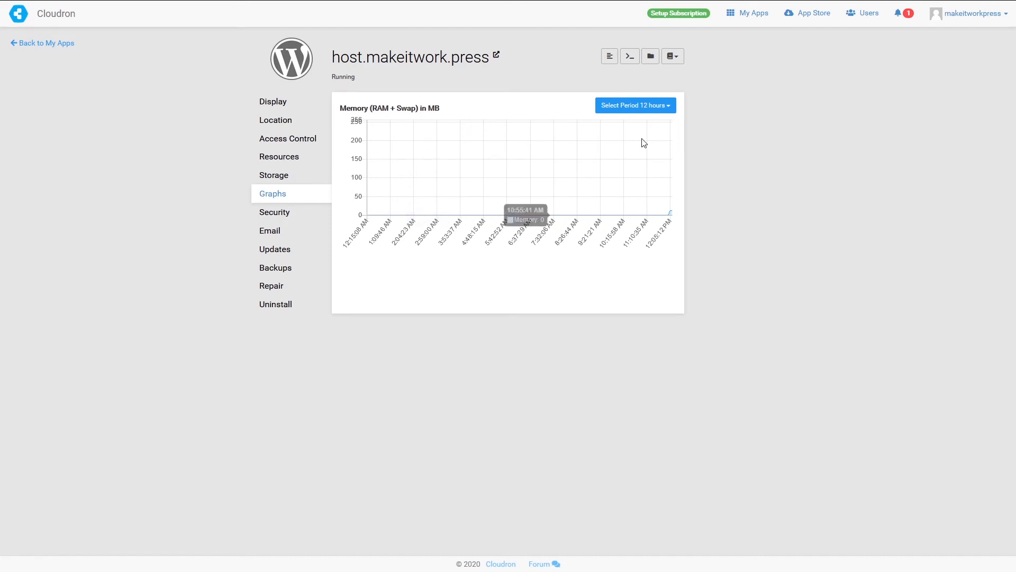
pyautogui.click(661, 105)
pyautogui.click(748, 123)
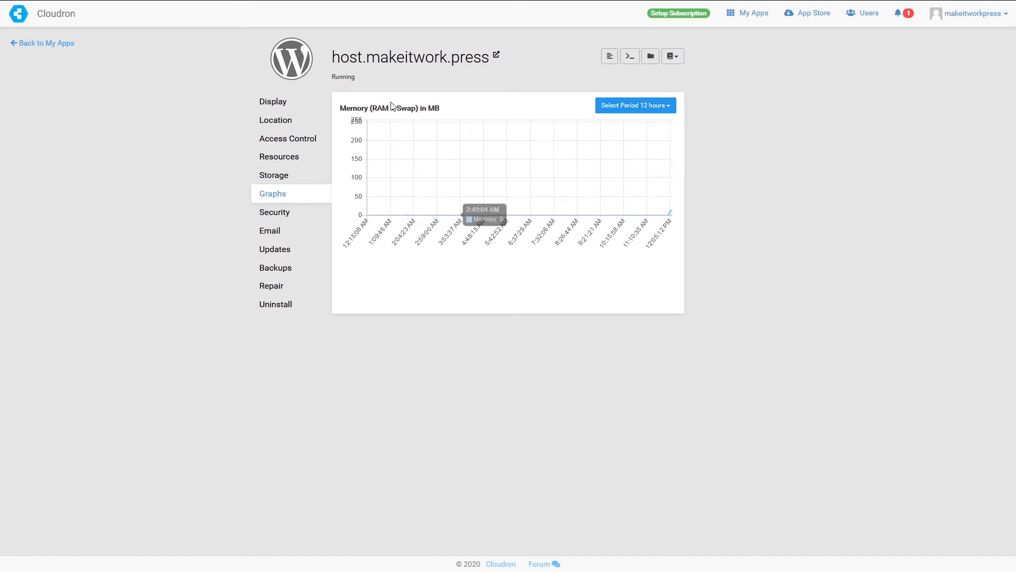
pyautogui.click(642, 107)
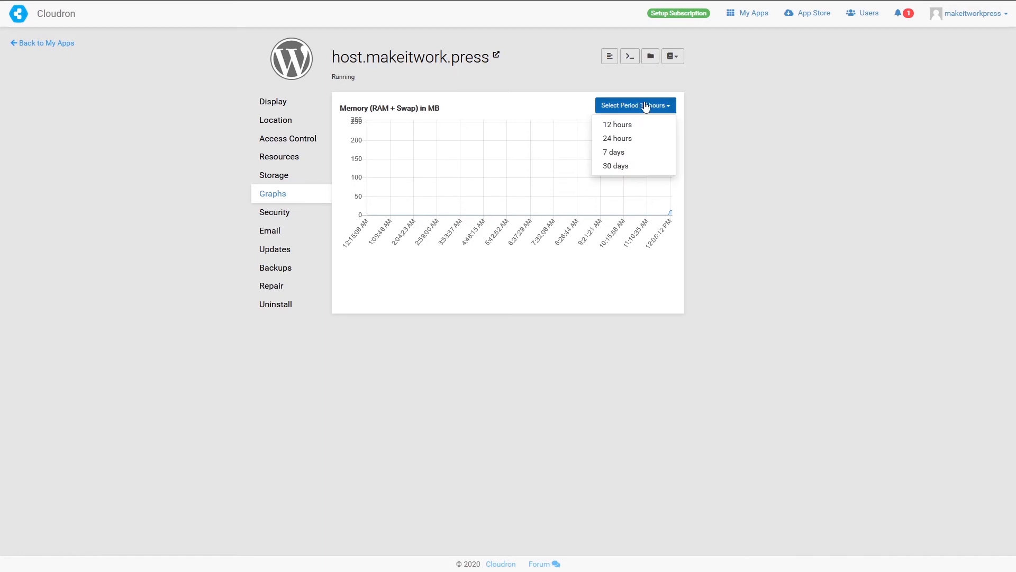
pyautogui.click(766, 184)
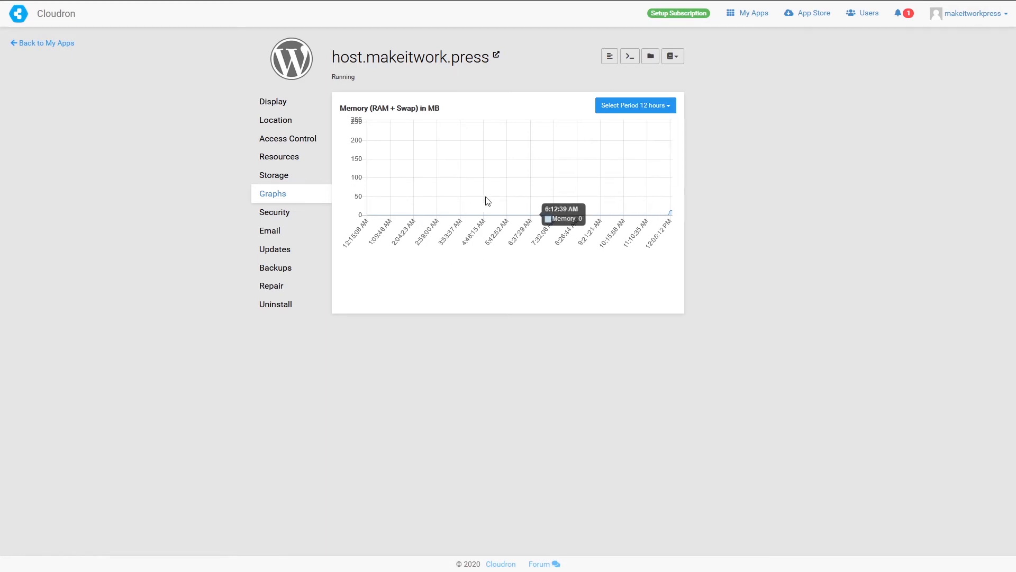
pyautogui.click(276, 214)
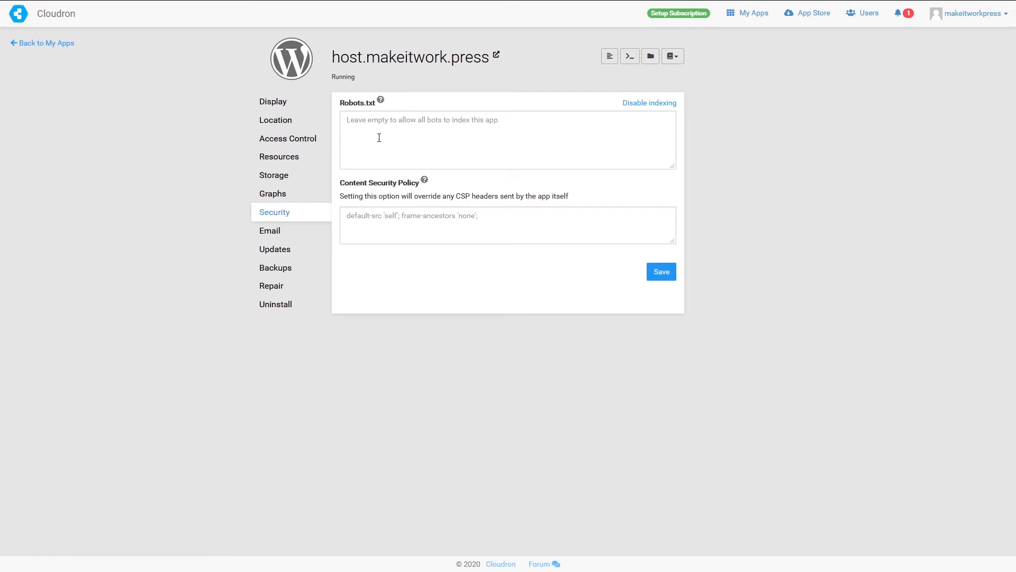
pyautogui.click(296, 237)
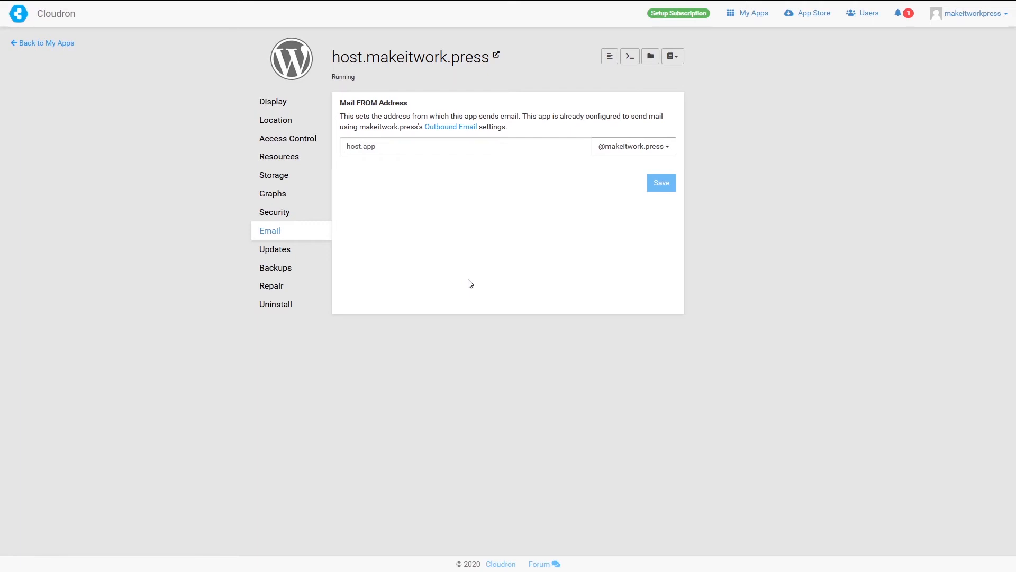
pyautogui.moveTo(378, 147); pyautogui.dragTo(275, 147)
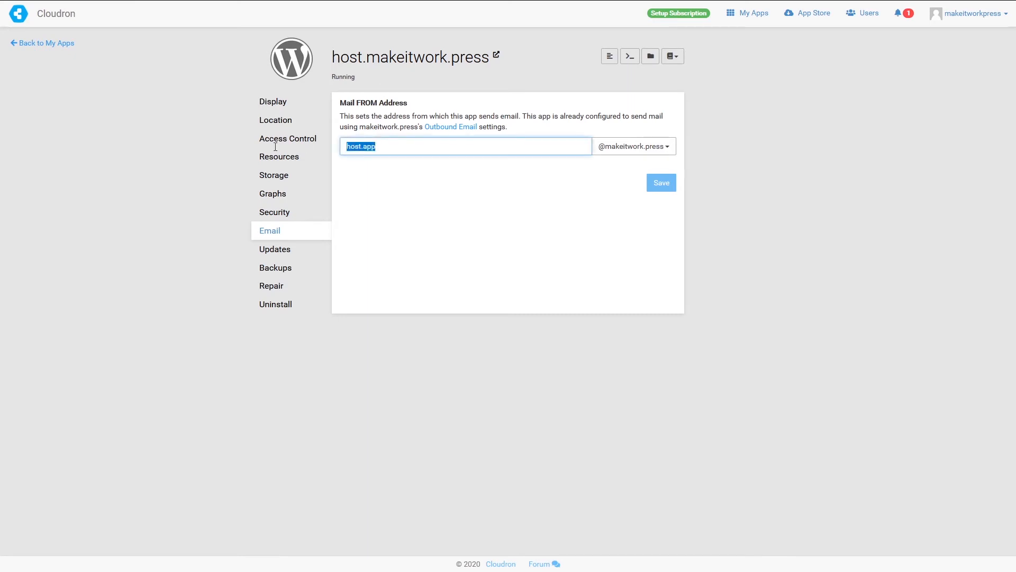
pyautogui.write('hosting')
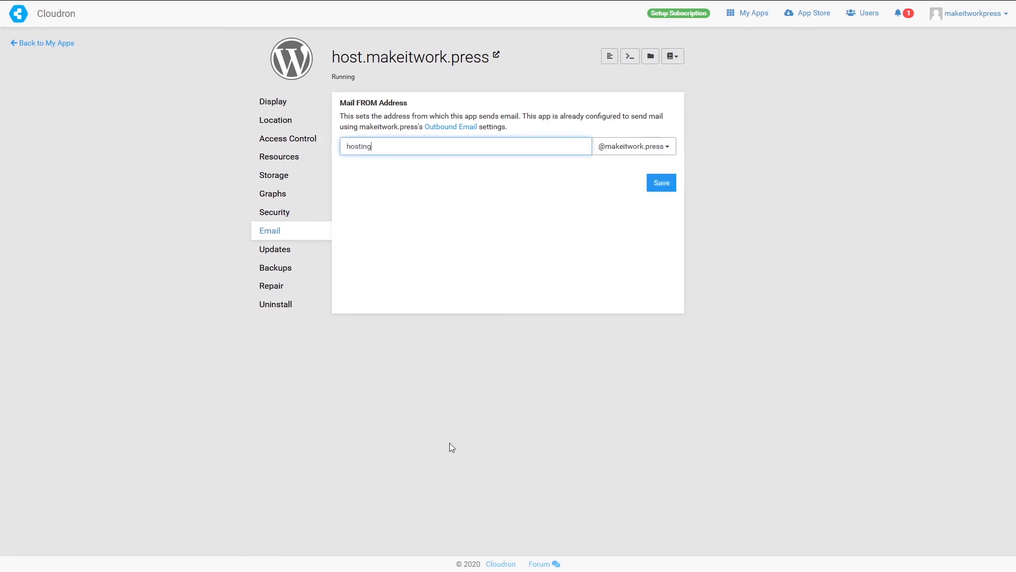
pyautogui.click(668, 194)
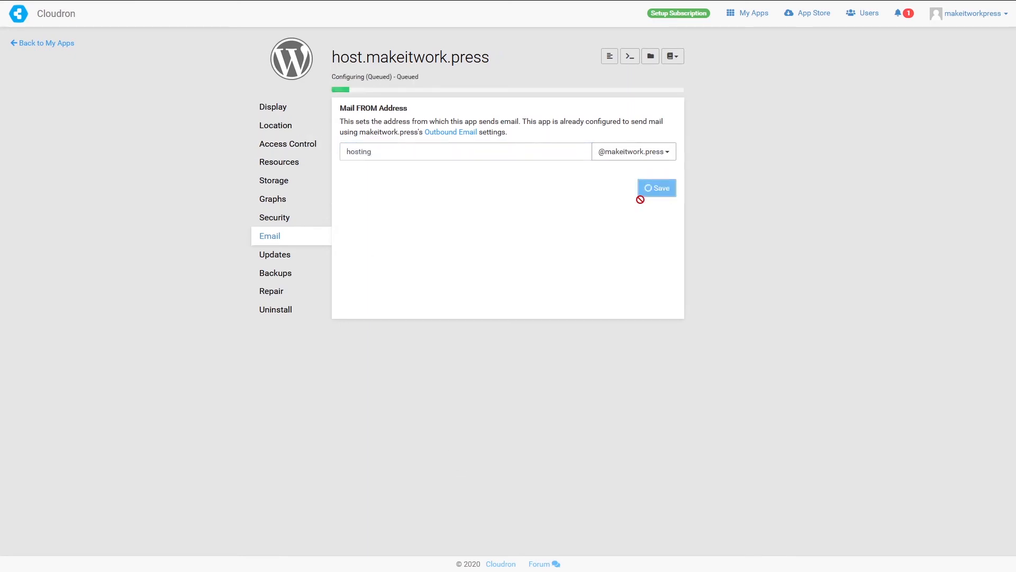
pyautogui.click(293, 257)
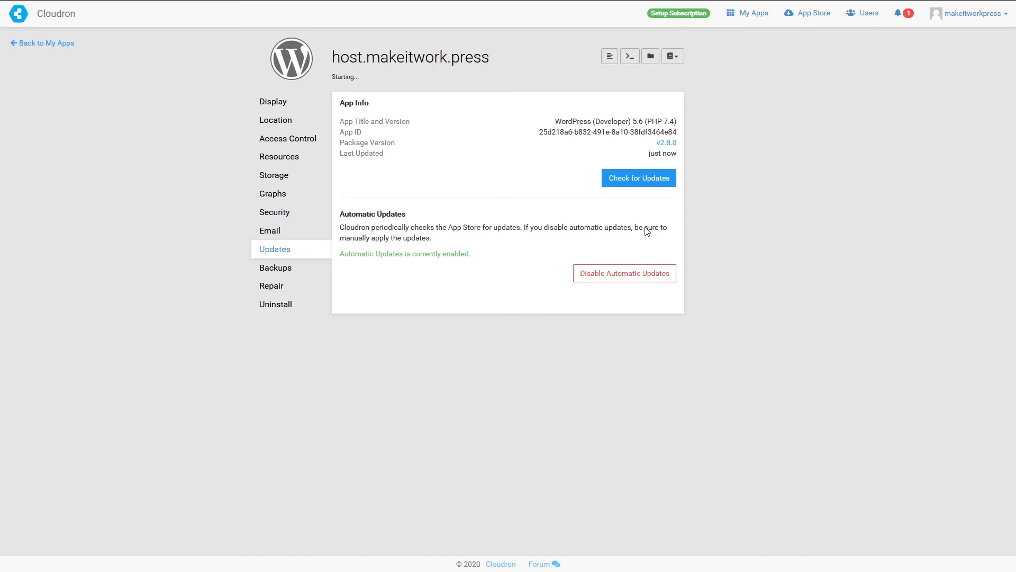
# - Start a backup of the WordPress app from its Backups page, then open its Repair page
pyautogui.click(274, 272)
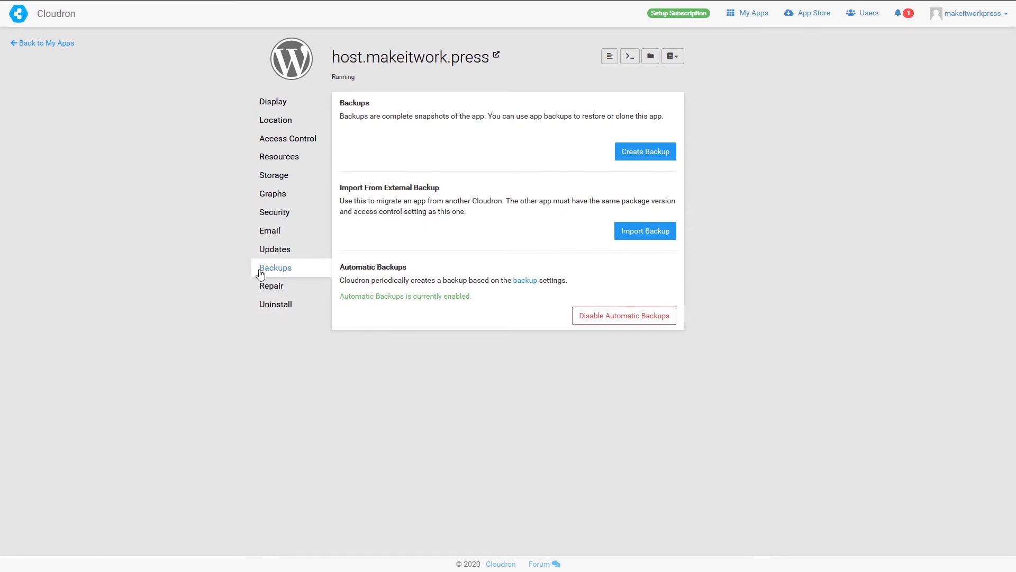
pyautogui.click(657, 152)
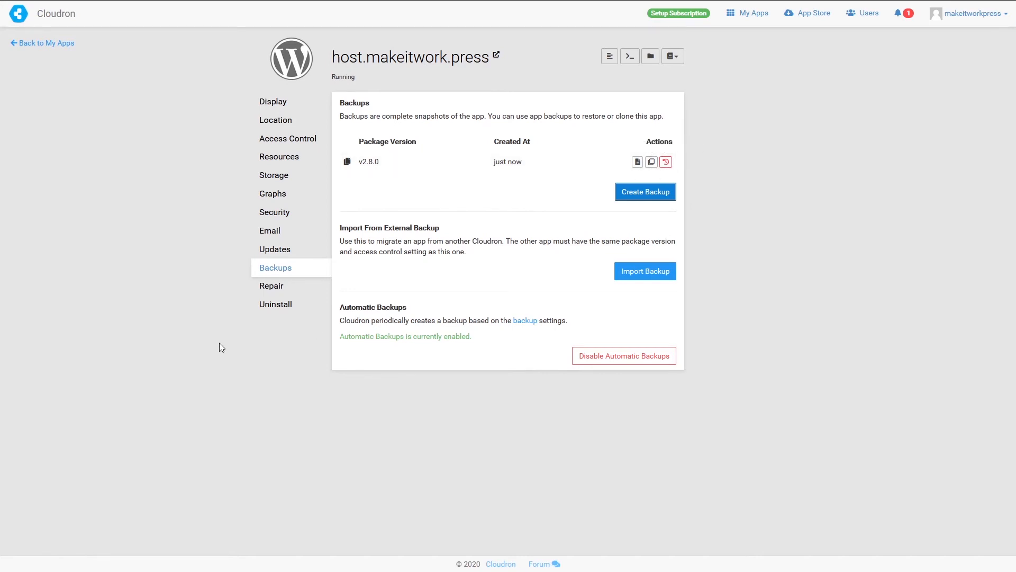
pyautogui.click(264, 291)
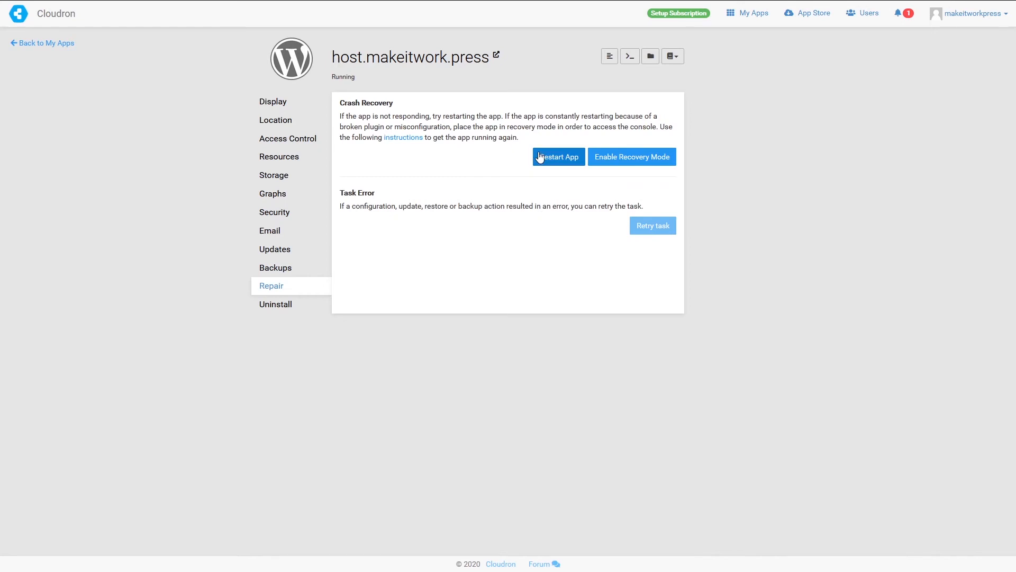
# - Acknowledge the WordPress app's First Time Usage notice with its preset admin login and open the site
pyautogui.click(277, 310)
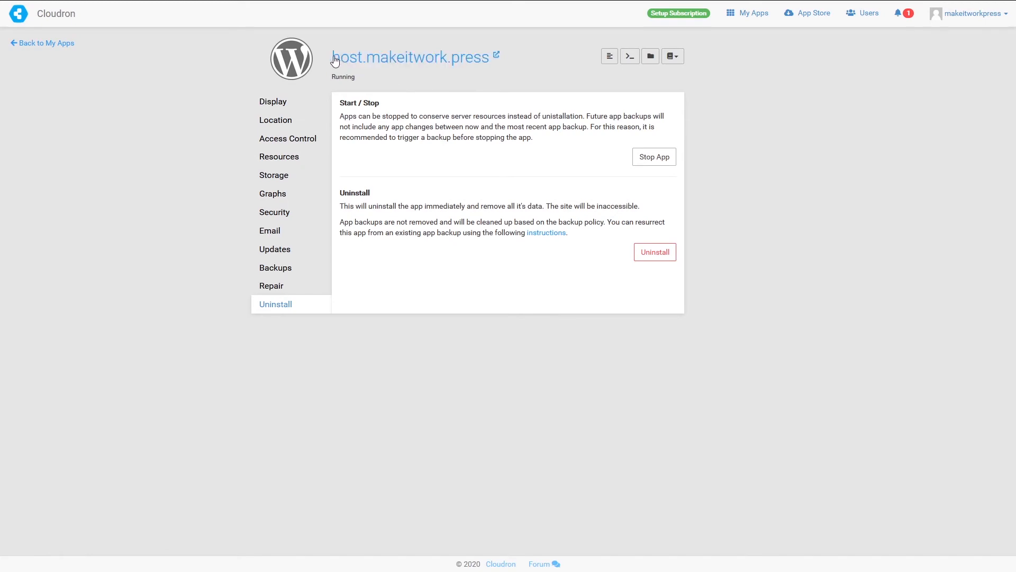
pyautogui.click(495, 58)
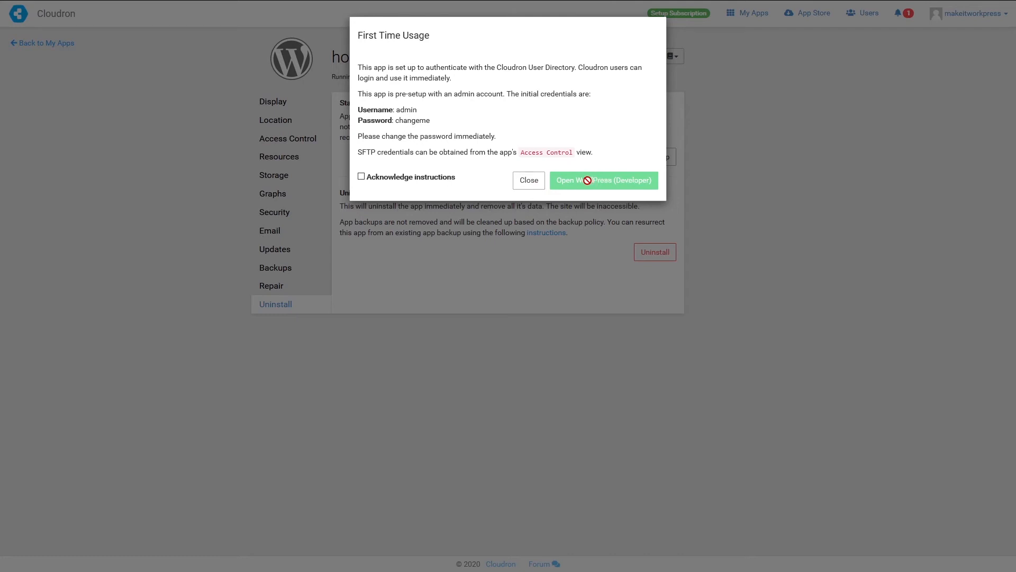
pyautogui.click(361, 176)
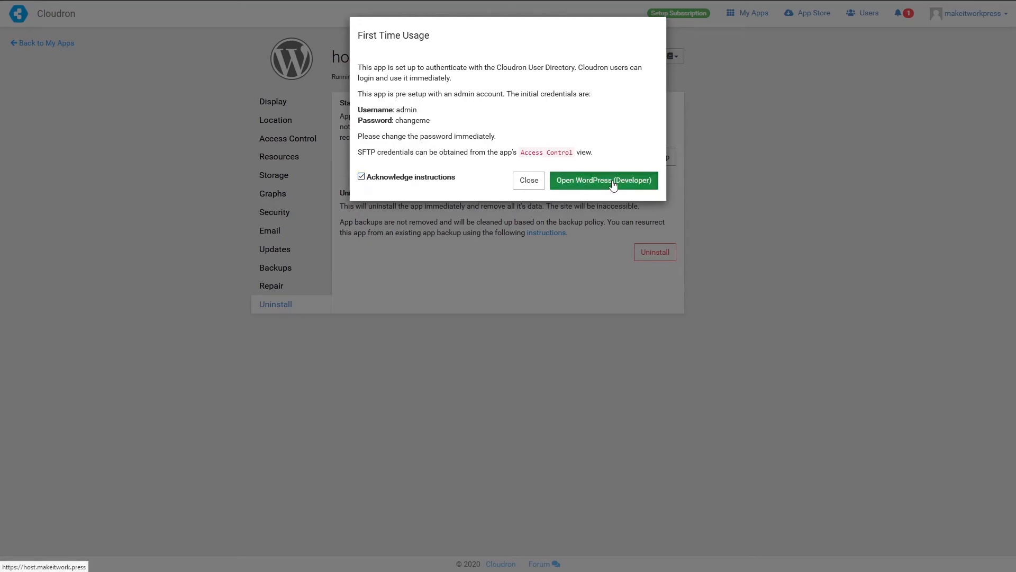
pyautogui.click(613, 184)
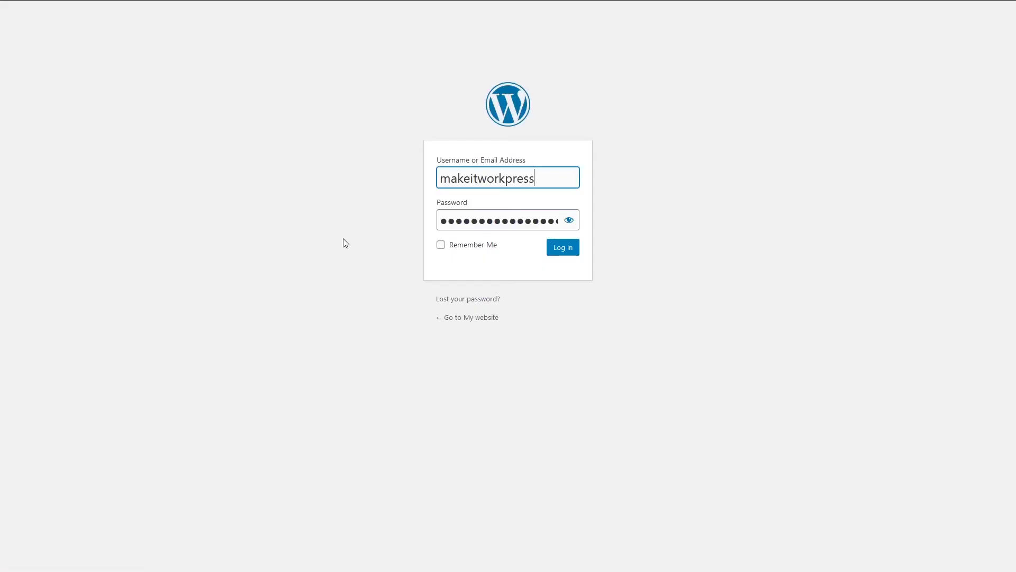
# - Log in to WordPress as 'admin' with the initial password, correcting the mistyped characters
pyautogui.moveTo(537, 179); pyautogui.dragTo(289, 177)
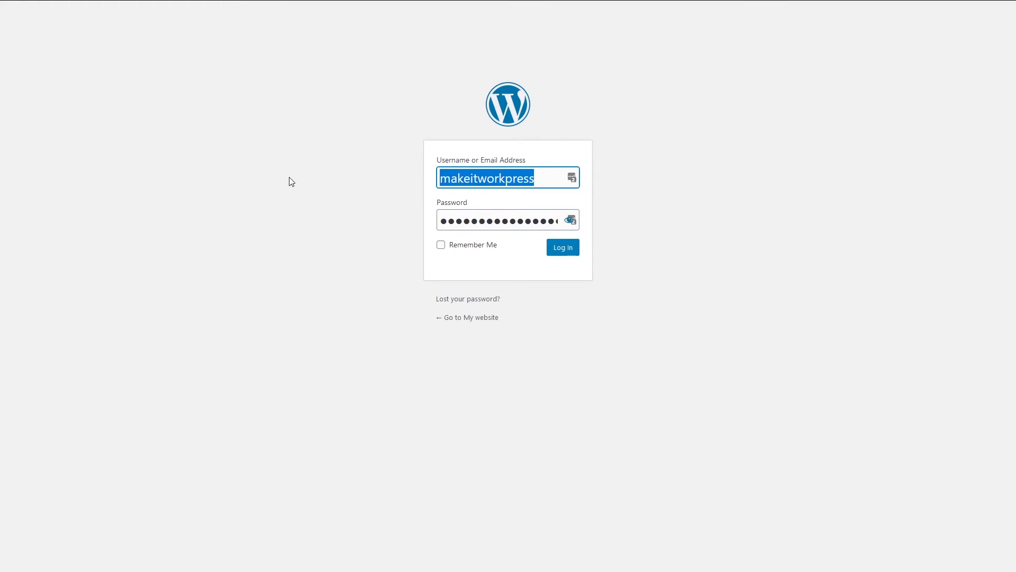
pyautogui.write('admin')
pyautogui.press('Tab')
pyautogui.write('**********')
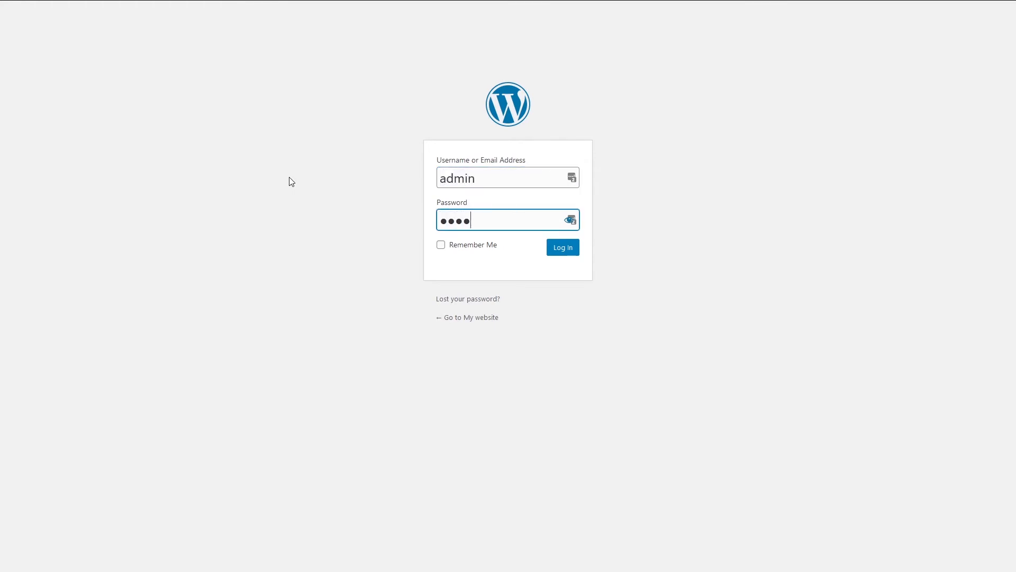
pyautogui.press('BackSpace')
pyautogui.press('BackSpace')
pyautogui.press('BackSpace')
pyautogui.press('BackSpace')
pyautogui.press('BackSpace')
pyautogui.press('BackSpace')
pyautogui.press('BackSpace')
pyautogui.press('BackSpace')
pyautogui.press('BackSpace')
pyautogui.press('BackSpace')
pyautogui.write('*********')
pyautogui.press('BackSpace')
pyautogui.press('BackSpace')
pyautogui.press('BackSpace')
pyautogui.press('BackSpace')
pyautogui.press('BackSpace')
pyautogui.press('BackSpace')
pyautogui.press('BackSpace')
pyautogui.press('BackSpace')
pyautogui.press('BackSpace')
pyautogui.write('********')
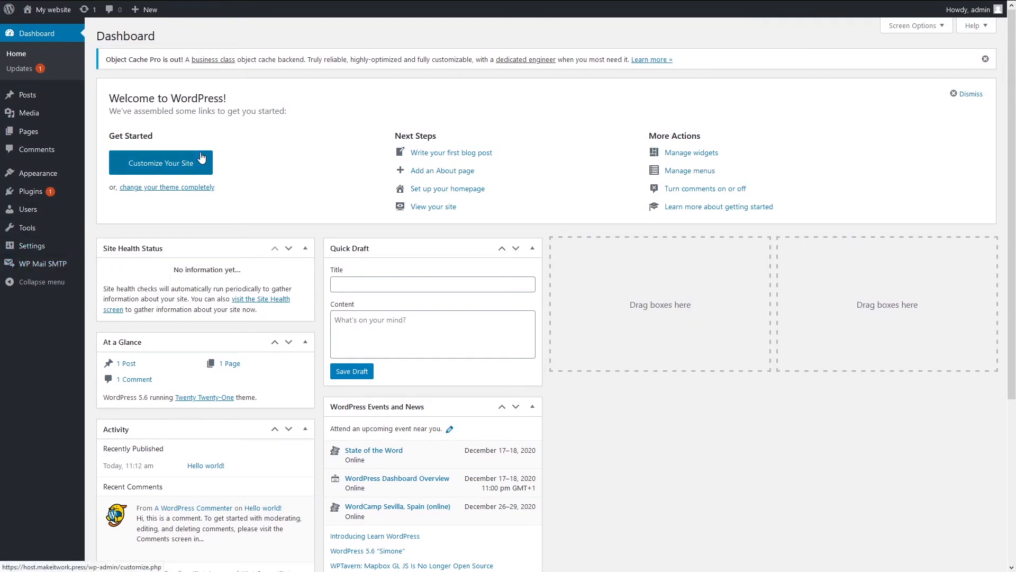
# - Replace the admin user's generated password with a strong password of your own and update the profile
pyautogui.click(29, 210)
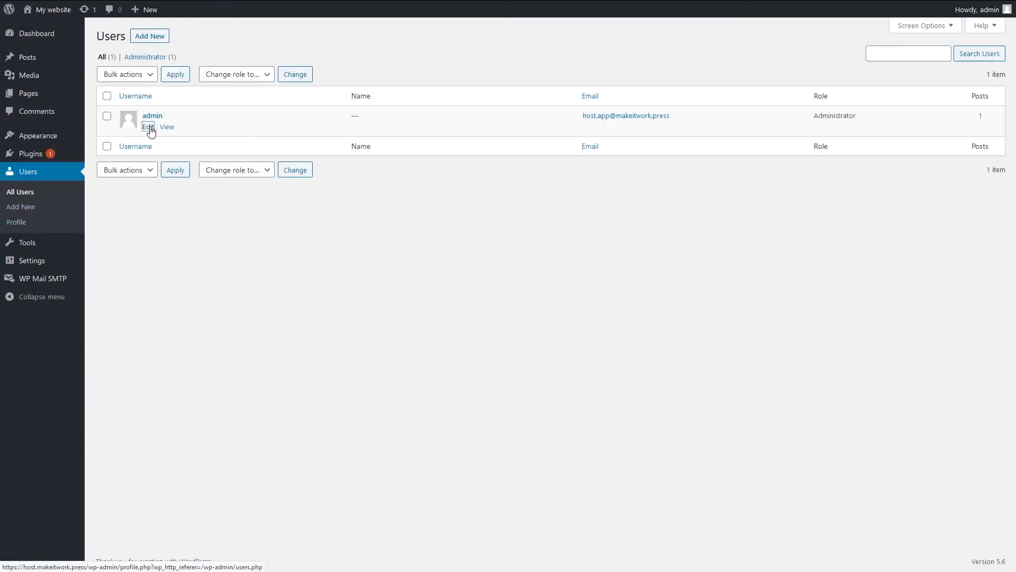
pyautogui.click(149, 128)
pyautogui.scroll(-10, 331, 383)
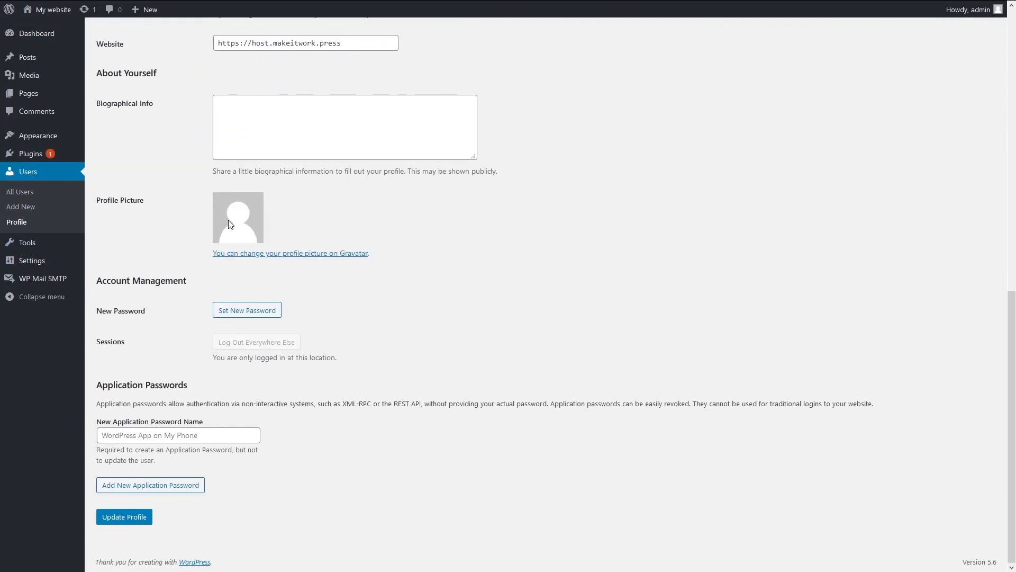
pyautogui.click(247, 311)
pyautogui.moveTo(321, 334); pyautogui.dragTo(184, 338)
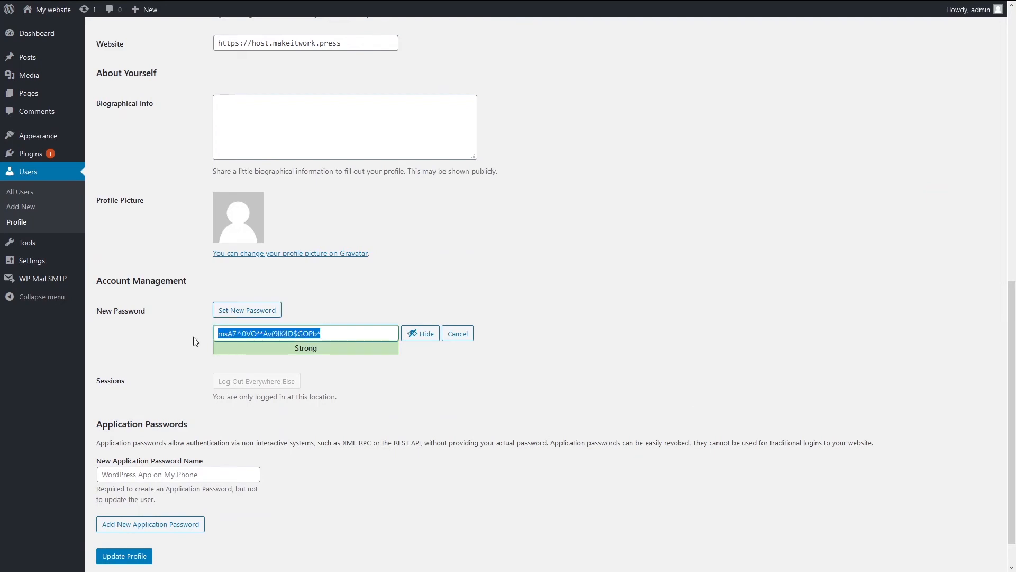
pyautogui.write('changethepasswo')
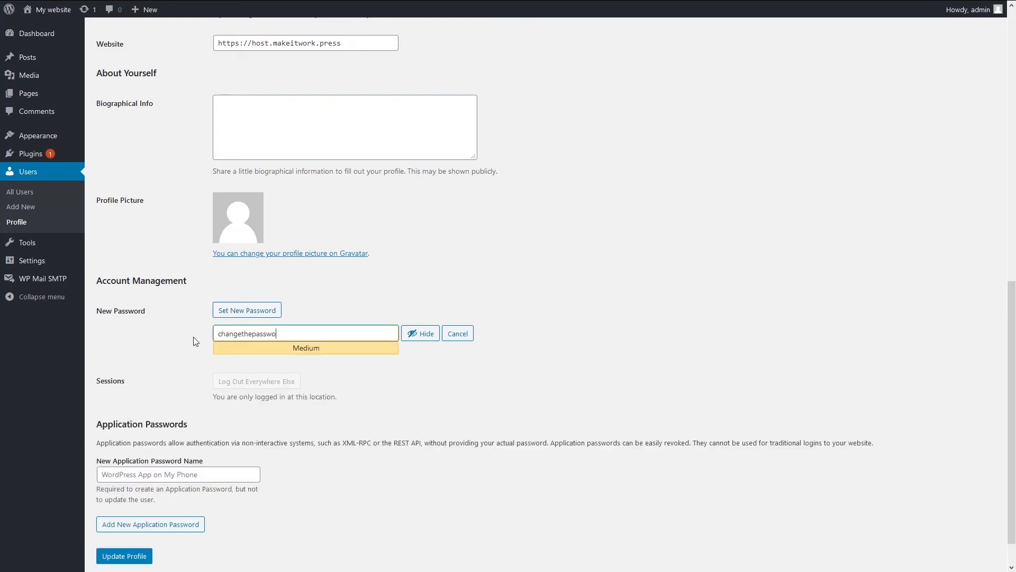
pyautogui.write('rdtoan')
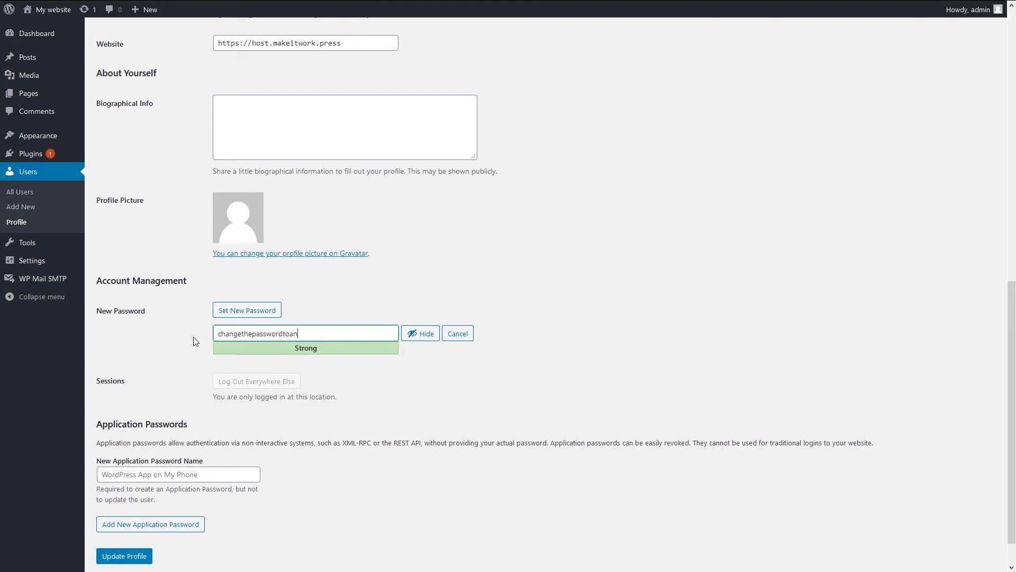
pyautogui.write('ything')
pyautogui.scroll(-1, 254, 397)
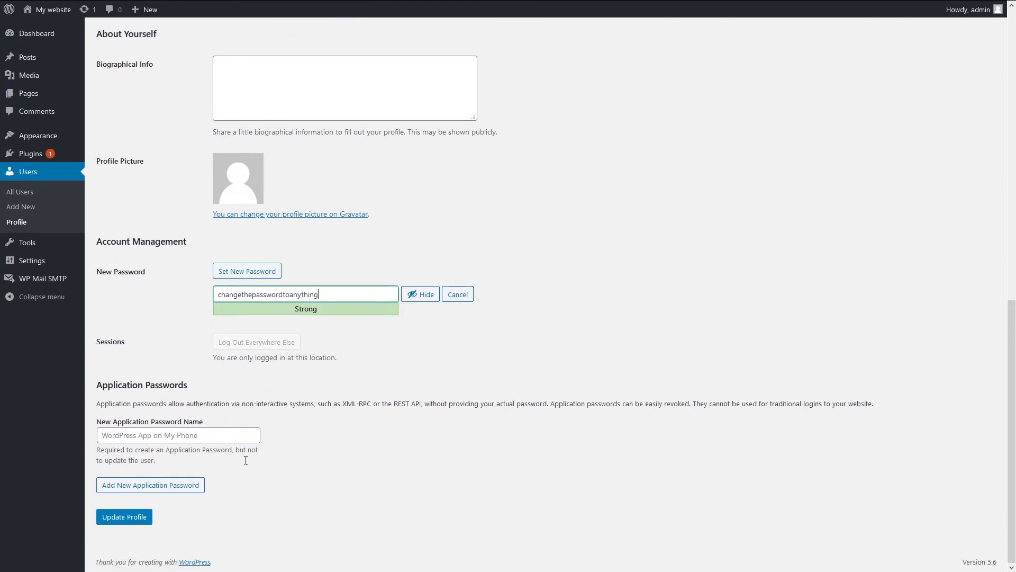
pyautogui.click(135, 519)
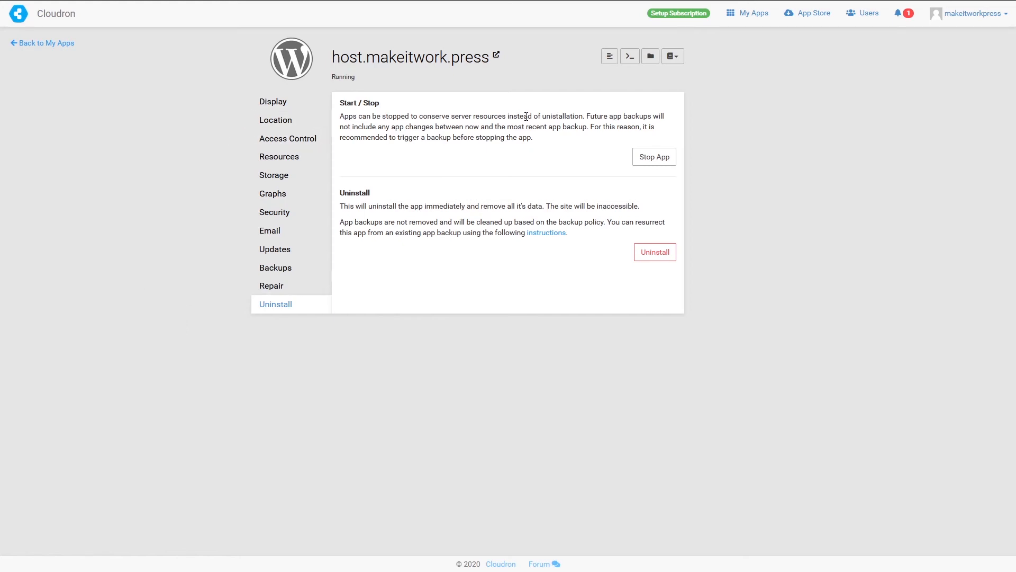
# - View the host.makeitwork.press app's logs of recent requests, Redis startup and cron entries
pyautogui.click(611, 60)
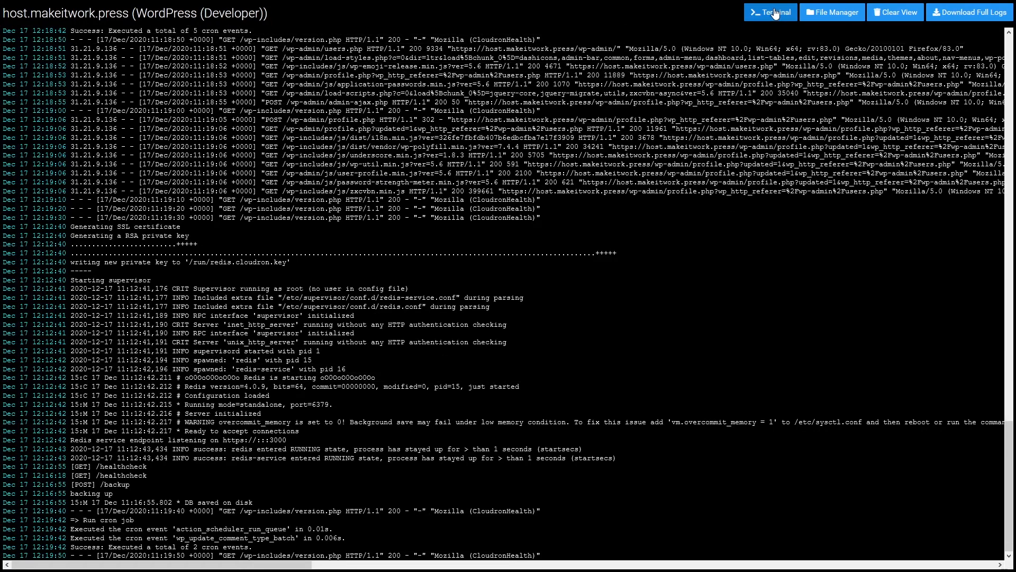
# - In the app's web terminal, insert the wpcron, MySQL and Redis commands
pyautogui.click(772, 15)
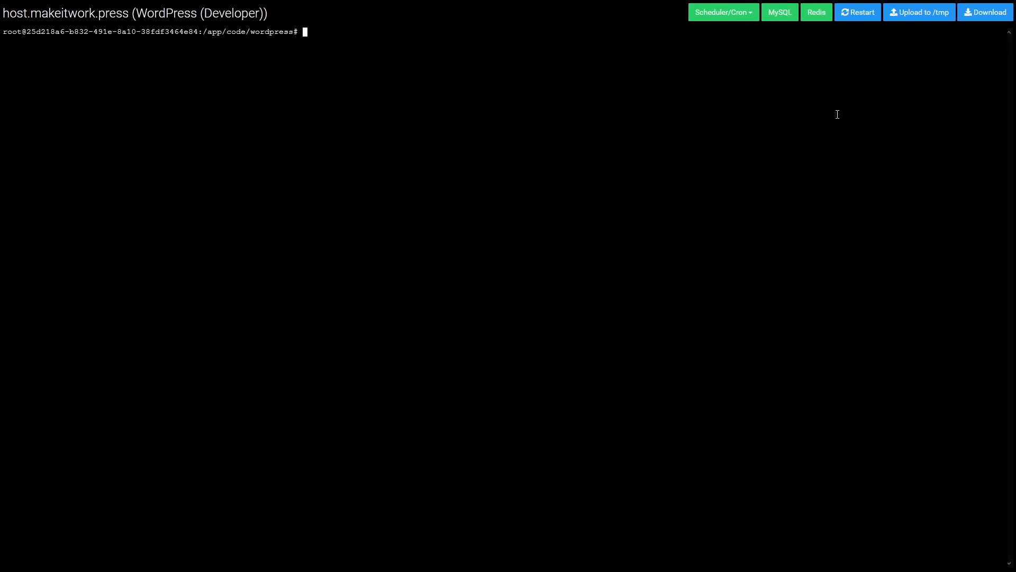
pyautogui.click(739, 17)
pyautogui.click(725, 37)
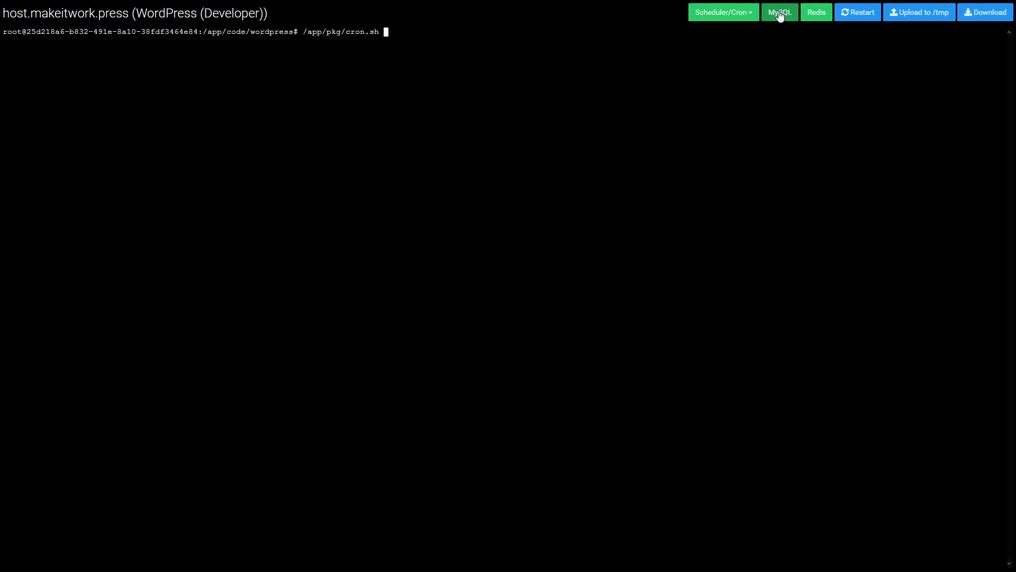
pyautogui.click(778, 14)
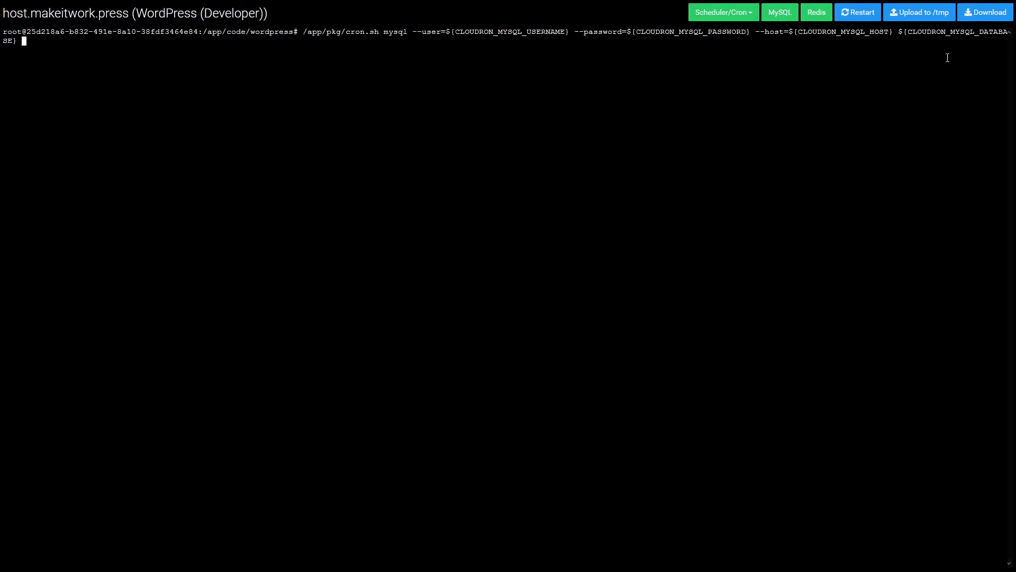
pyautogui.click(811, 16)
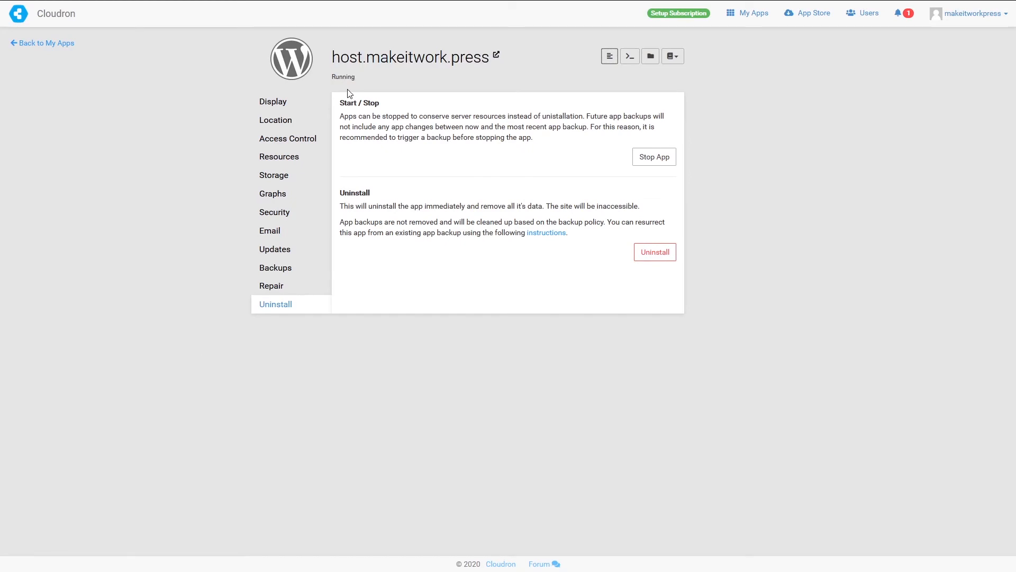
# - Browse the app's files in the file manager down to public/wp-content
pyautogui.click(651, 59)
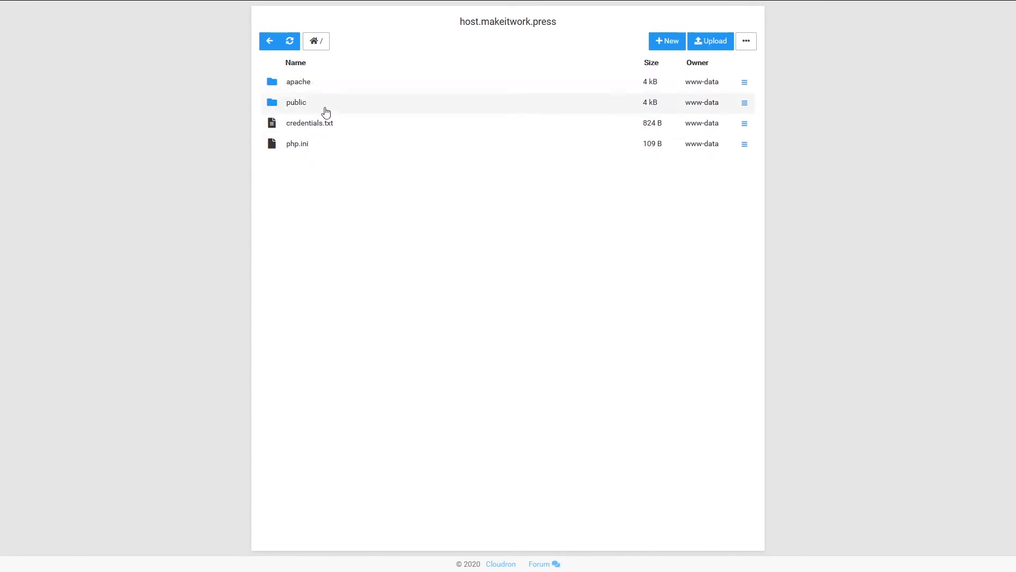
pyautogui.click(297, 103)
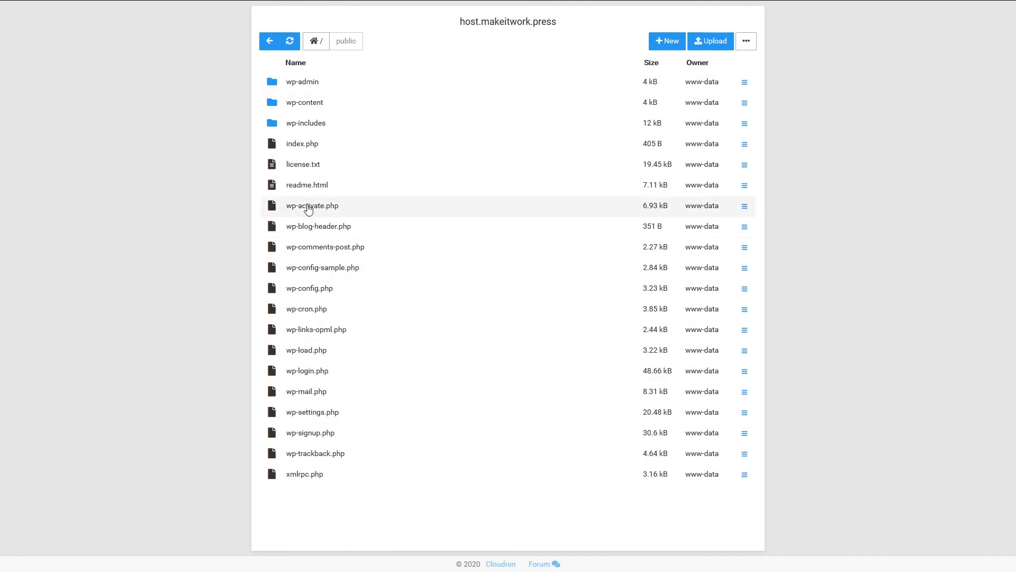
pyautogui.click(295, 103)
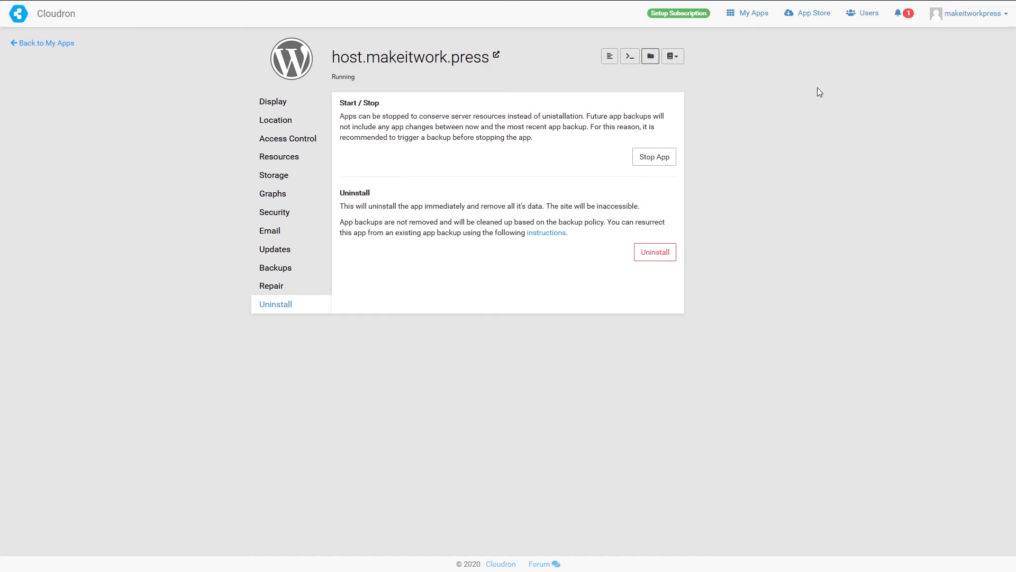
# - Go back to My Apps and scroll through the App Store catalogue, AdGuard Home through Greenlight
pyautogui.click(280, 103)
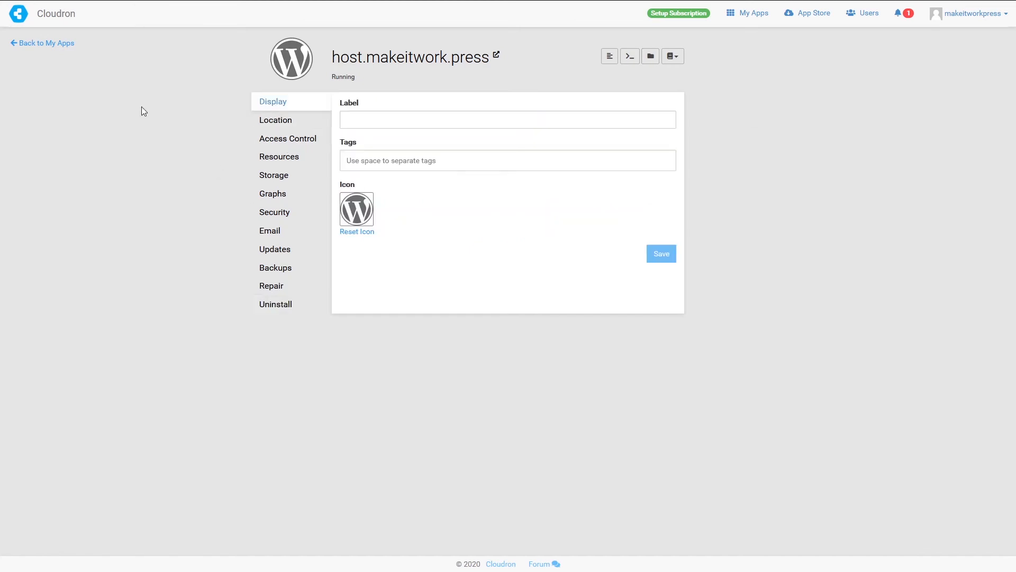
pyautogui.click(40, 44)
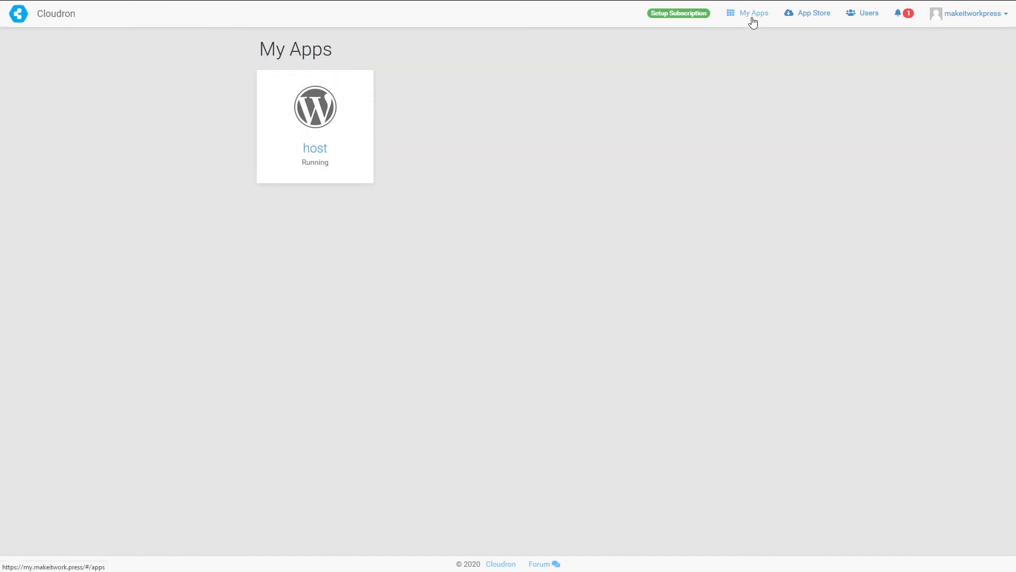
pyautogui.click(803, 23)
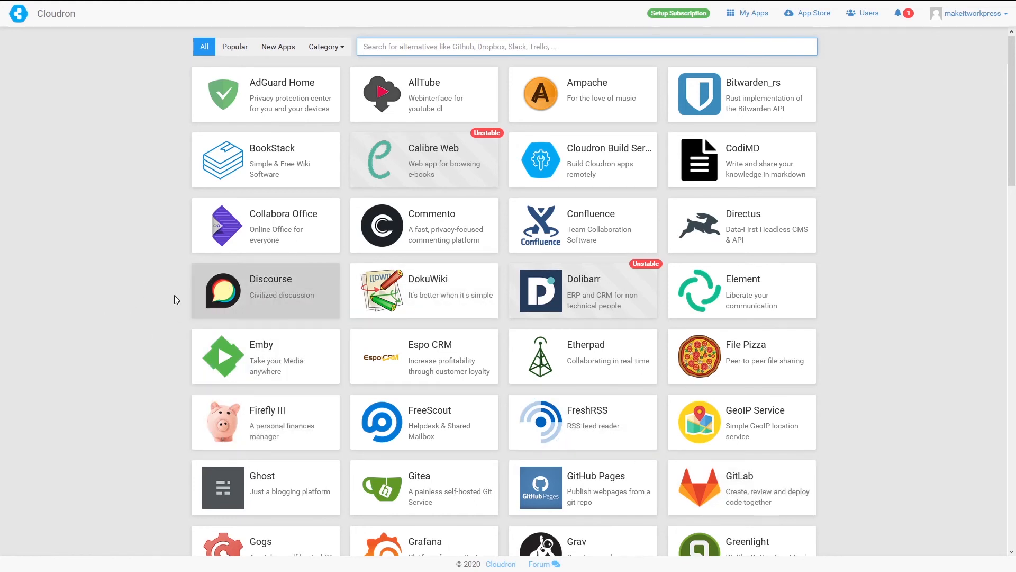
pyautogui.scroll(-1, 140, 339)
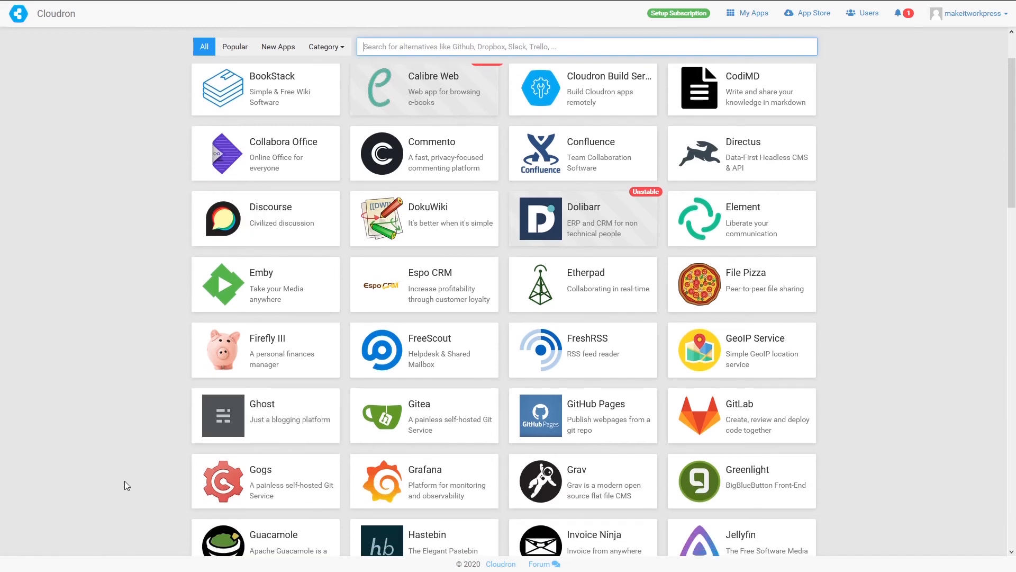
pyautogui.scroll(-2, 126, 478)
pyautogui.scroll(3, 130, 479)
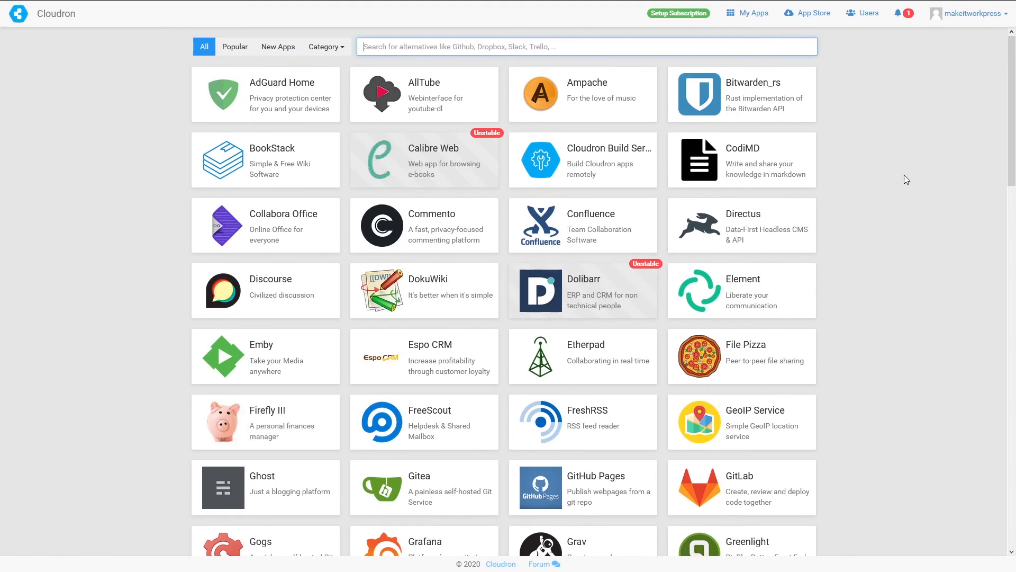
# - Go to the Users page and cancel the New User dialog
pyautogui.click(866, 14)
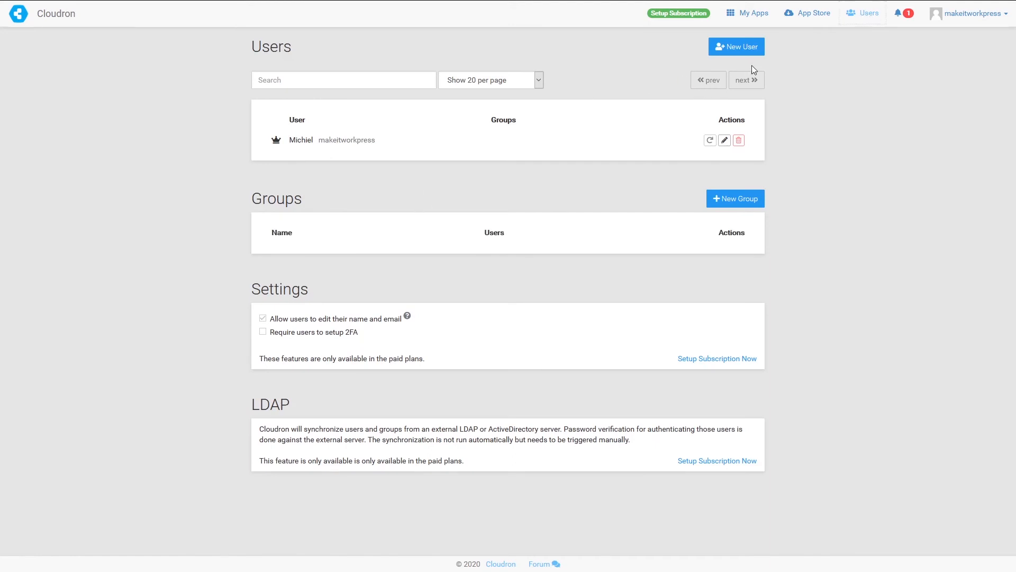
pyautogui.click(736, 47)
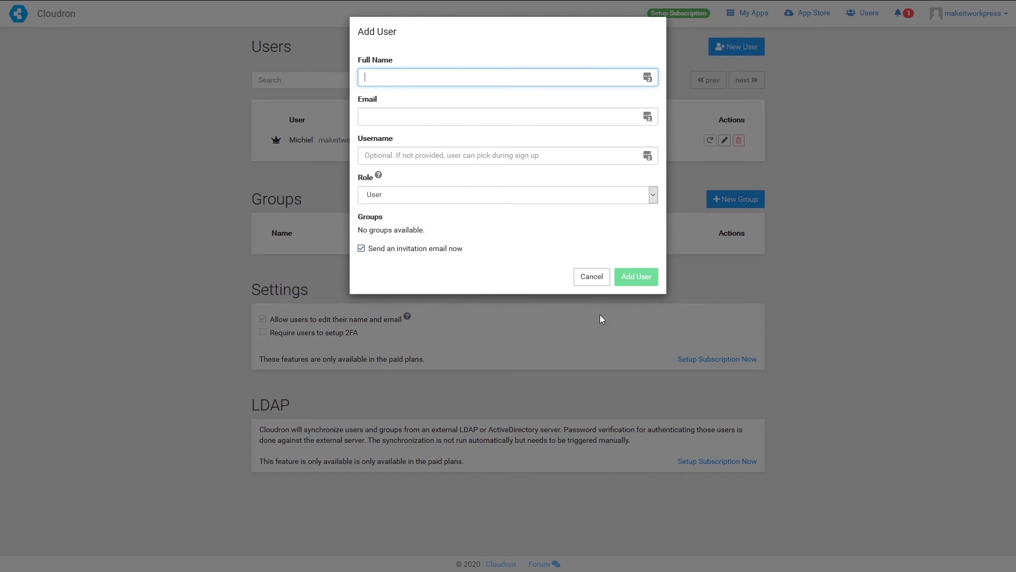
pyautogui.click(604, 284)
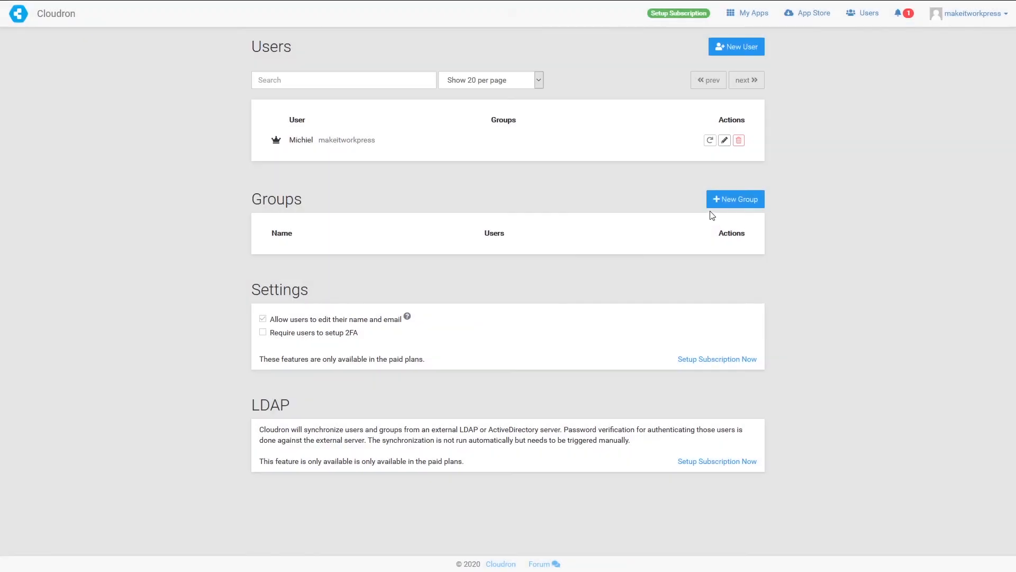
# - Create a group named 'sample-group' with the admin user as its member
pyautogui.click(719, 198)
pyautogui.click(378, 116)
pyautogui.click(402, 137)
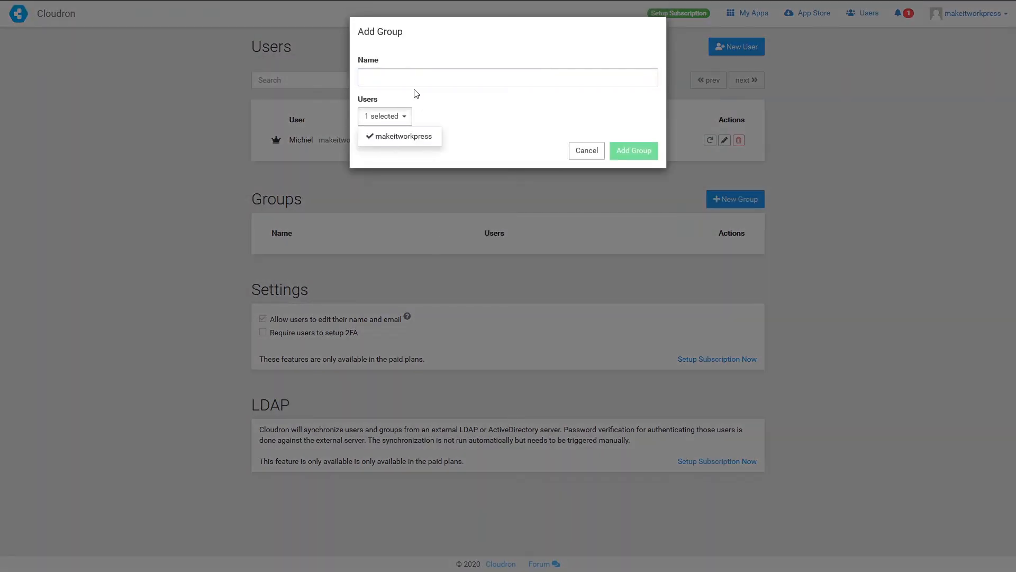
pyautogui.click(393, 78)
pyautogui.write('sample-gro')
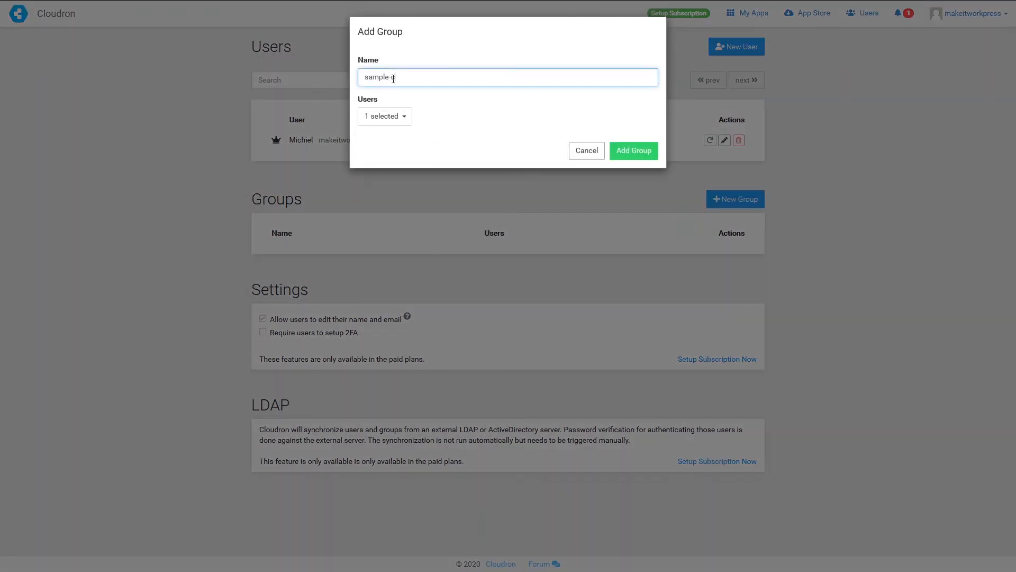
pyautogui.press('BackSpace')
pyautogui.press('BackSpace')
pyautogui.write('roup')
pyautogui.click(634, 154)
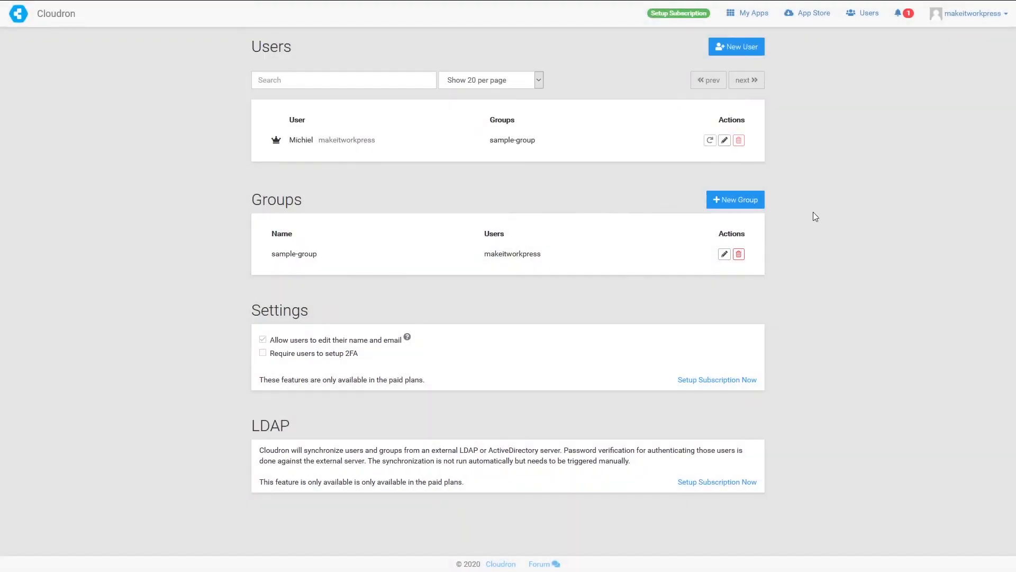
# - Add sample-group to the host.makeitwork.press app's allowed groups and save the access control
pyautogui.click(747, 21)
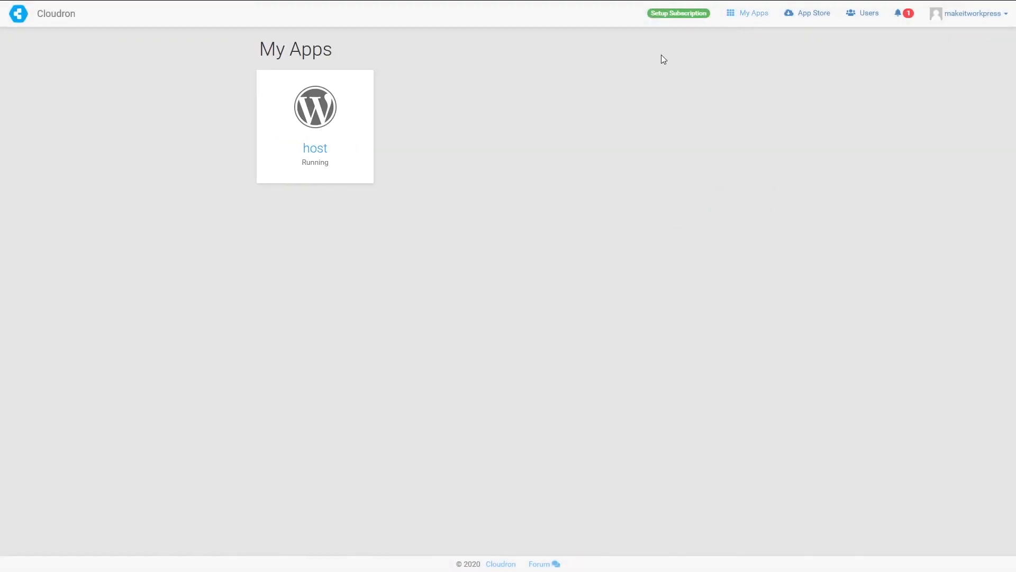
pyautogui.moveTo(294, 114)
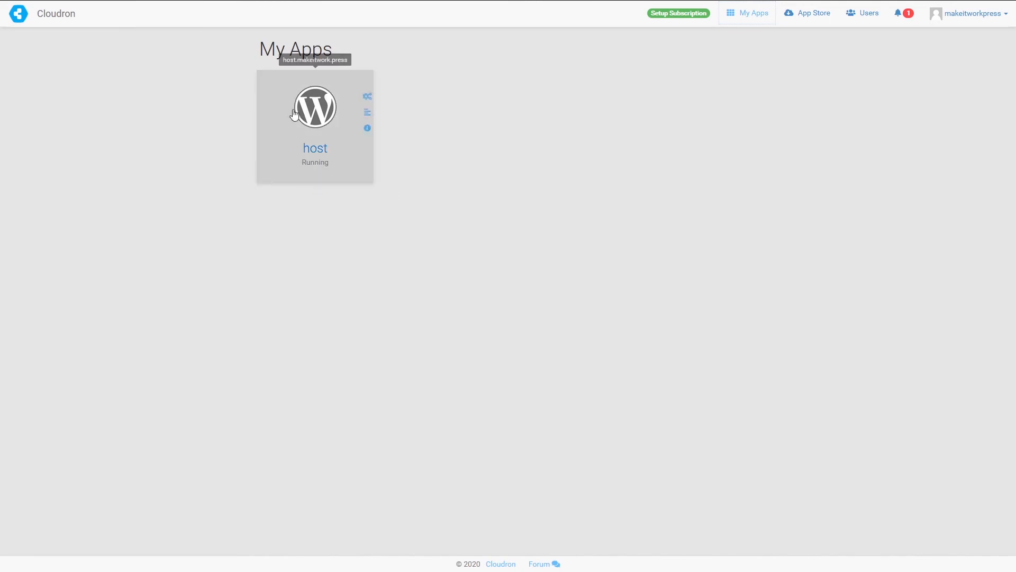
pyautogui.click(368, 101)
pyautogui.click(277, 144)
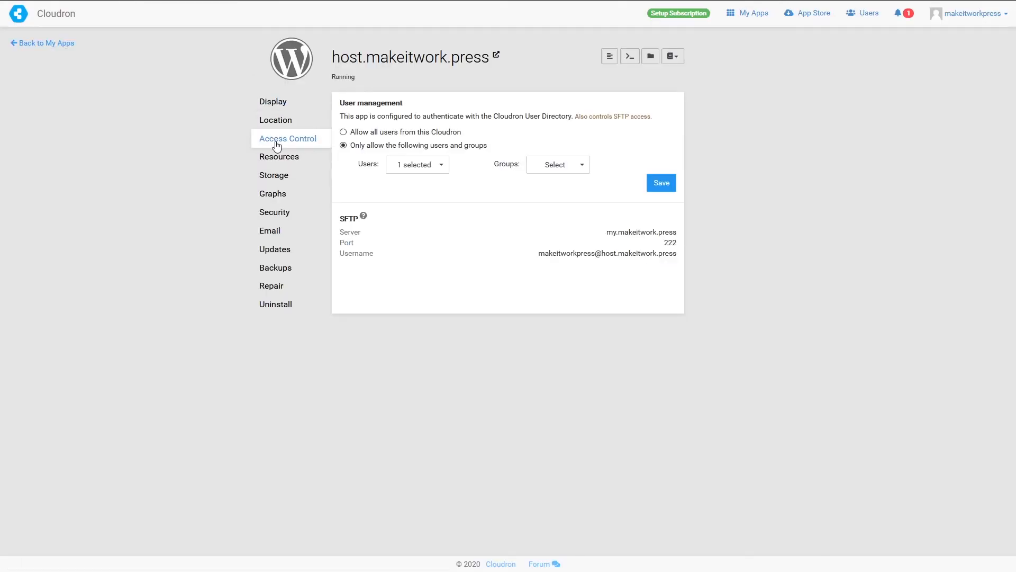
pyautogui.click(581, 165)
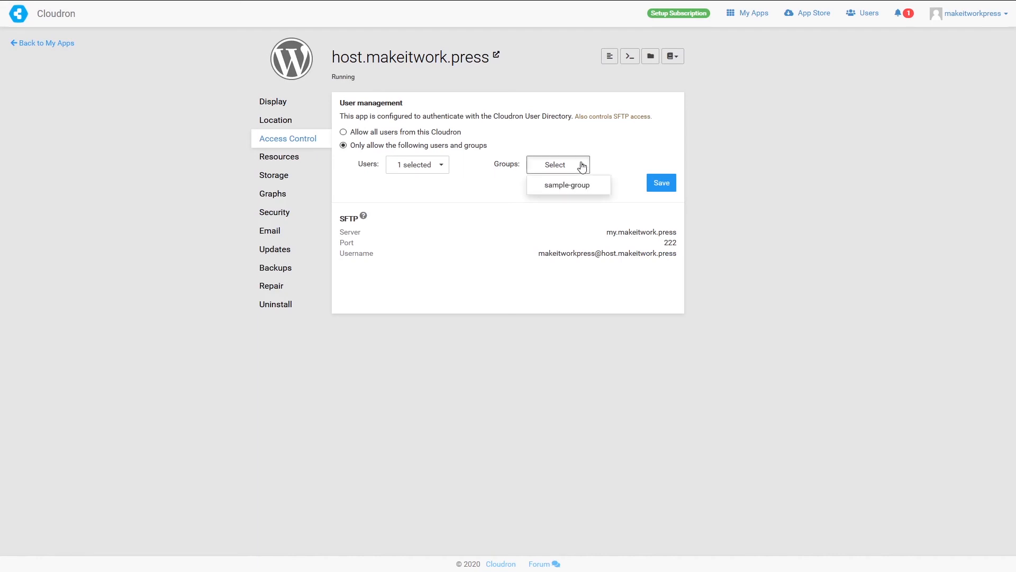
pyautogui.click(556, 188)
pyautogui.click(449, 399)
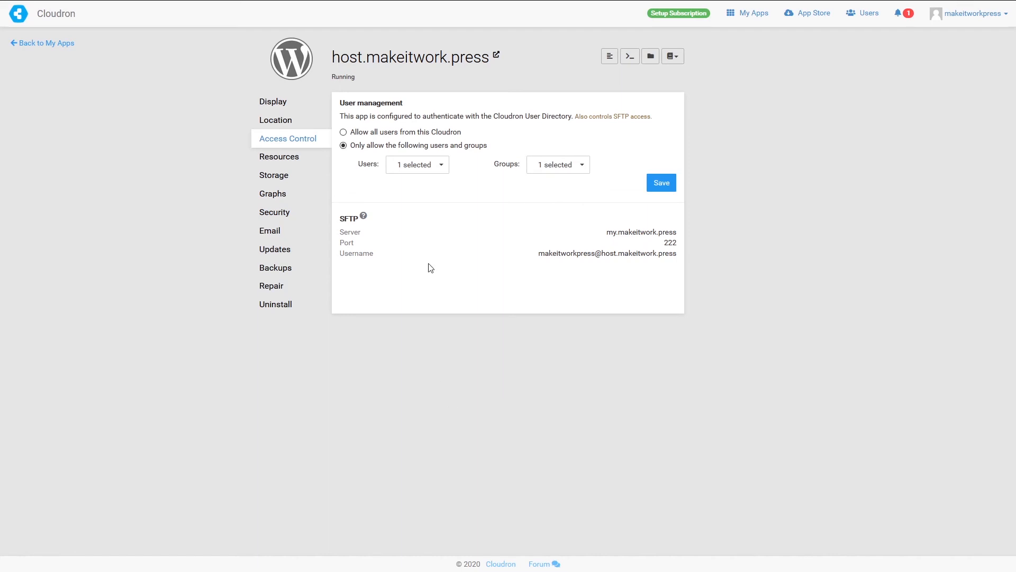
pyautogui.click(656, 186)
pyautogui.click(980, 21)
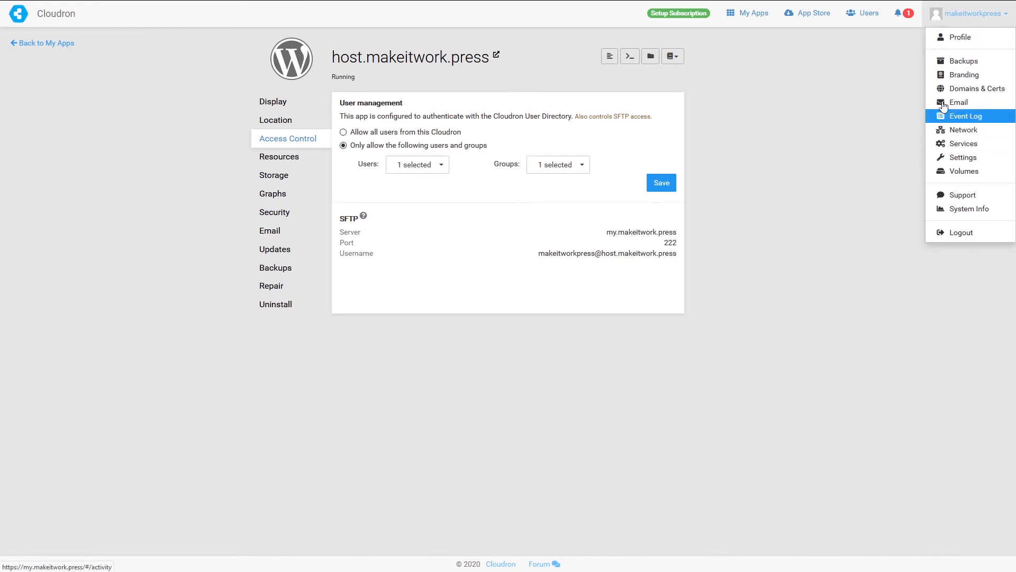
# - In Branding, replace the Cloudron name with 'Make it WorkPress' and save it
pyautogui.click(951, 77)
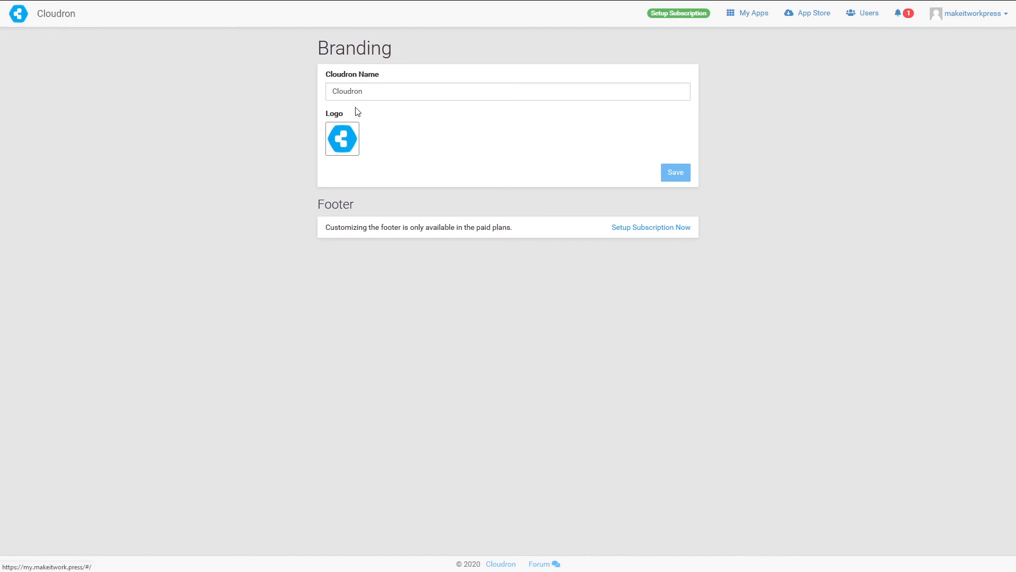
pyautogui.moveTo(368, 92); pyautogui.dragTo(293, 93)
pyautogui.write('Make ')
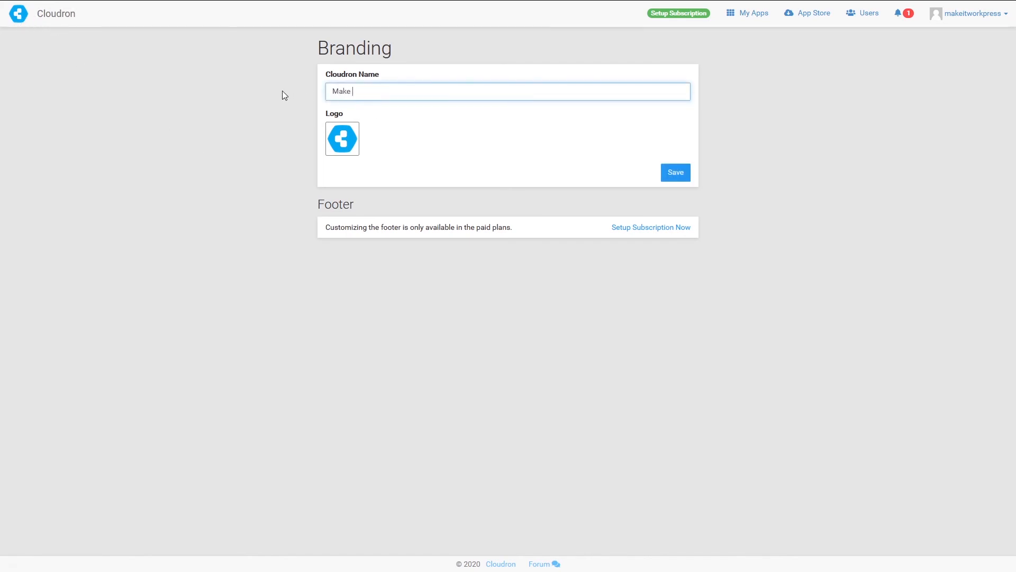
pyautogui.write('it WorkPress')
pyautogui.click(345, 202)
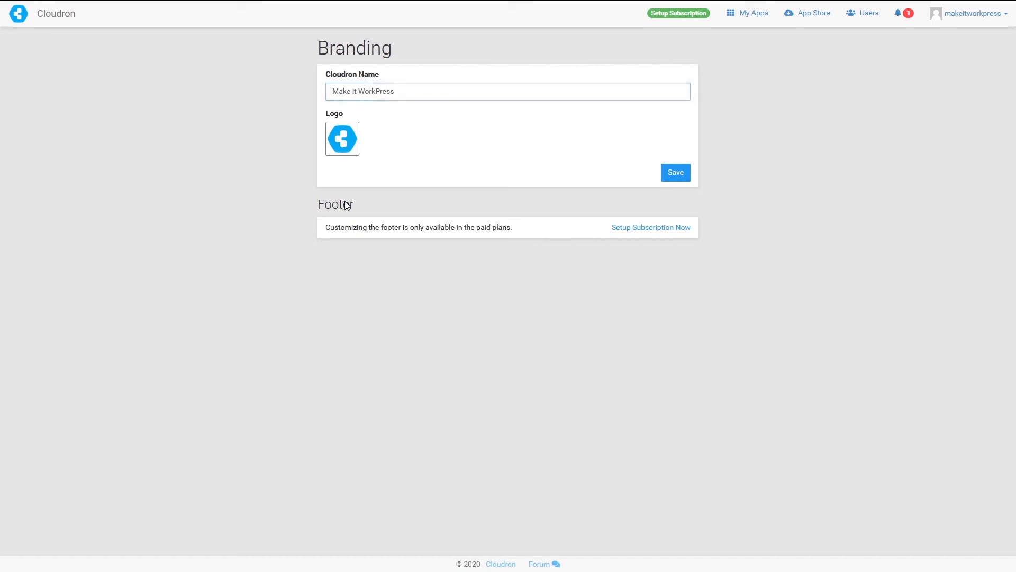
pyautogui.click(682, 174)
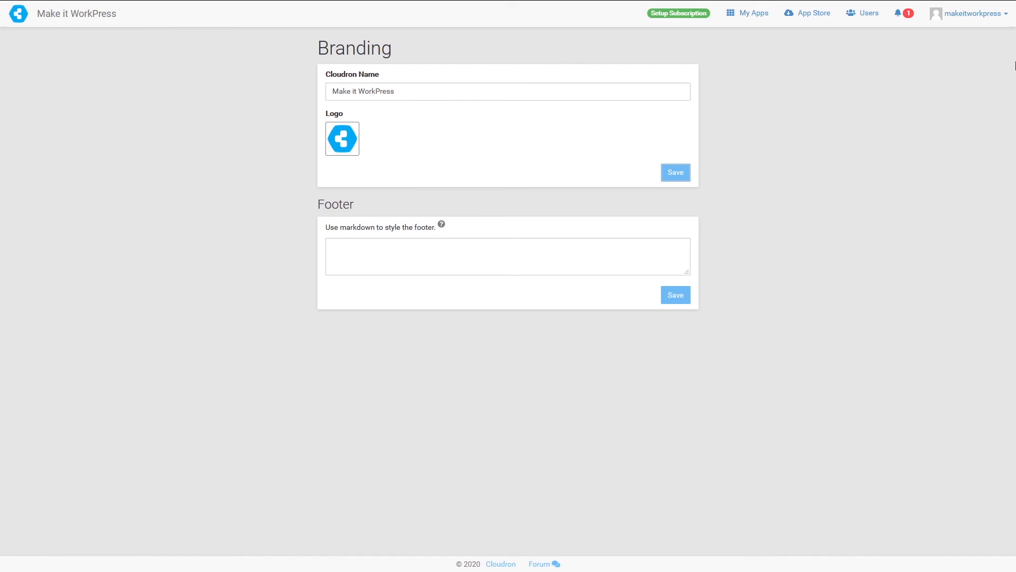
pyautogui.click(988, 22)
# - Go to Backups and open the Configure dialog for the /var/backups filesystem location
pyautogui.click(967, 62)
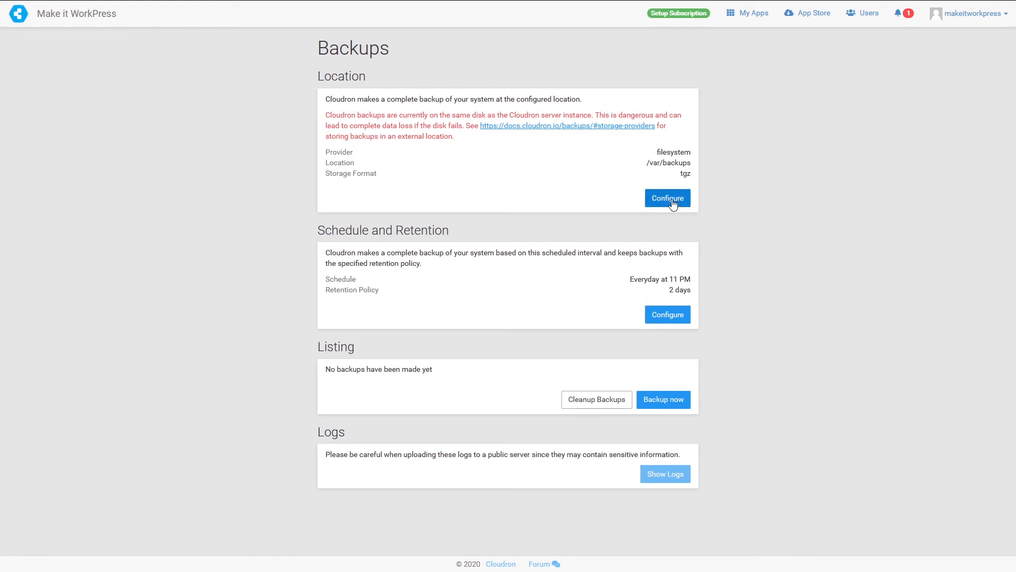
pyautogui.click(649, 205)
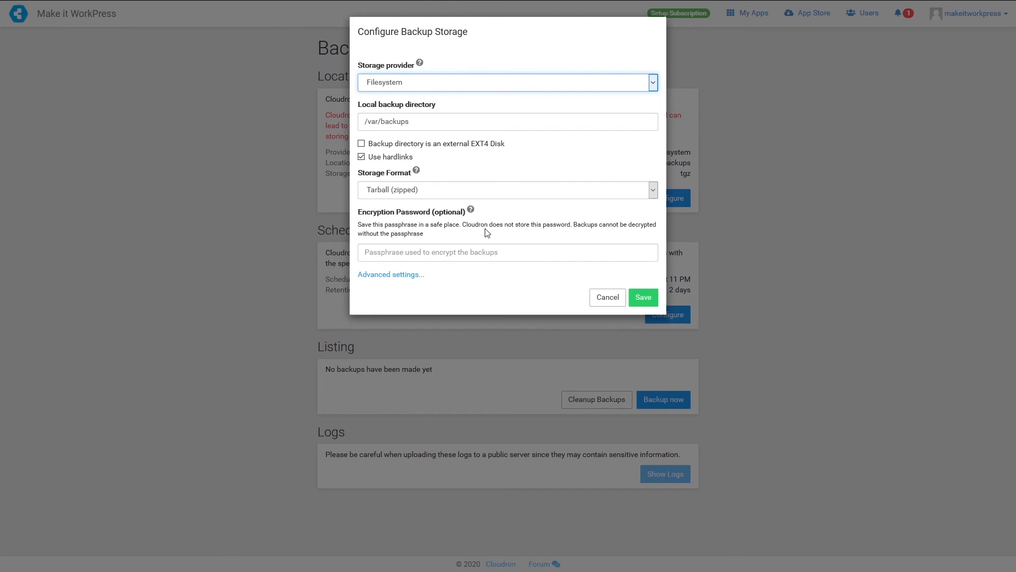
# - Try the Wasabi, Amazon S3 and Backblaze B2 storage providers, then dismiss the dialog unsaved
pyautogui.click(387, 313)
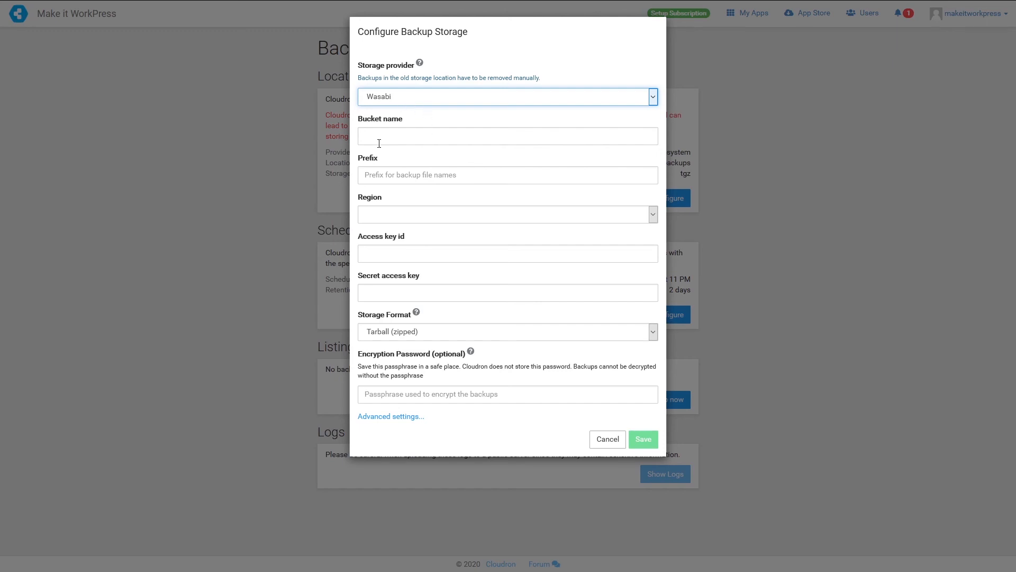
pyautogui.click(396, 137)
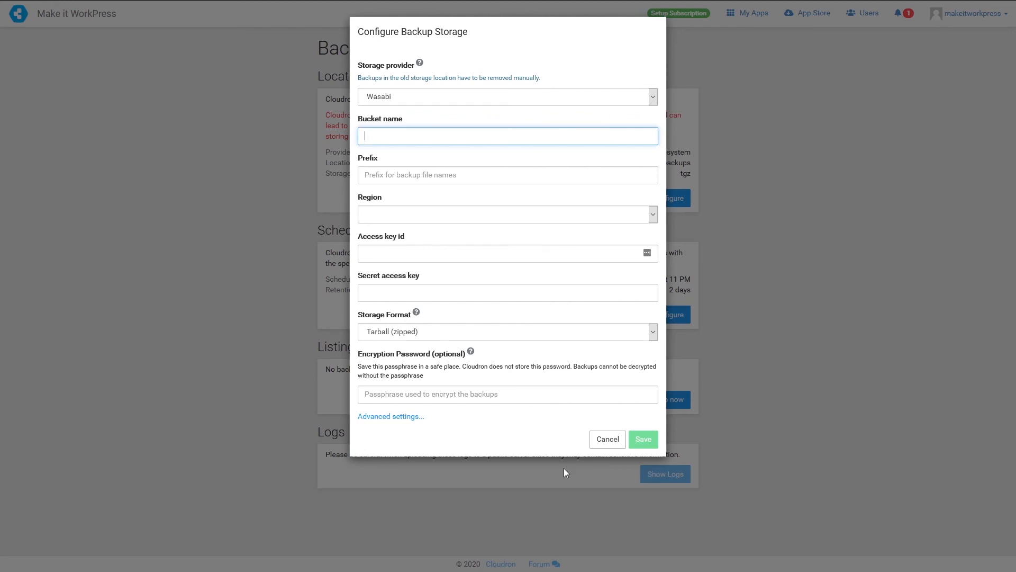
pyautogui.click(471, 98)
pyautogui.click(434, 116)
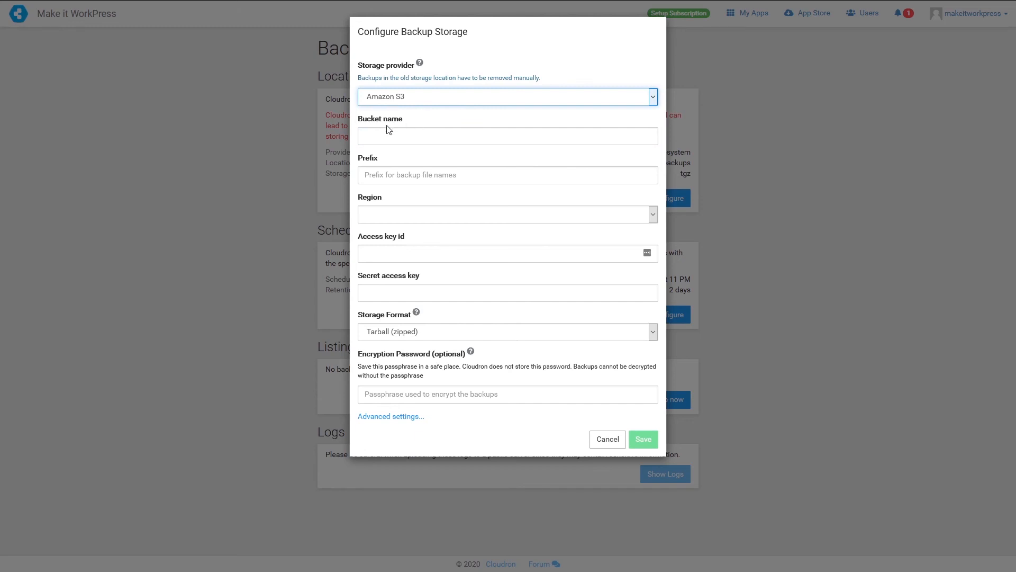
pyautogui.click(420, 97)
pyautogui.click(426, 137)
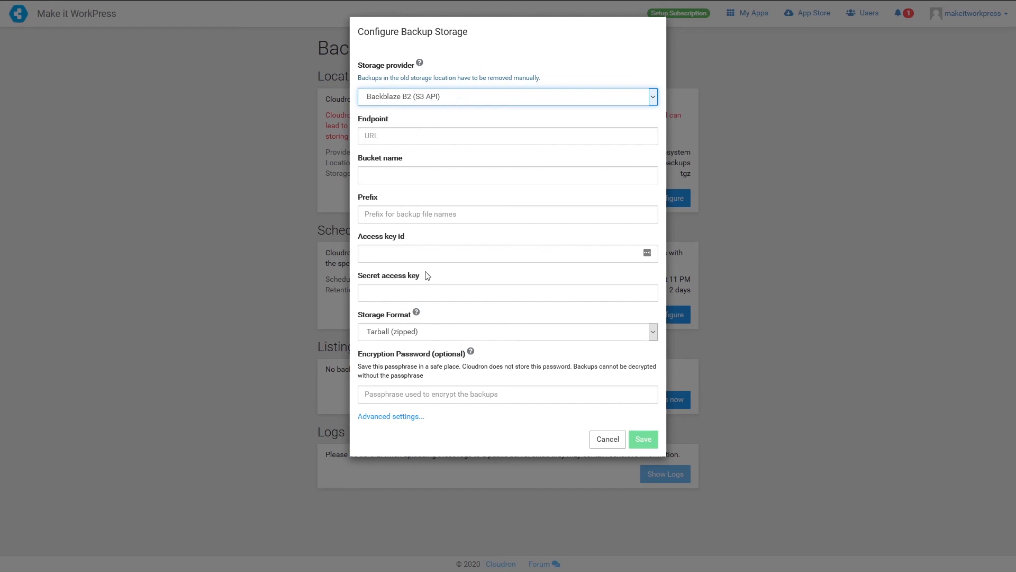
pyautogui.click(500, 460)
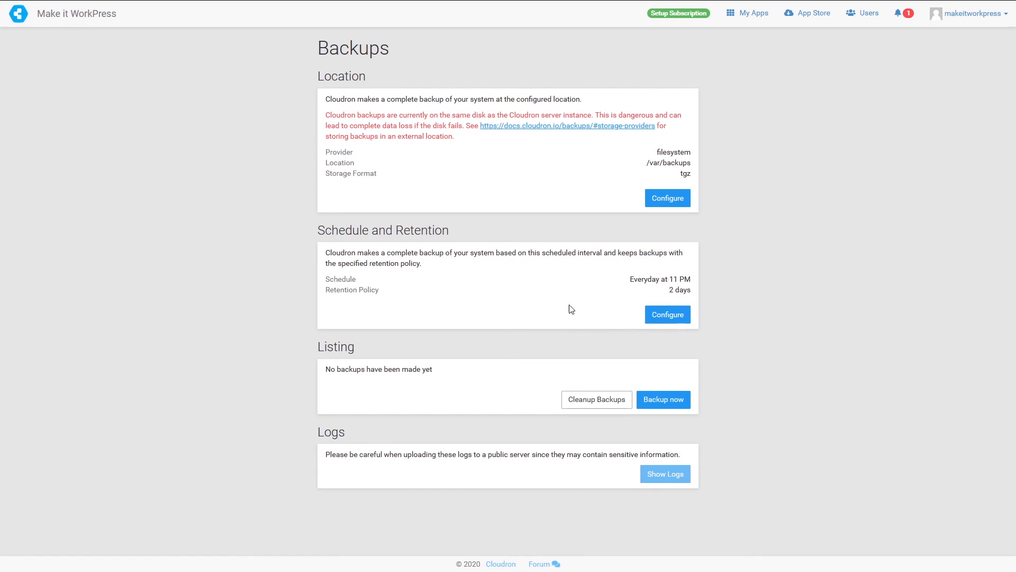
# - On Domains & Certs, start a new domain with the Manual DNS provider, then cancel it
pyautogui.click(1004, 20)
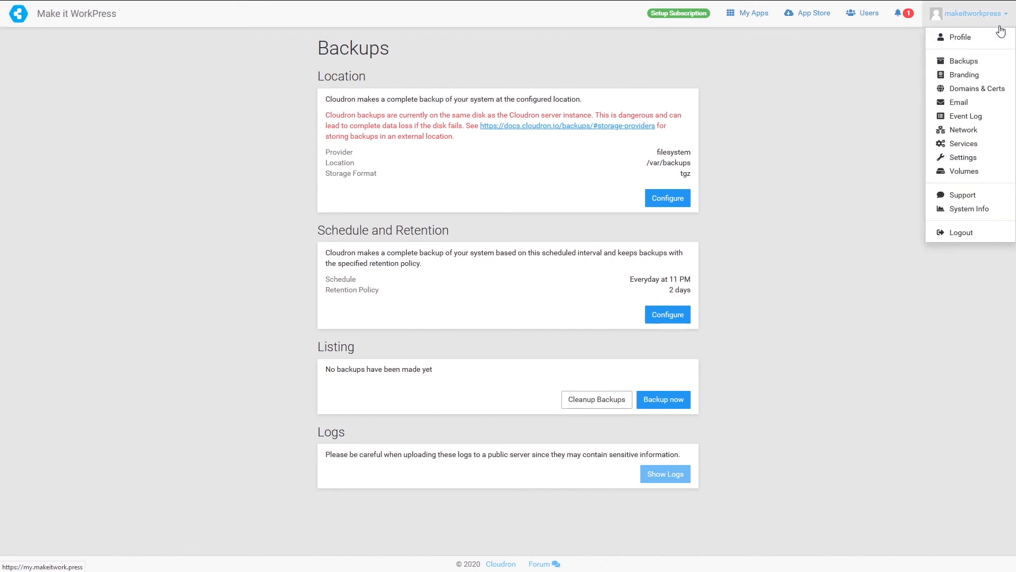
pyautogui.click(973, 89)
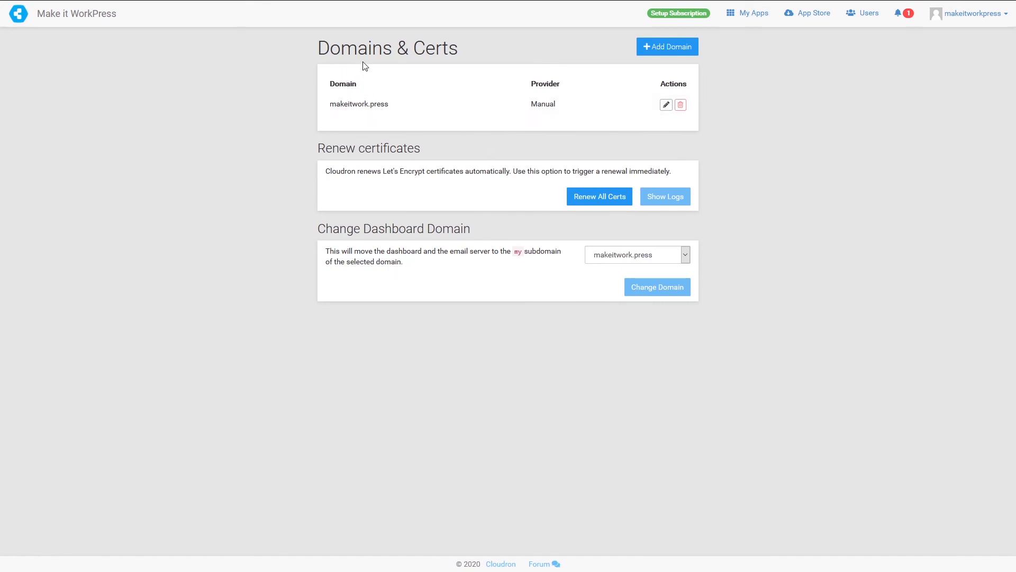
pyautogui.click(651, 49)
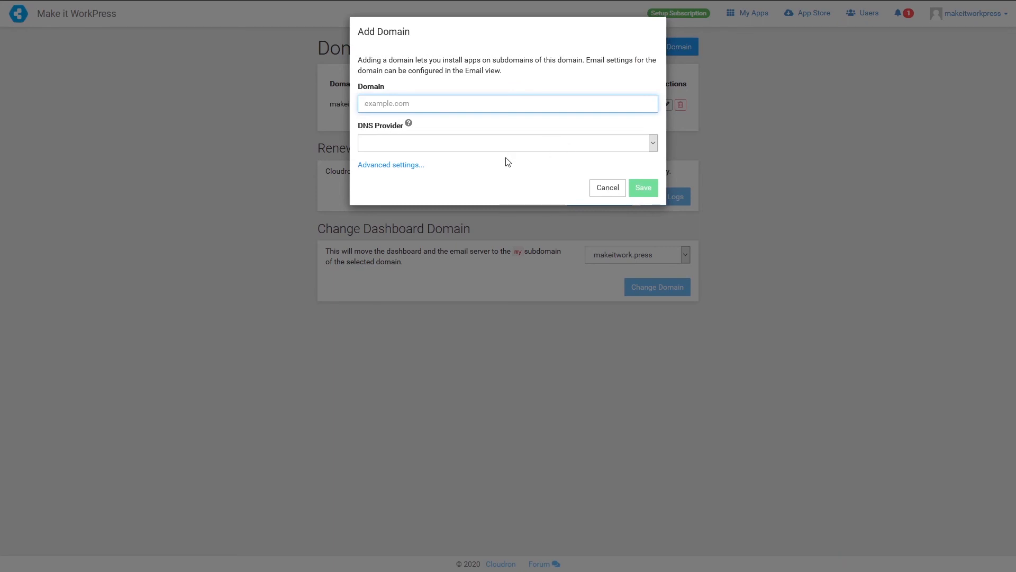
pyautogui.click(513, 143)
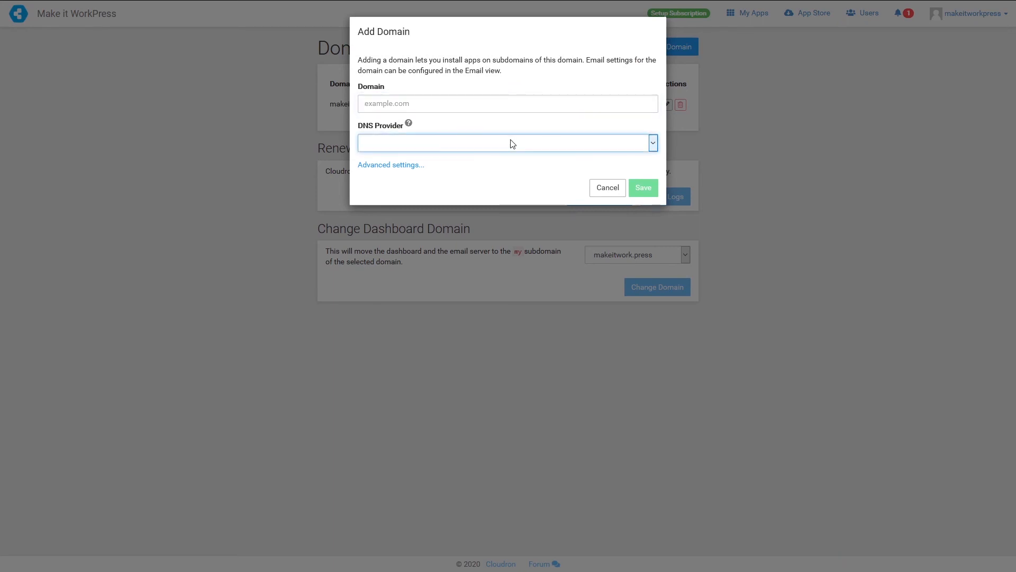
pyautogui.click(389, 327)
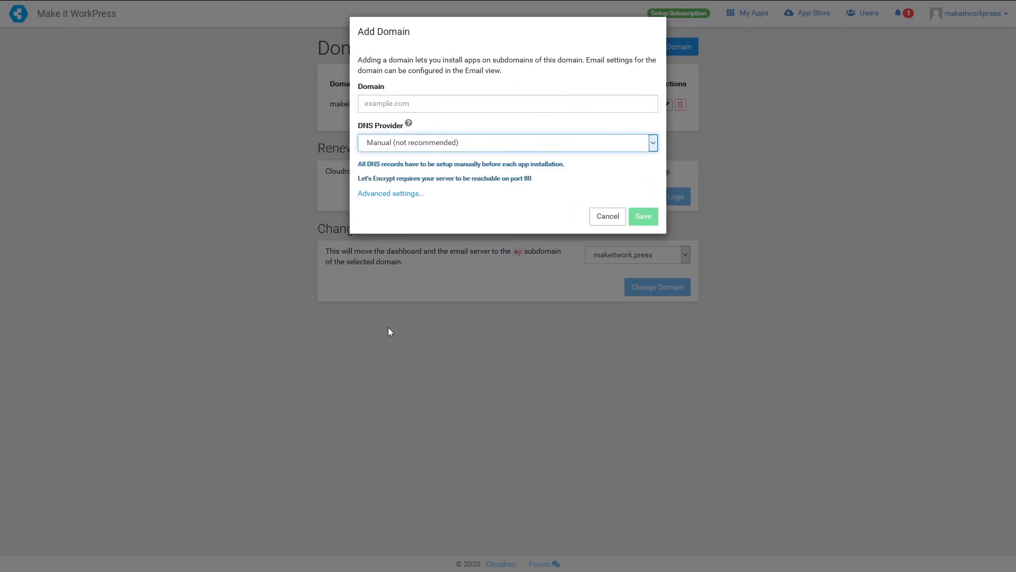
pyautogui.click(416, 105)
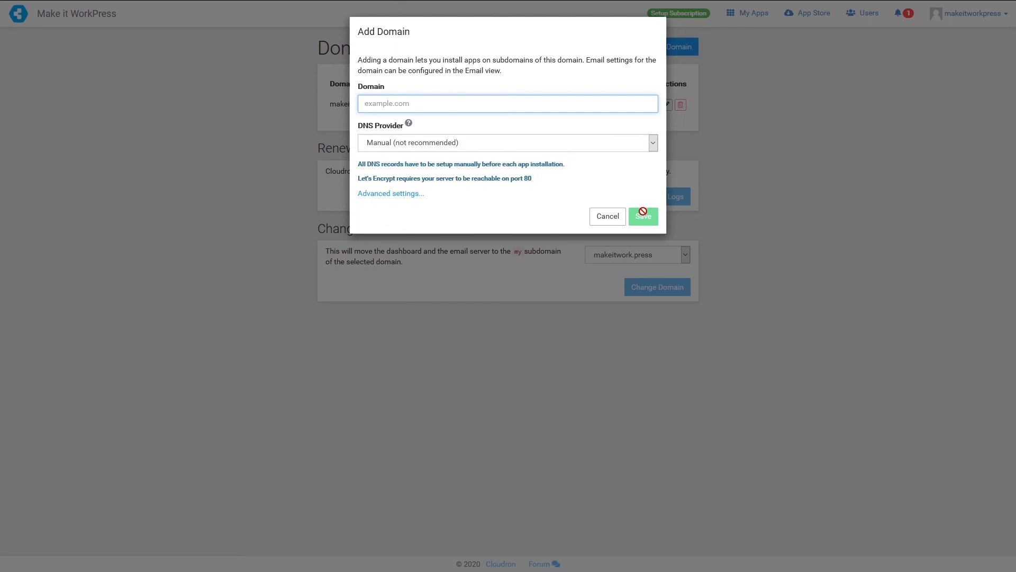
pyautogui.click(607, 221)
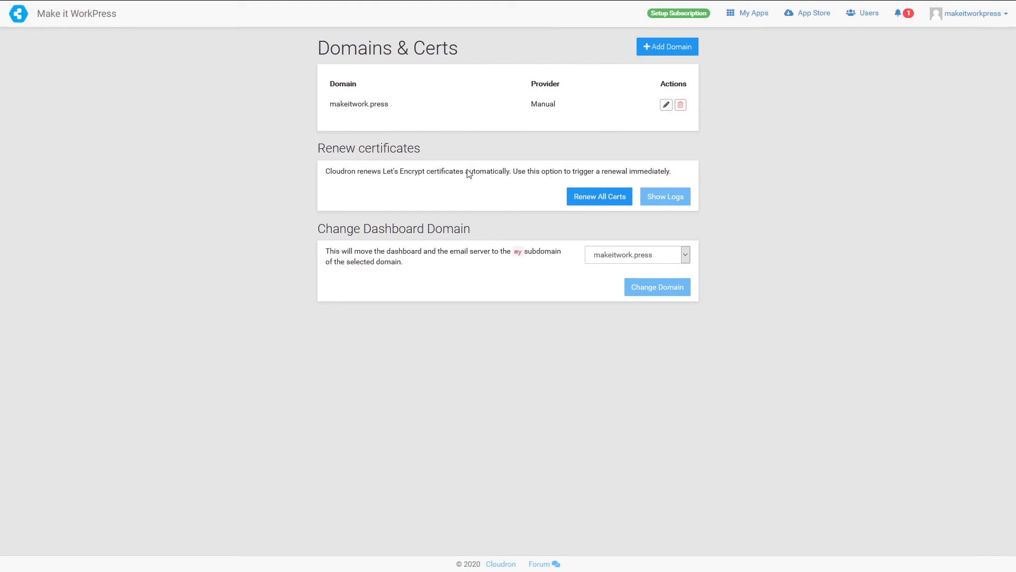
# - Look through the dashboard domain choices, leaving makeitwork.press unchanged
pyautogui.click(661, 258)
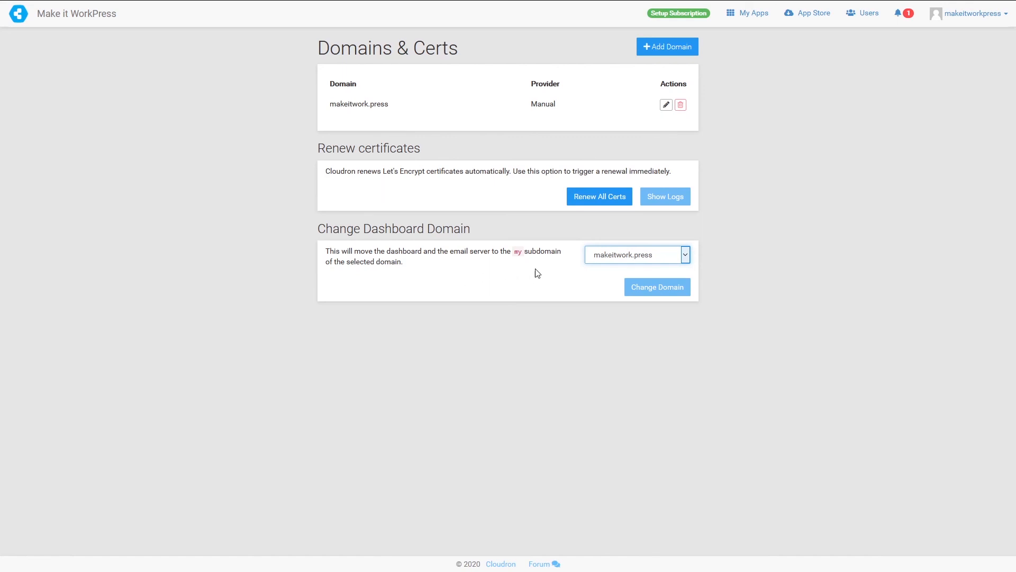
pyautogui.click(569, 263)
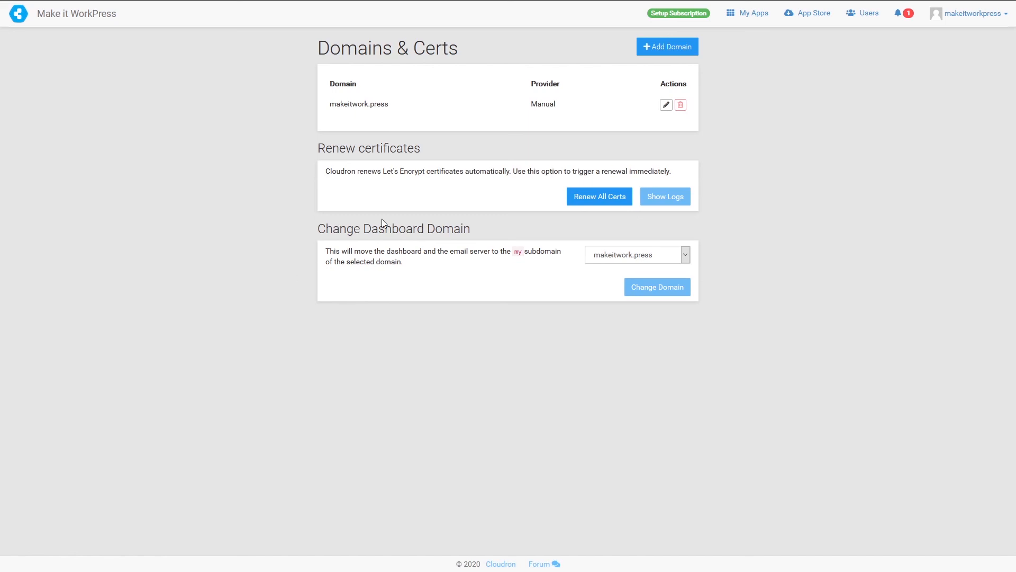
pyautogui.click(1006, 16)
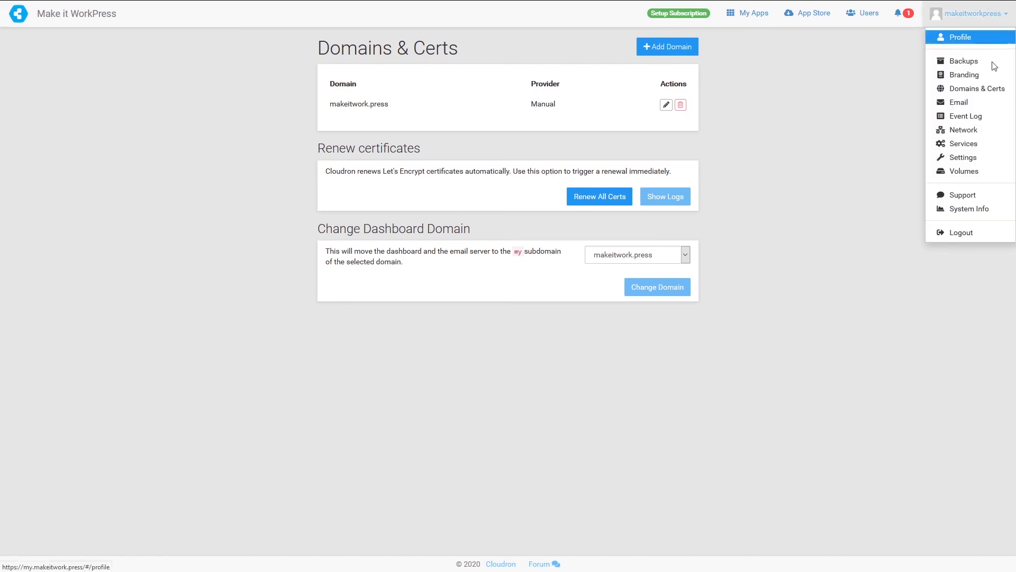
# - Go to the Email page and edit the makeitwork.press domain's email settings
pyautogui.click(958, 103)
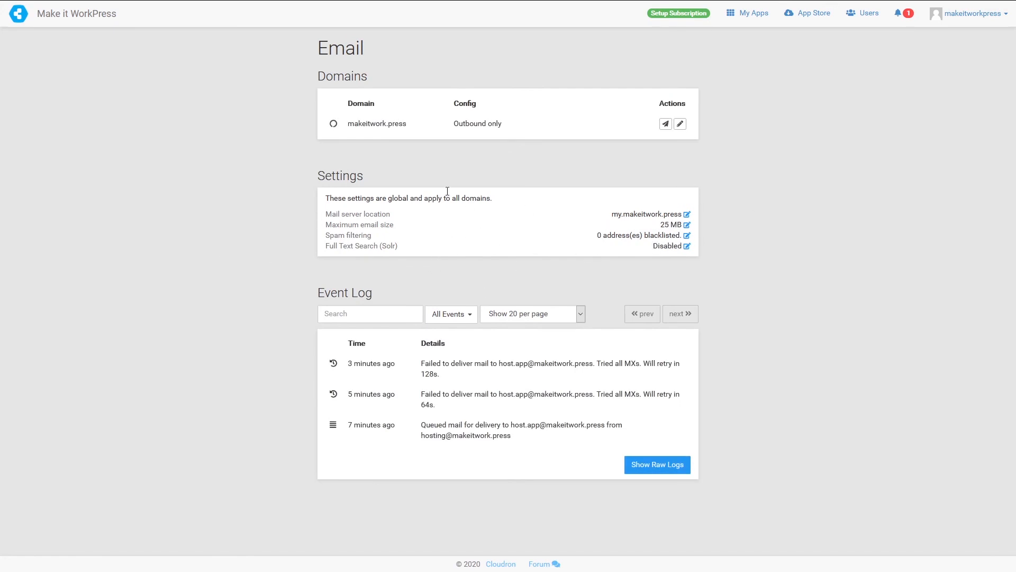
pyautogui.click(680, 125)
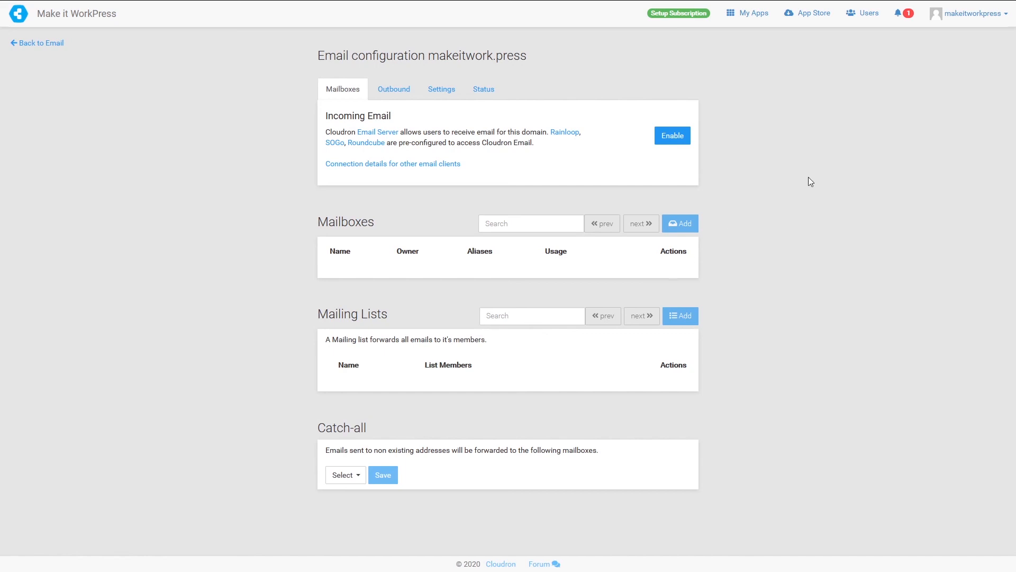
pyautogui.click(994, 14)
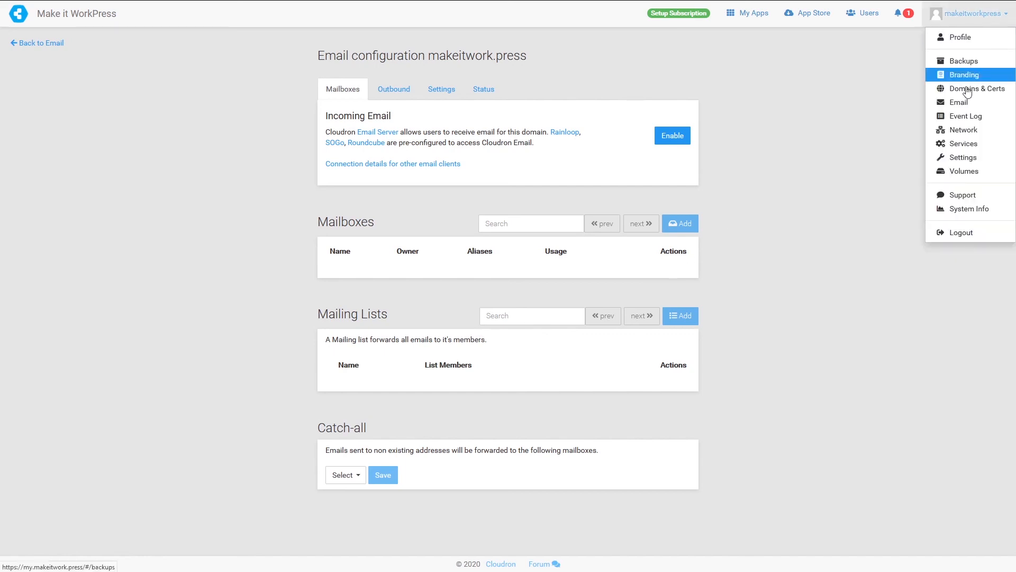
# - Visit the Event Log, then Network, then the Services page from the admin menu
pyautogui.click(964, 118)
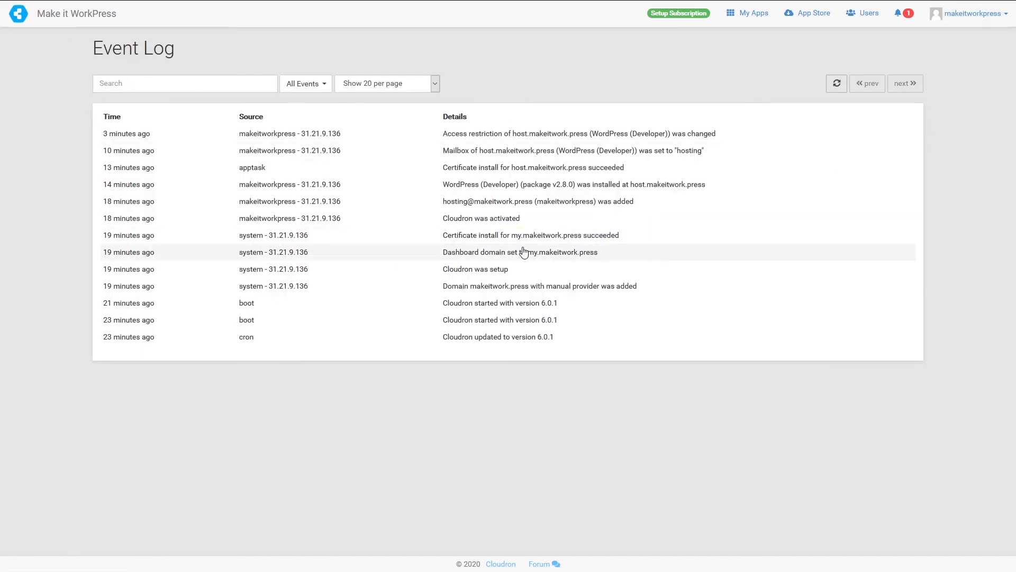
pyautogui.click(995, 16)
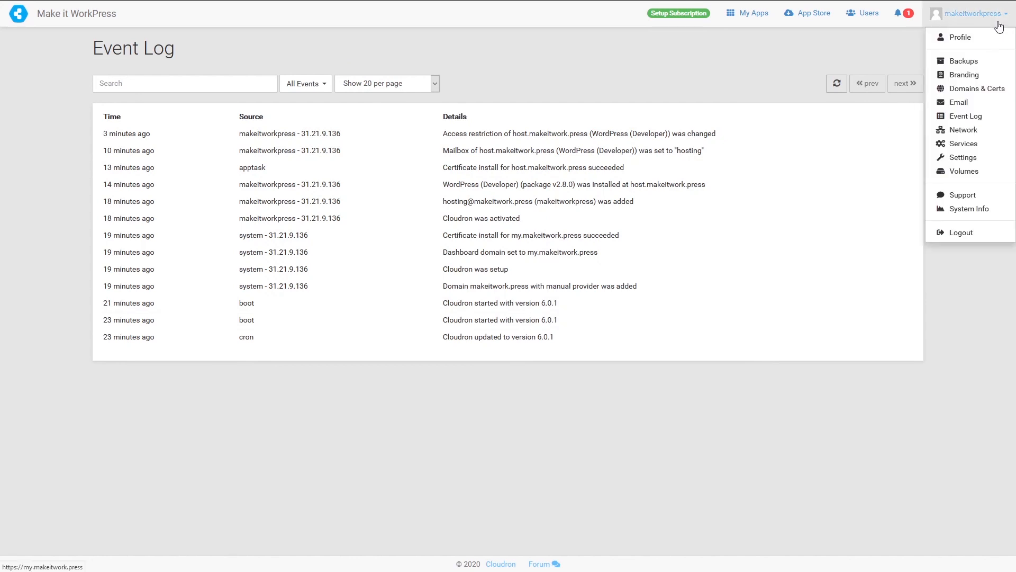
pyautogui.click(971, 132)
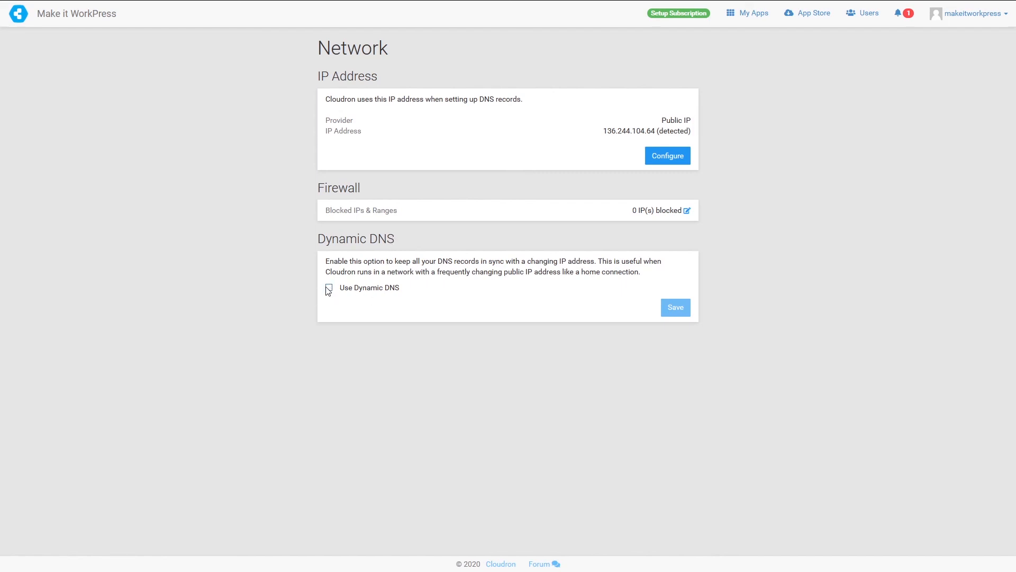
pyautogui.click(968, 13)
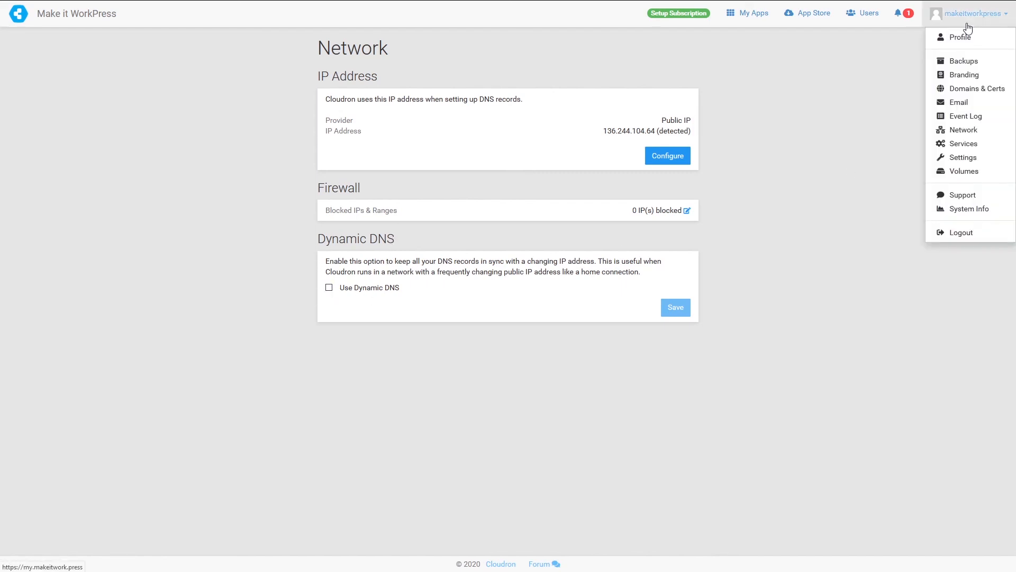
pyautogui.click(951, 146)
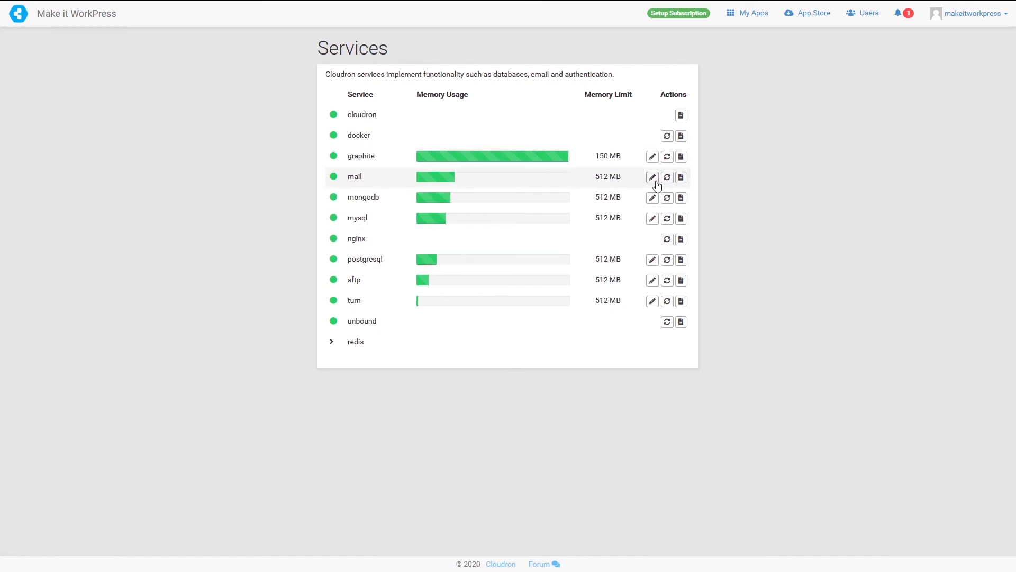
# - Review host's Redis 300 MB memory limit without changing it, then go to Settings
pyautogui.click(332, 344)
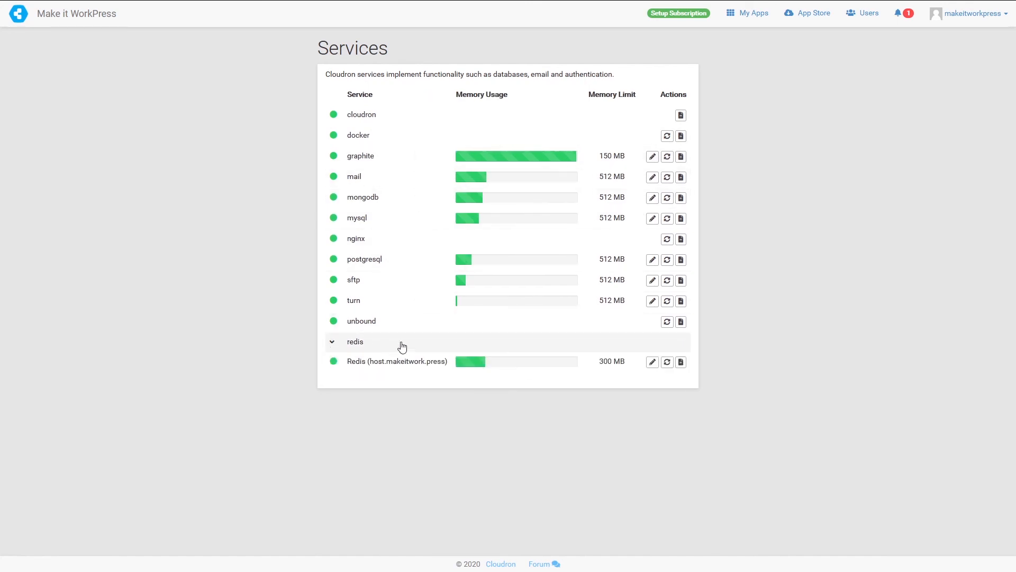
pyautogui.click(652, 362)
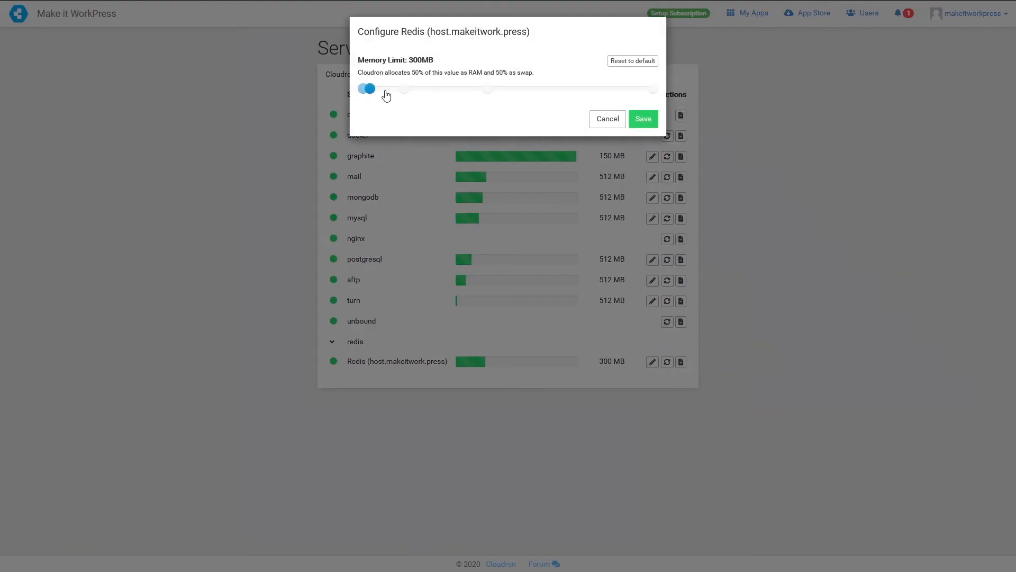
pyautogui.click(603, 126)
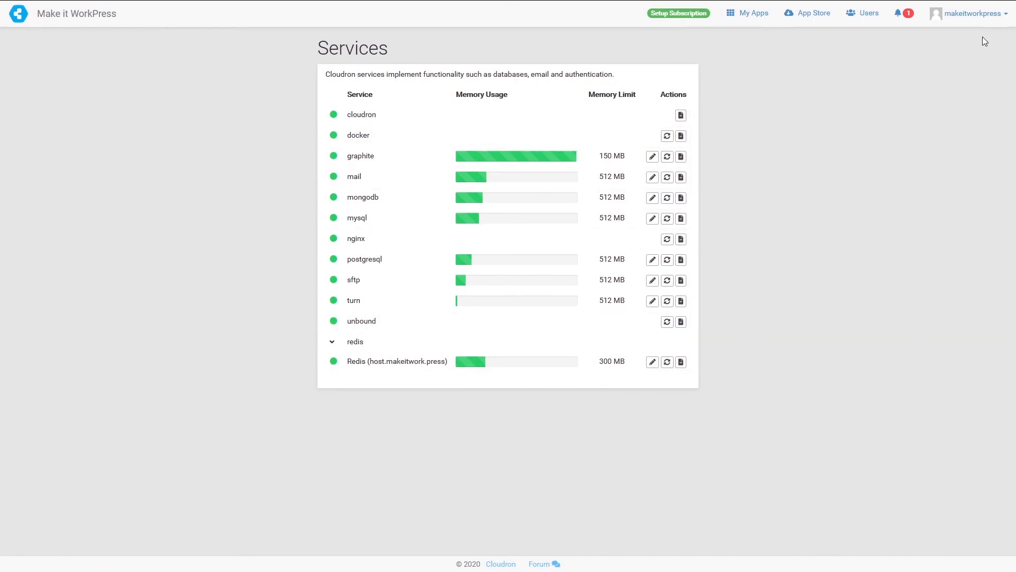
pyautogui.click(977, 15)
pyautogui.click(965, 158)
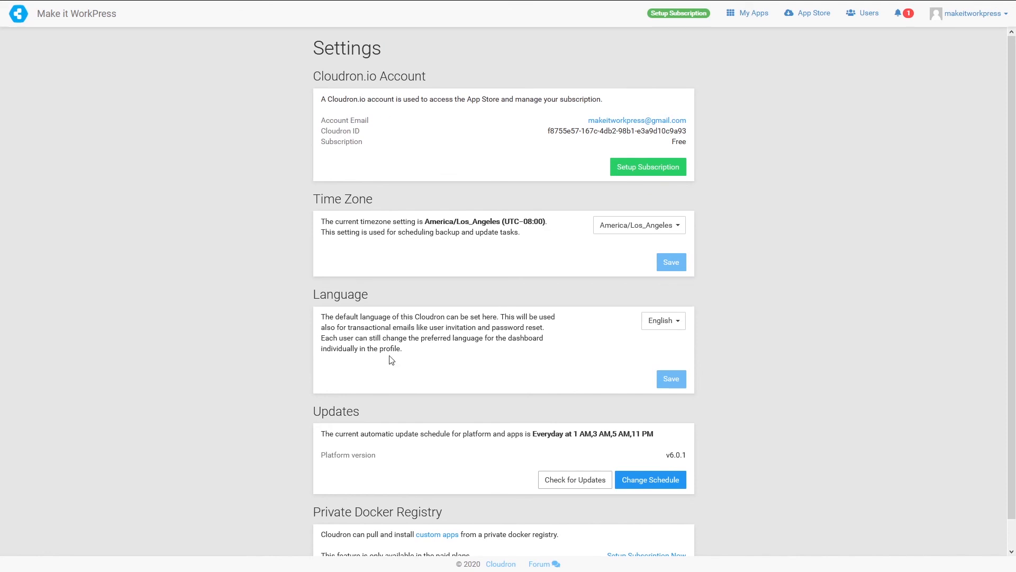
# - Scroll through Settings, view the empty Volumes page, then return to My Apps
pyautogui.scroll(-1, 466, 363)
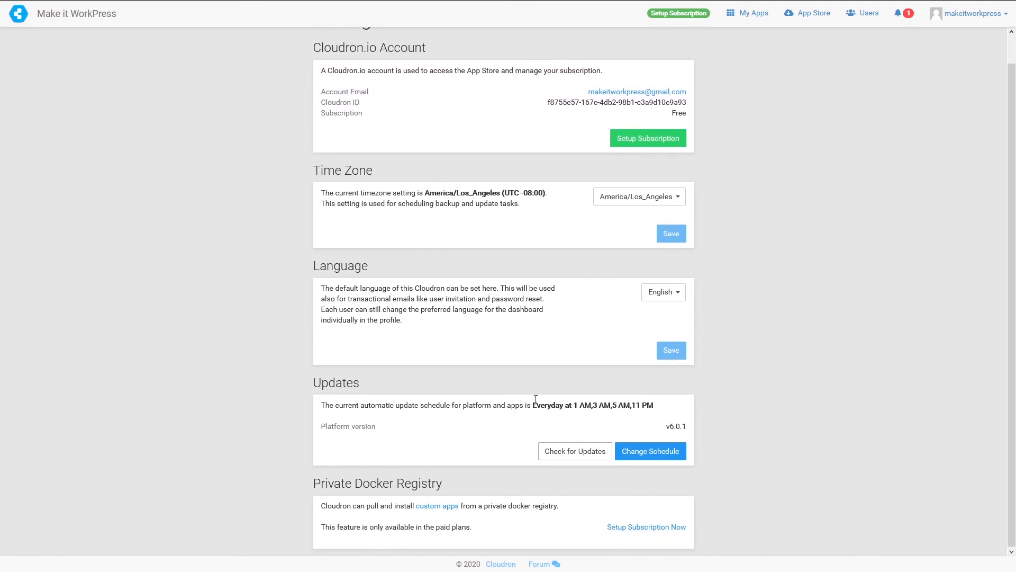
pyautogui.scroll(1, 977, 53)
pyautogui.click(974, 16)
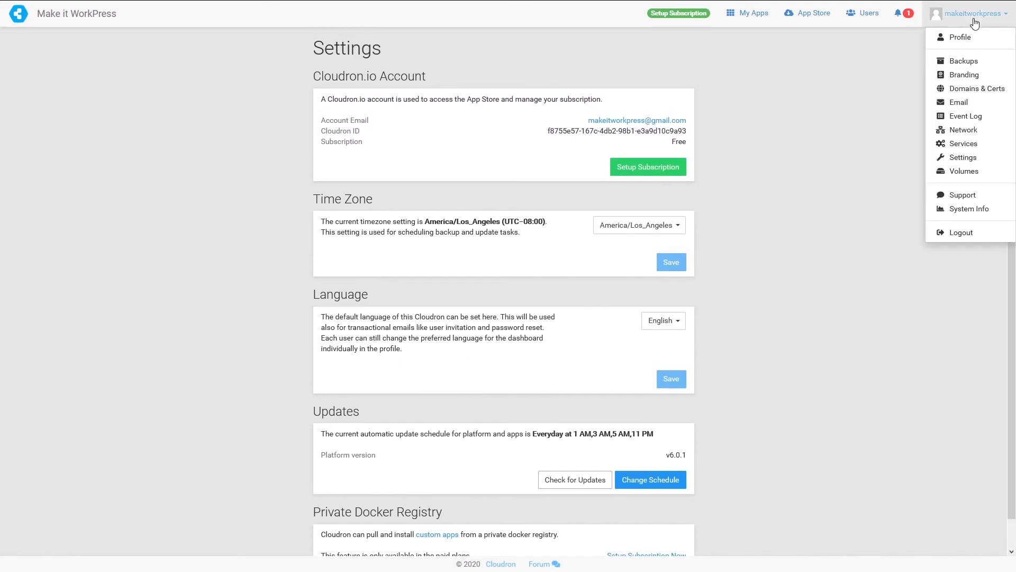
pyautogui.click(964, 171)
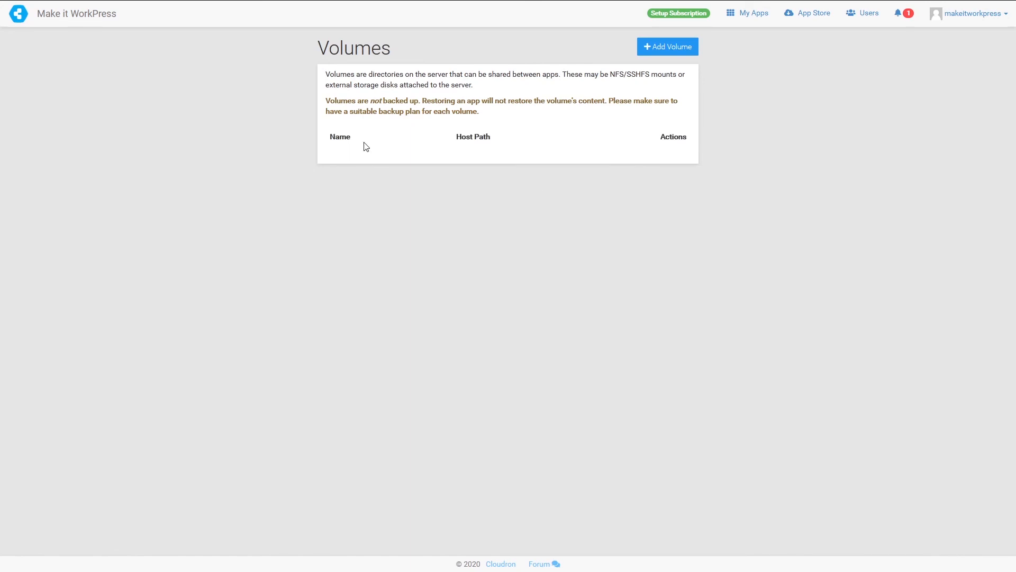
pyautogui.click(750, 18)
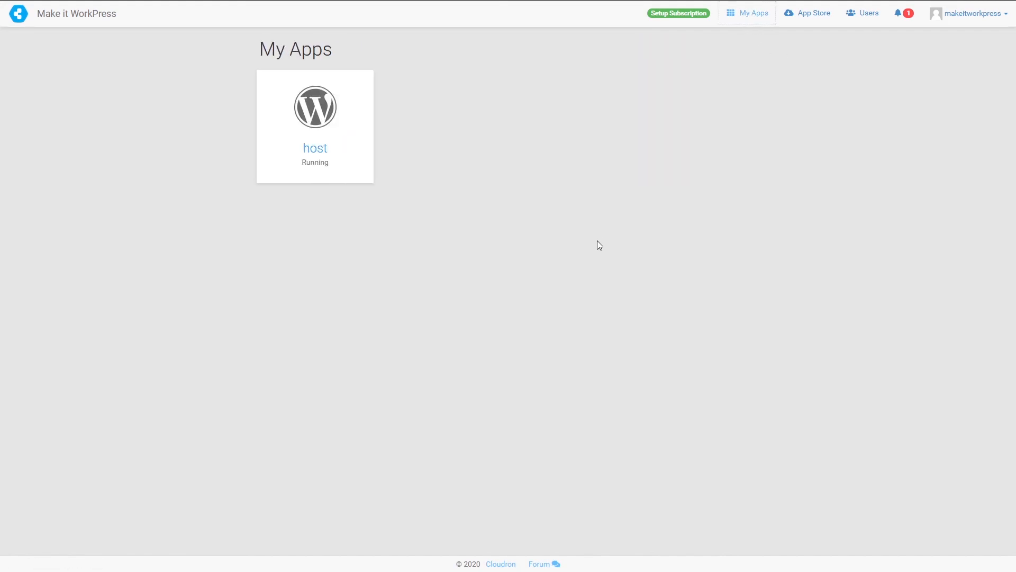